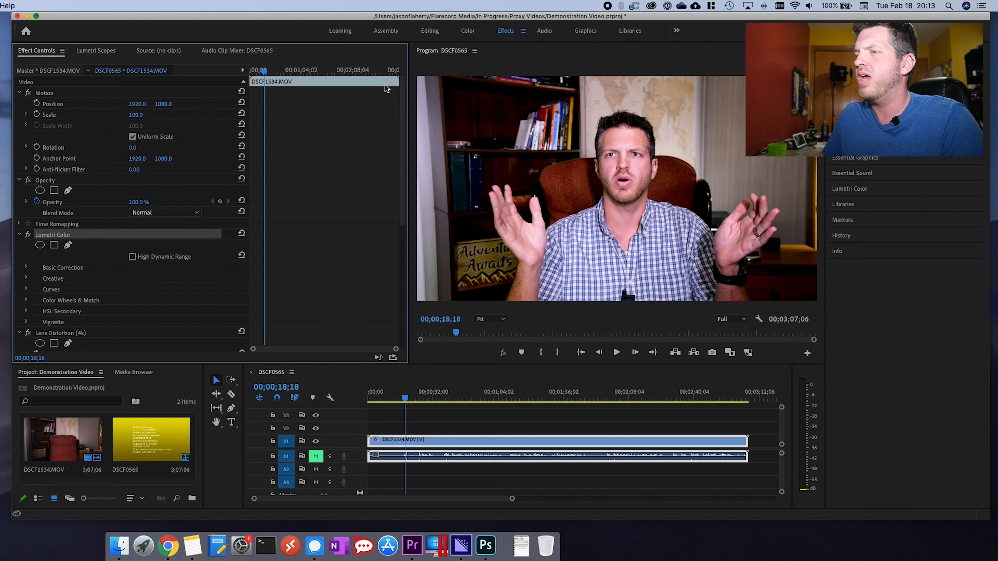
# - Toggle the clip's Lens Distortion effect off and back on, and scrub through the sequence at full playback resolution
pyautogui.scroll(-2, 76, 335)
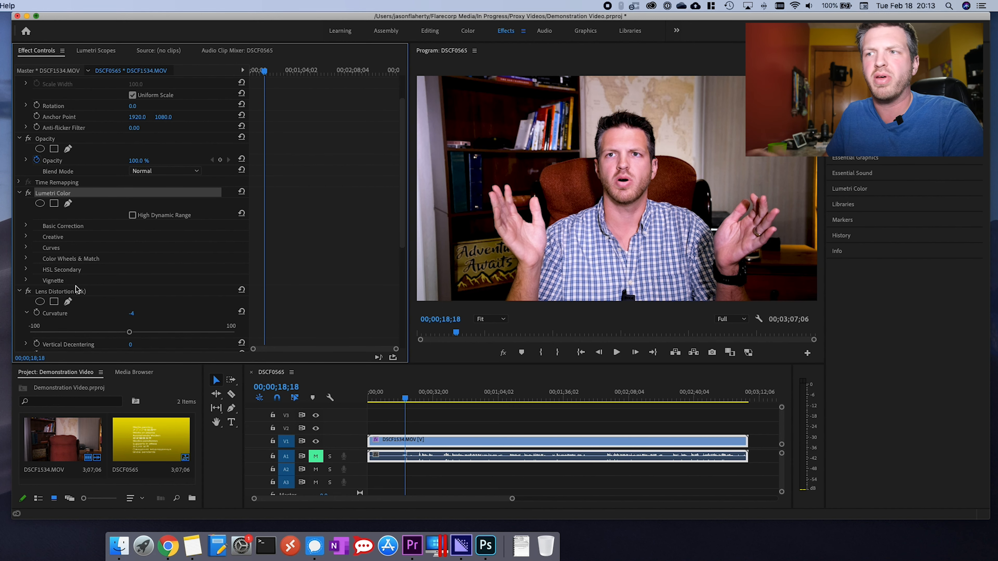
pyautogui.click(29, 291)
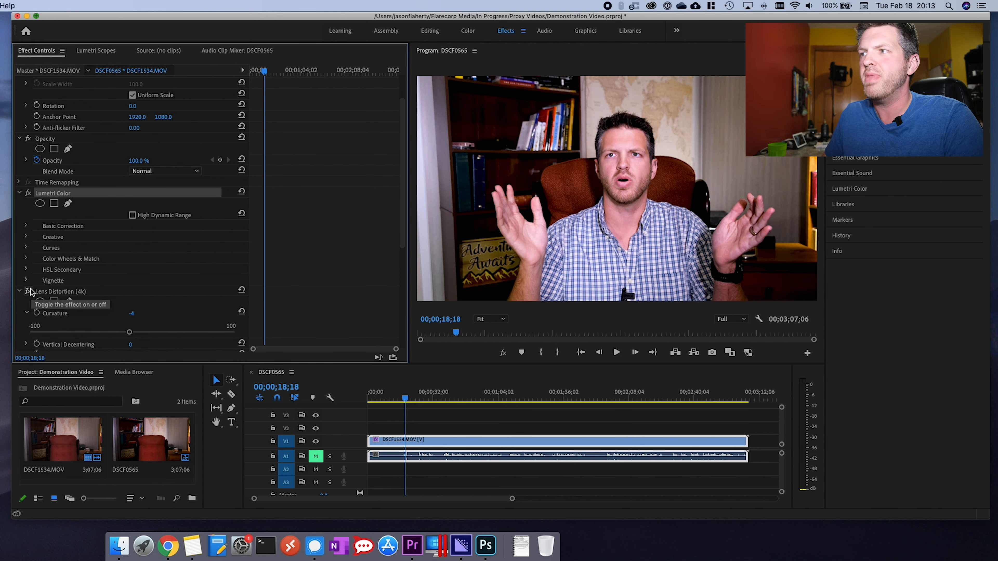
pyautogui.click(29, 291)
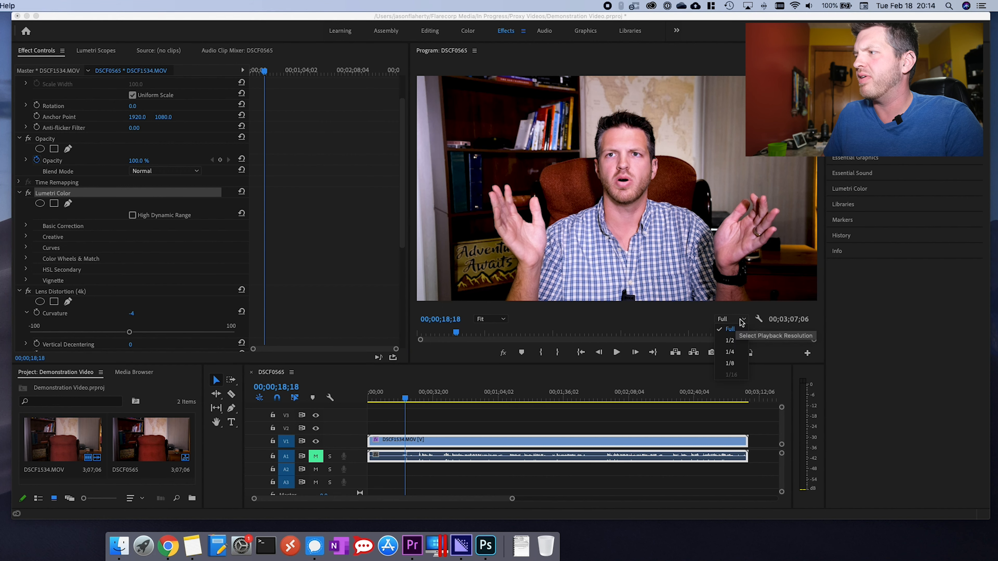
pyautogui.moveTo(498, 335)
pyautogui.mouseDown()
pyautogui.moveTo(639, 337)
pyautogui.moveTo(471, 338)
pyautogui.moveTo(688, 334)
pyautogui.moveTo(465, 334)
pyautogui.moveTo(683, 333)
pyautogui.moveTo(479, 338)
pyautogui.mouseUp()
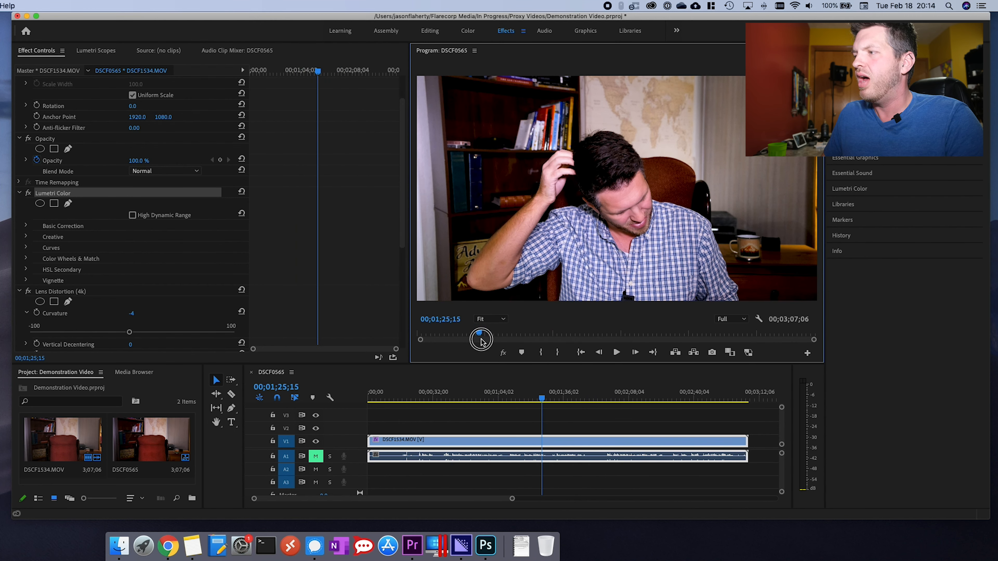
# - Scrub through the sequence at 1/8 playback resolution, and set the playback resolution back to Full
pyautogui.click(750, 321)
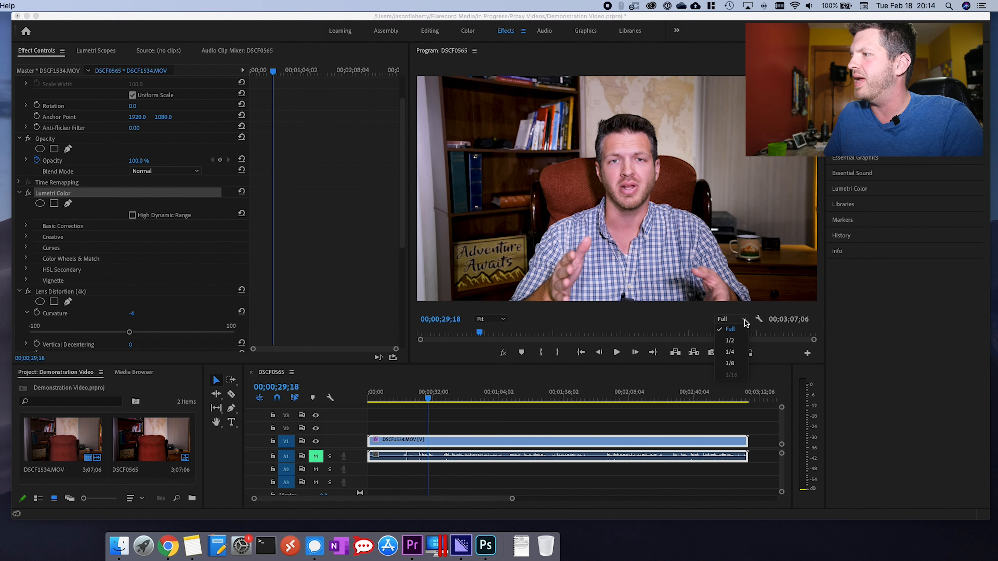
pyautogui.click(729, 362)
pyautogui.moveTo(505, 334); pyautogui.dragTo(588, 332)
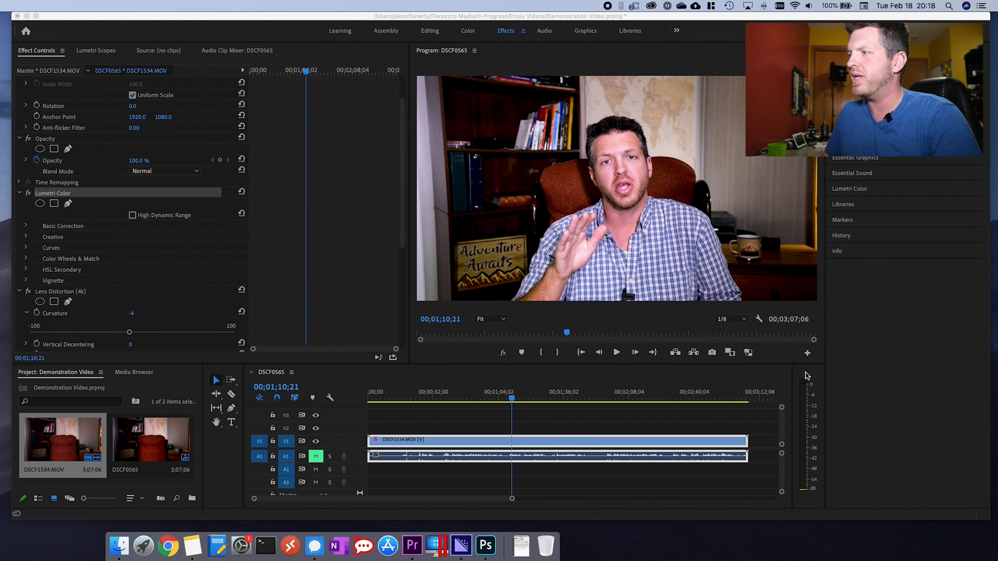
pyautogui.click(744, 320)
pyautogui.click(745, 321)
pyautogui.click(738, 336)
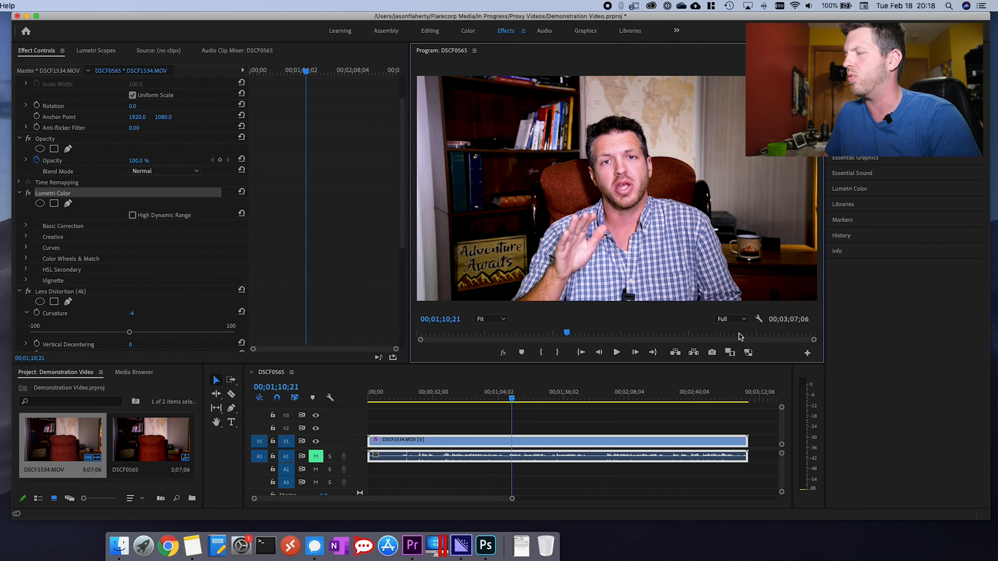
# - Enable proxy playback, scrub through the sequence and toggle the Lens Distortion effect off and back on
pyautogui.click(748, 353)
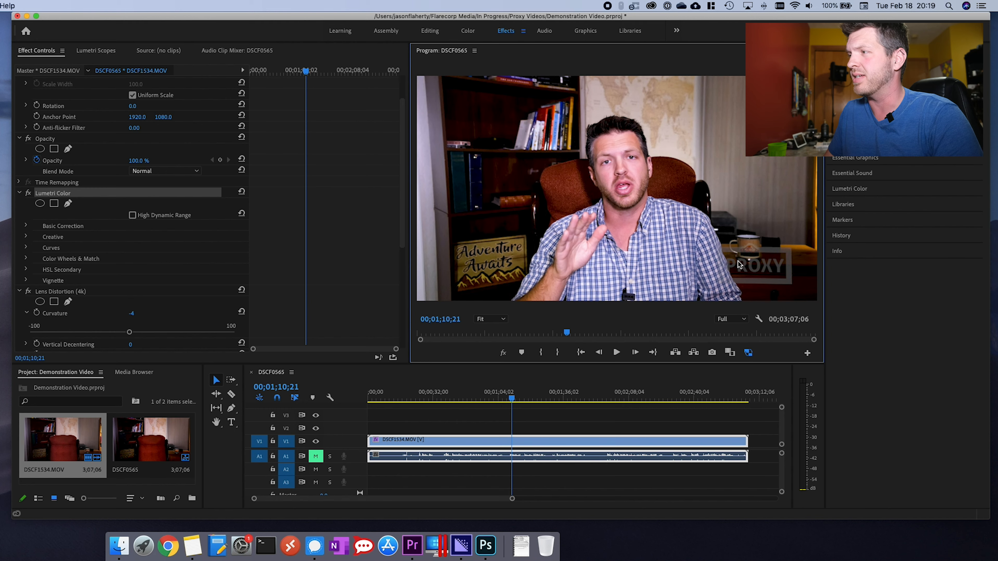
pyautogui.moveTo(570, 335); pyautogui.dragTo(632, 334)
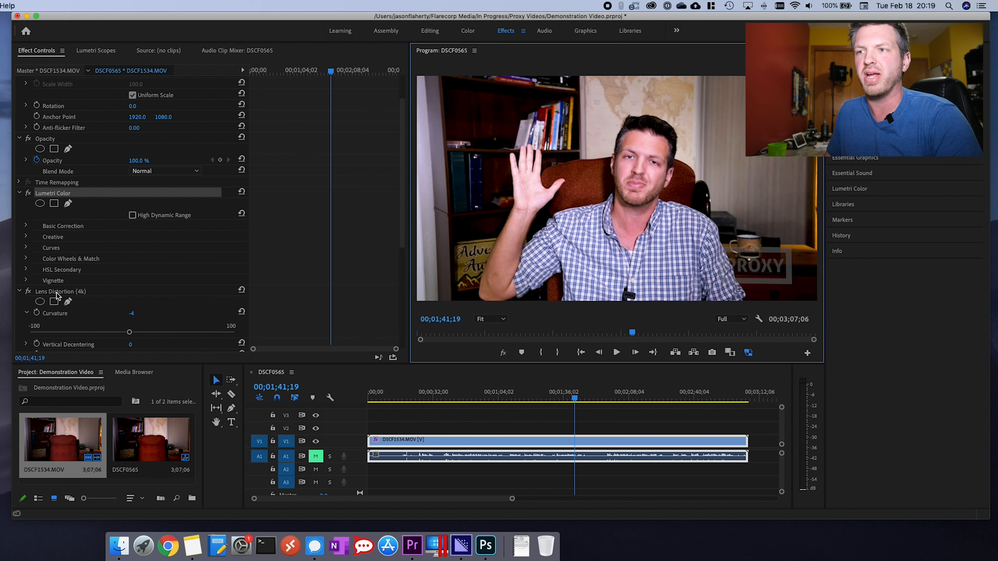
pyautogui.click(28, 291)
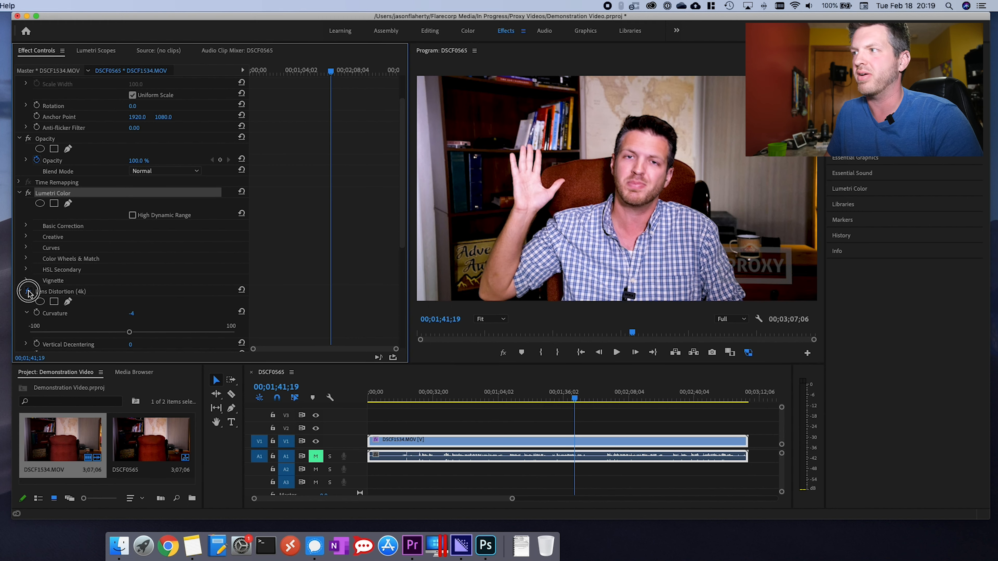
pyautogui.click(28, 291)
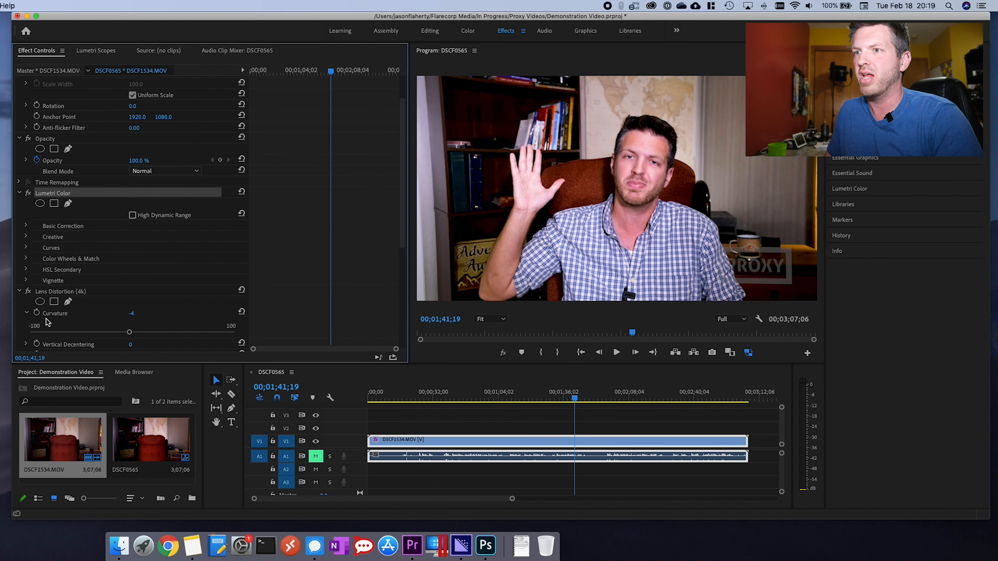
# - Compare scrubbing through the sequence with proxies on and off, leaving proxy playback disabled
pyautogui.moveTo(633, 334); pyautogui.dragTo(601, 332)
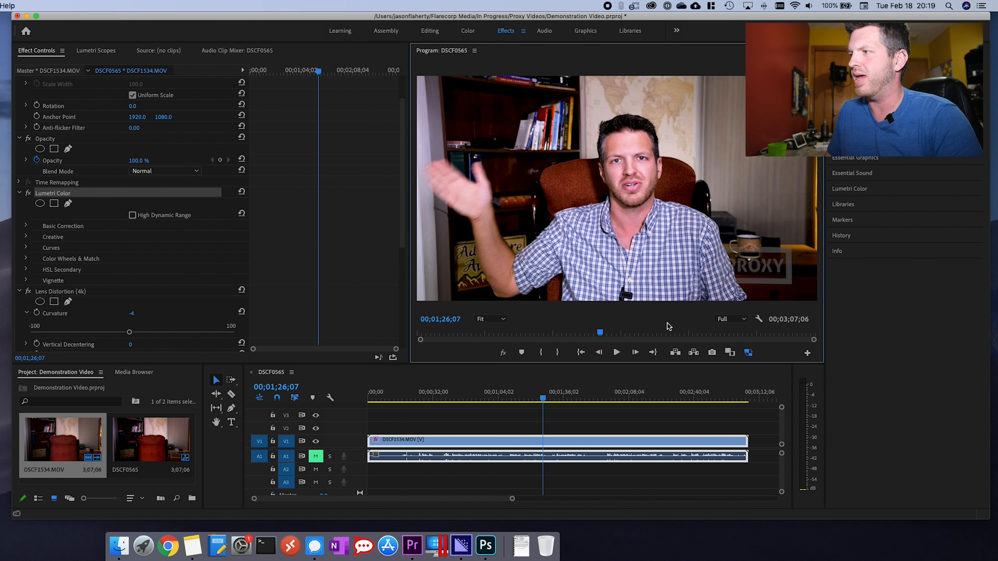
pyautogui.click(748, 353)
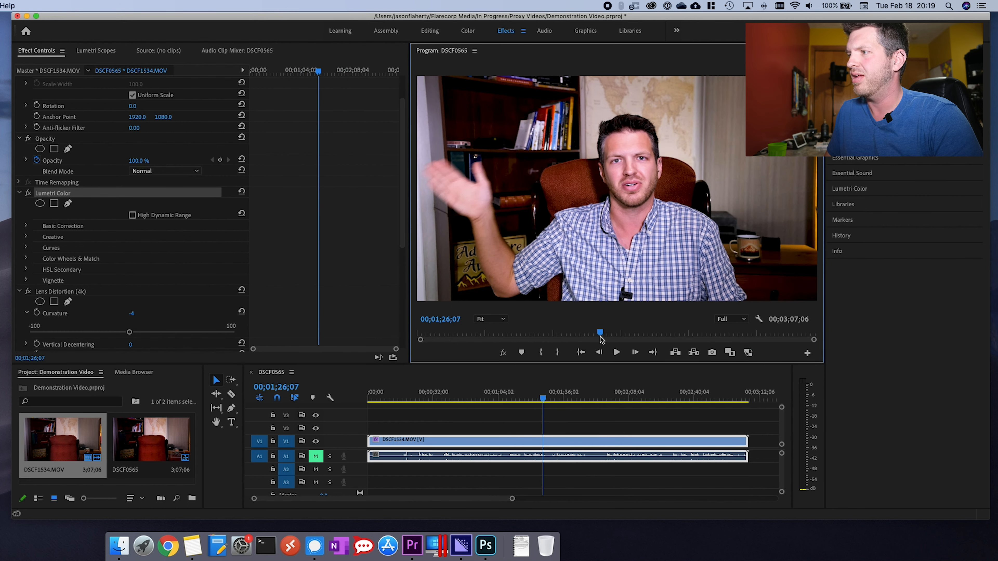
pyautogui.moveTo(608, 334); pyautogui.dragTo(567, 333)
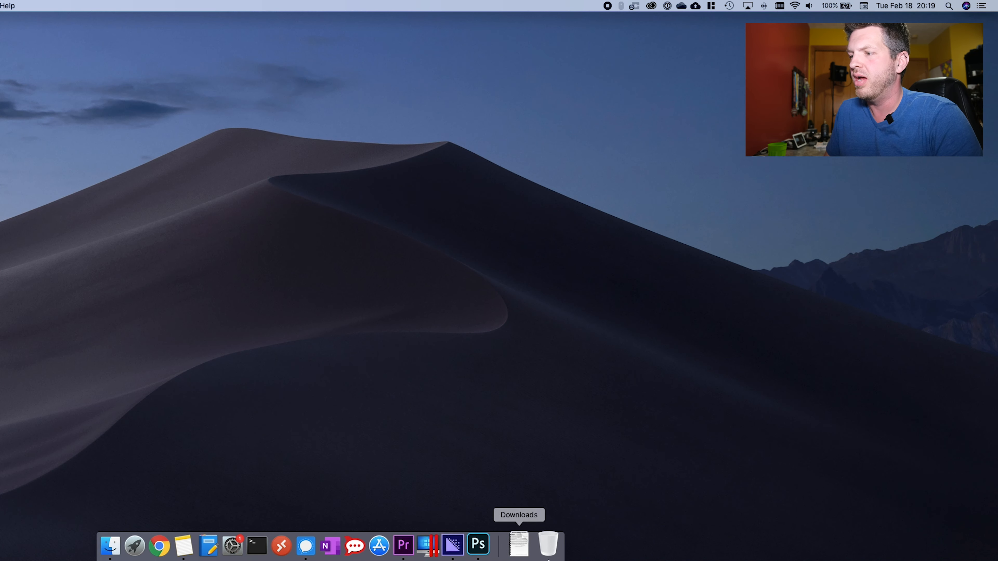
# - Switch to Media Encoder and review the Cineform 1280x720 29.97 Quality 1 Watermarked encoding preset and its INGEST and Copy variant
pyautogui.click(472, 549)
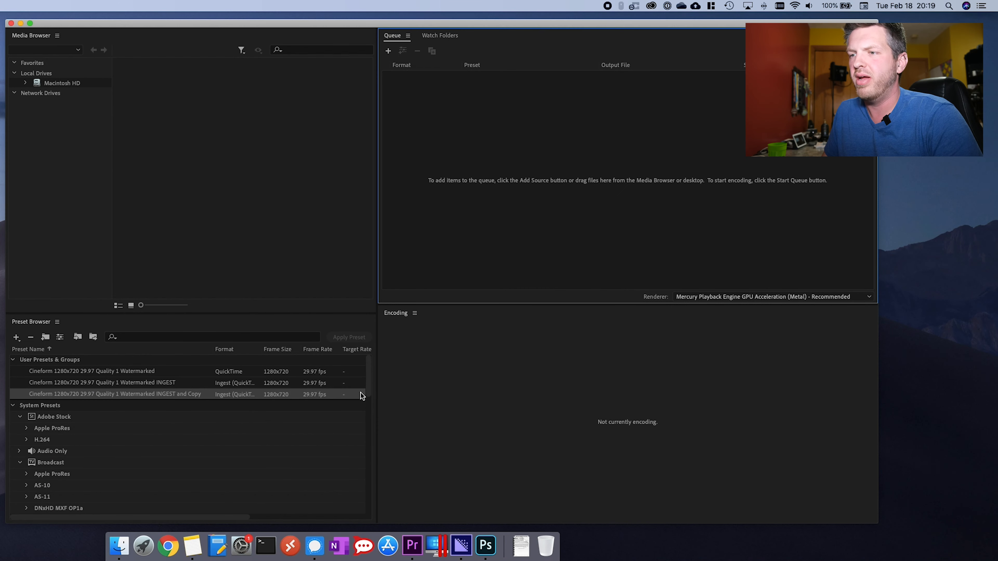
pyautogui.click(89, 370)
pyautogui.click(111, 395)
pyautogui.click(111, 370)
pyautogui.click(123, 396)
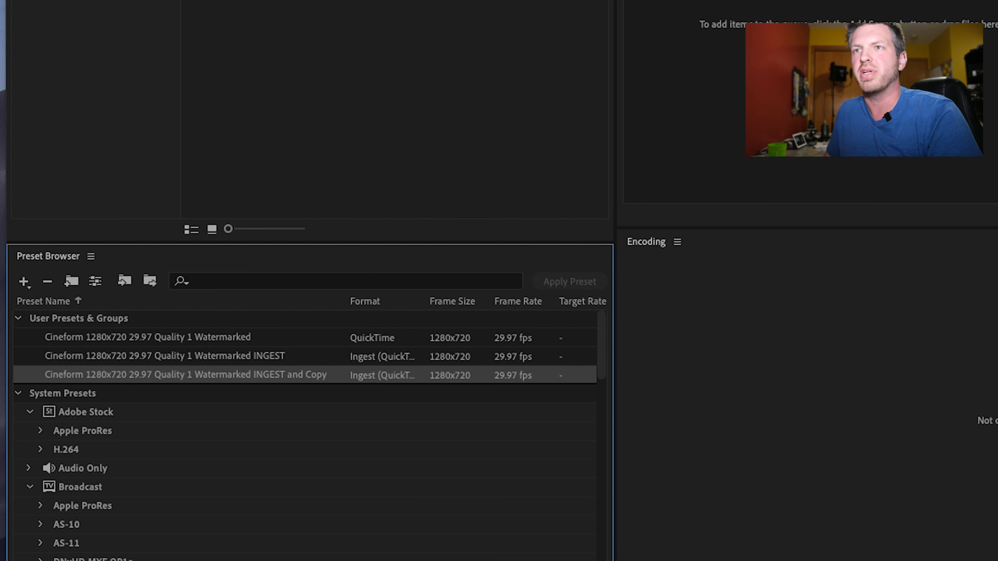
# - Create a new encoding preset in the Preset Browser
pyautogui.click(24, 281)
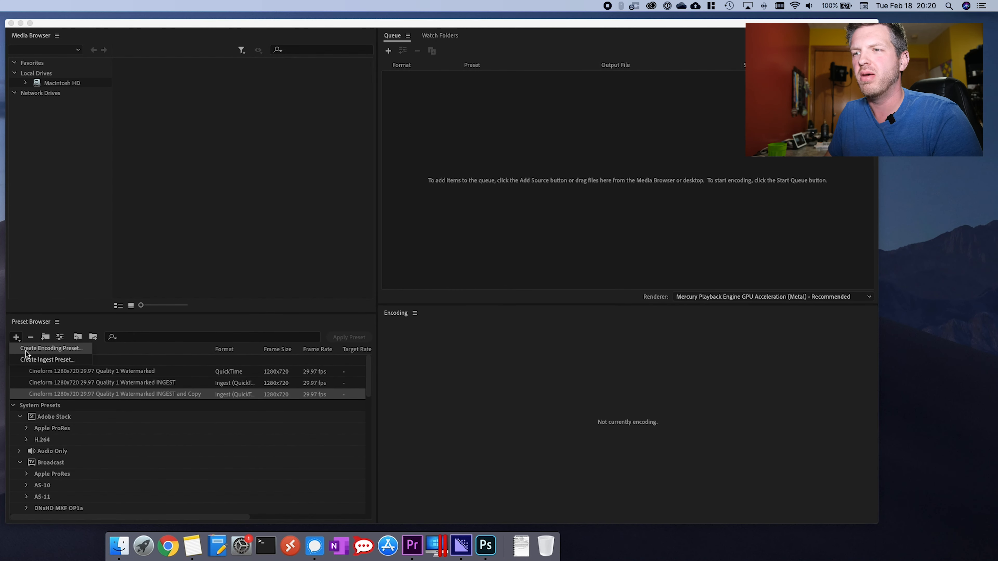
pyautogui.click(26, 349)
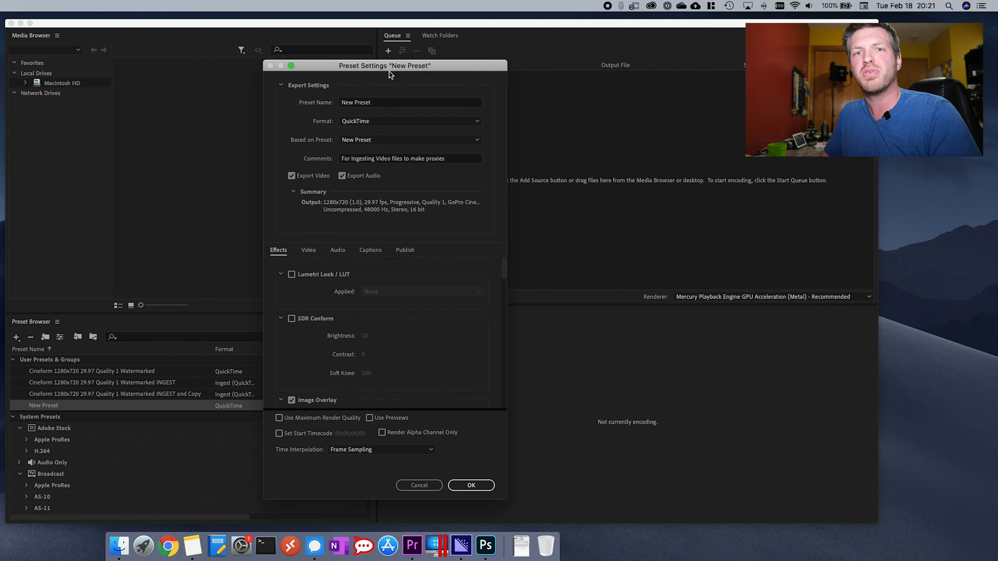
pyautogui.moveTo(416, 66); pyautogui.dragTo(415, 63)
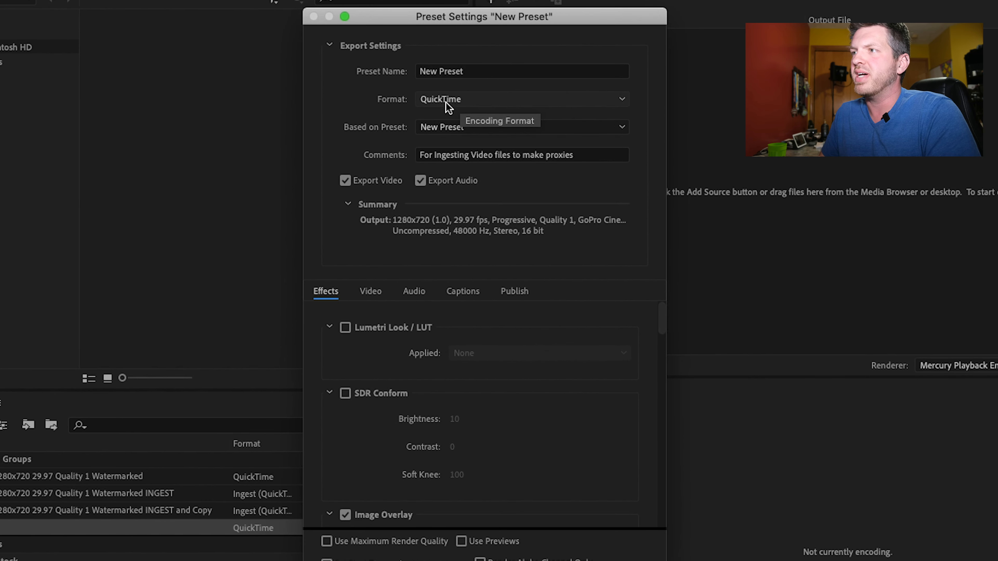
# - Set the preset's format to QuickTime and base it on GoPro CineForm YUV 10-bit
pyautogui.click(507, 106)
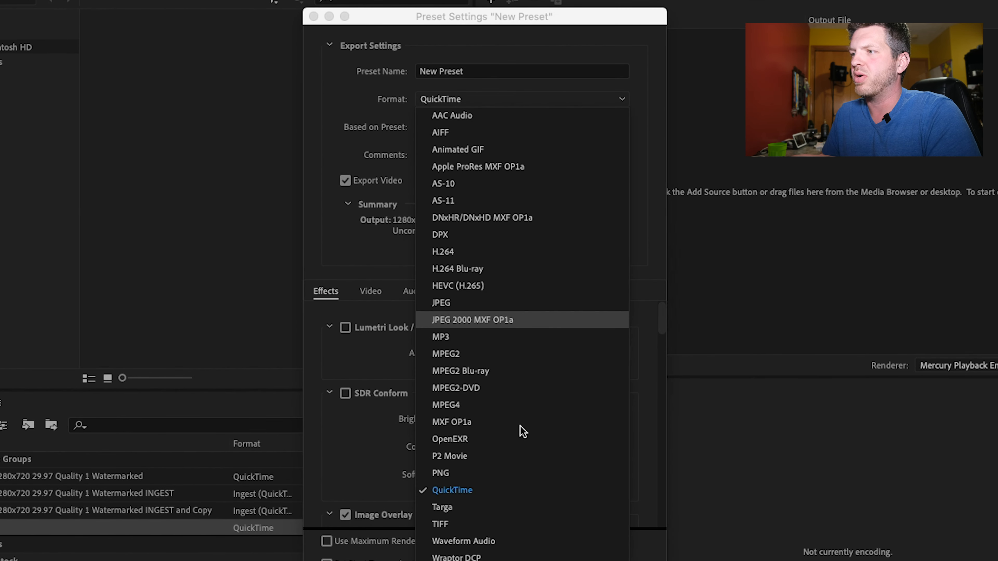
pyautogui.click(506, 499)
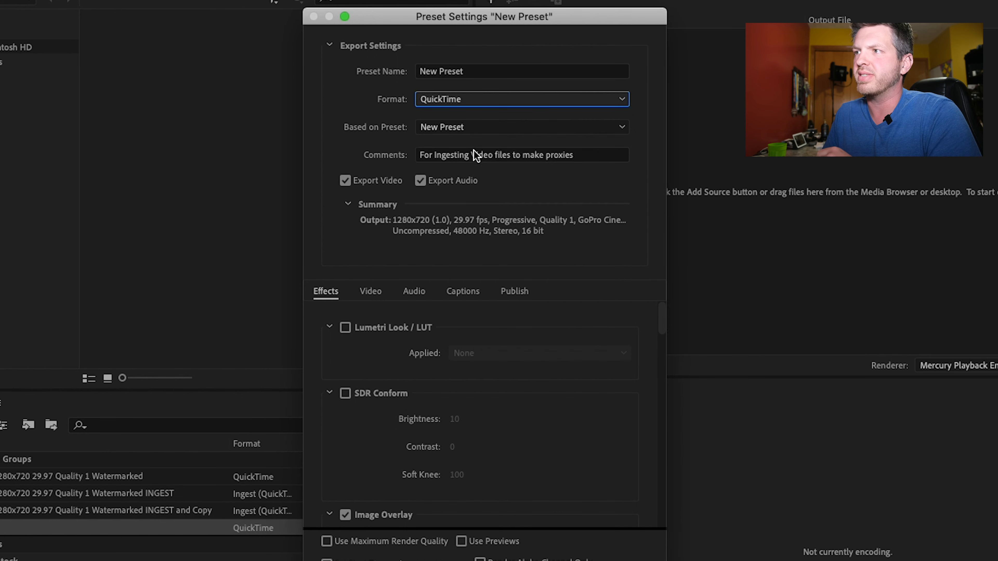
pyautogui.click(474, 133)
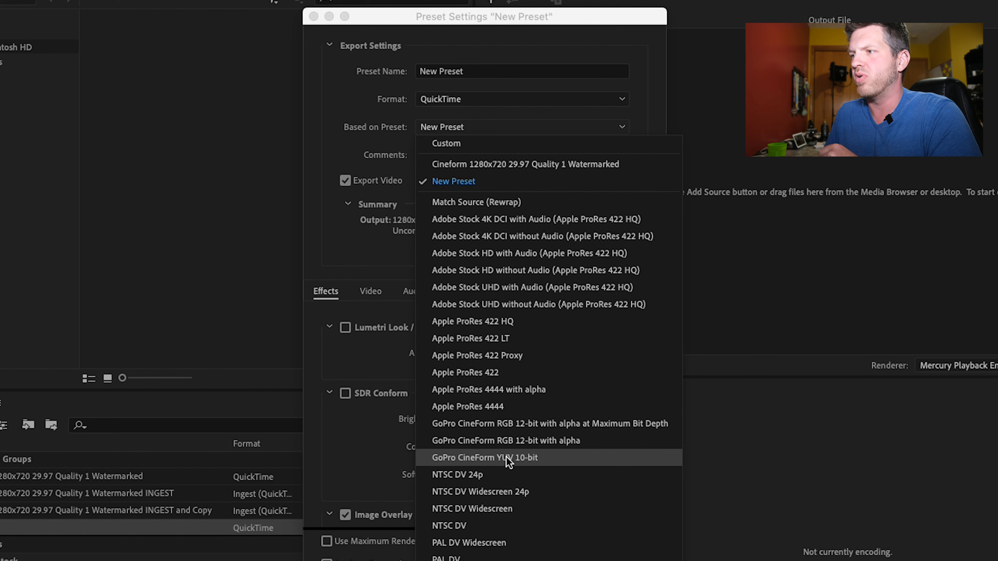
pyautogui.click(535, 459)
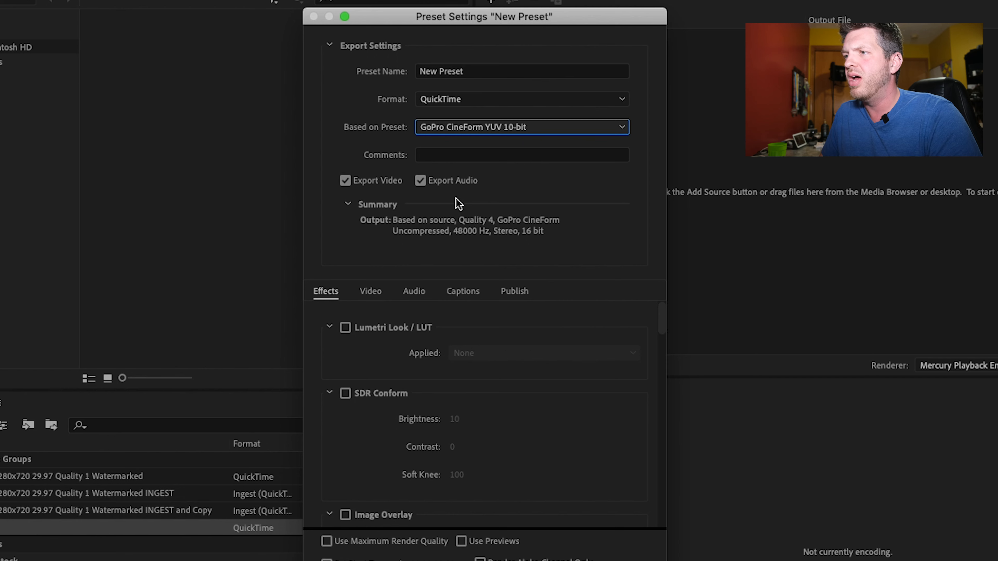
# - Keep GoPro CineForm as the preset's video codec and lower the video quality to 1
pyautogui.click(371, 291)
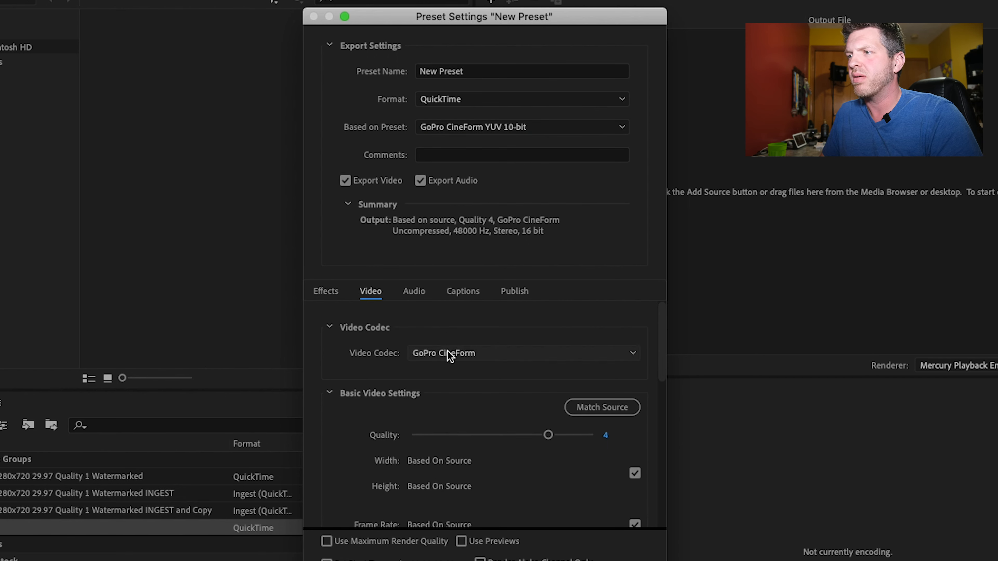
pyautogui.click(452, 357)
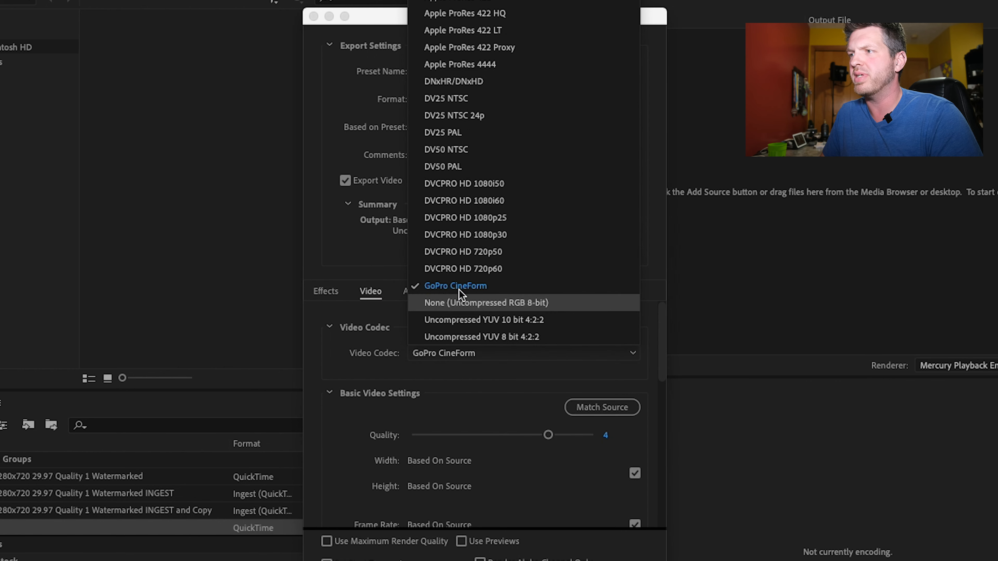
pyautogui.click(349, 373)
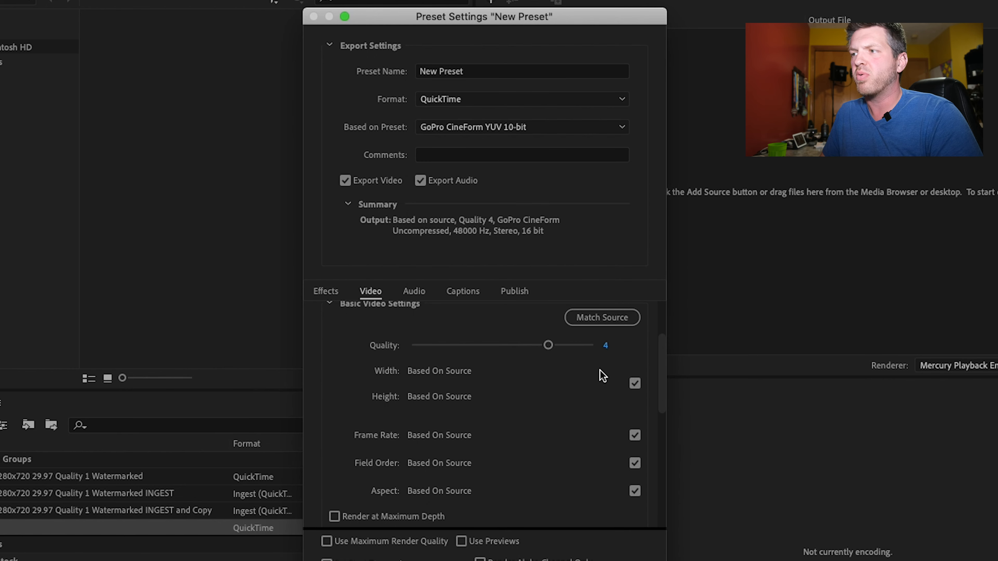
pyautogui.moveTo(548, 345); pyautogui.dragTo(401, 351)
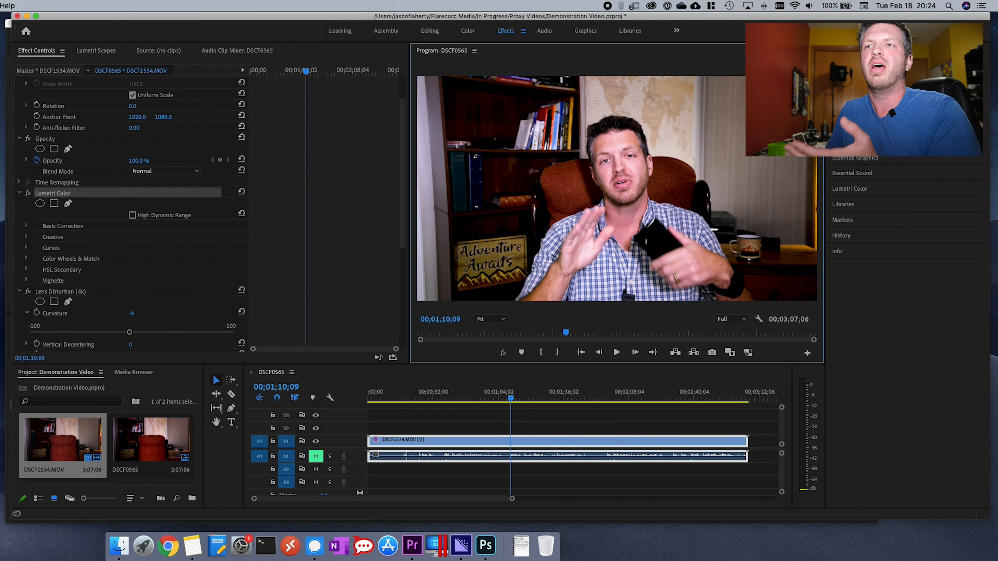
pyautogui.click(27, 16)
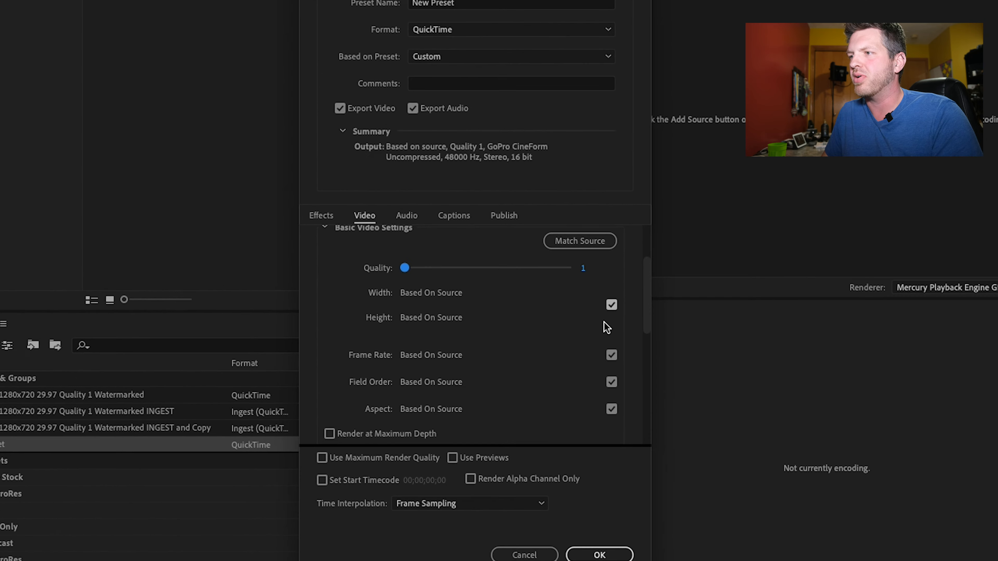
# - Stop the frame size from following the source, unlink width and height, and set them to 1,280 by 720
pyautogui.click(603, 306)
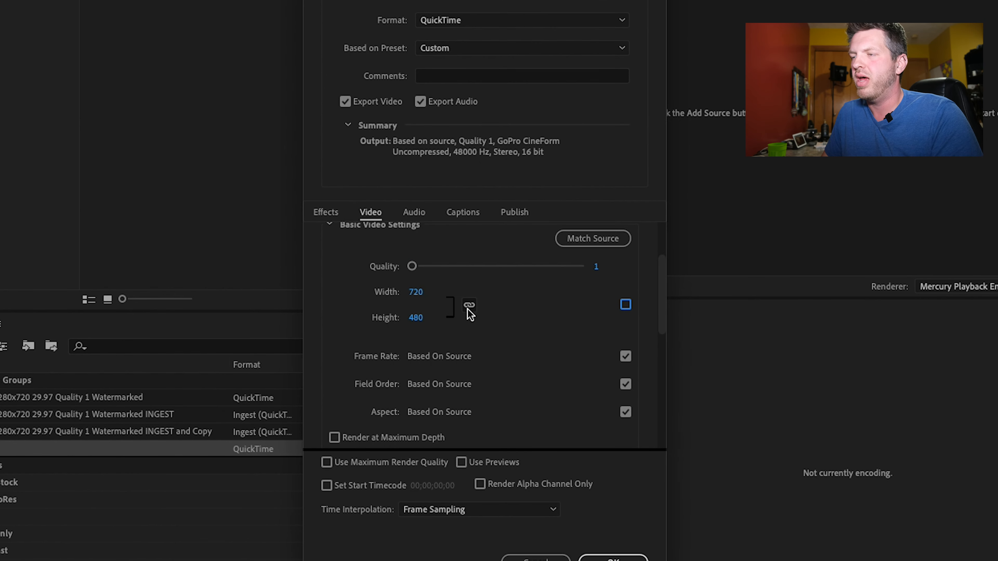
pyautogui.click(469, 307)
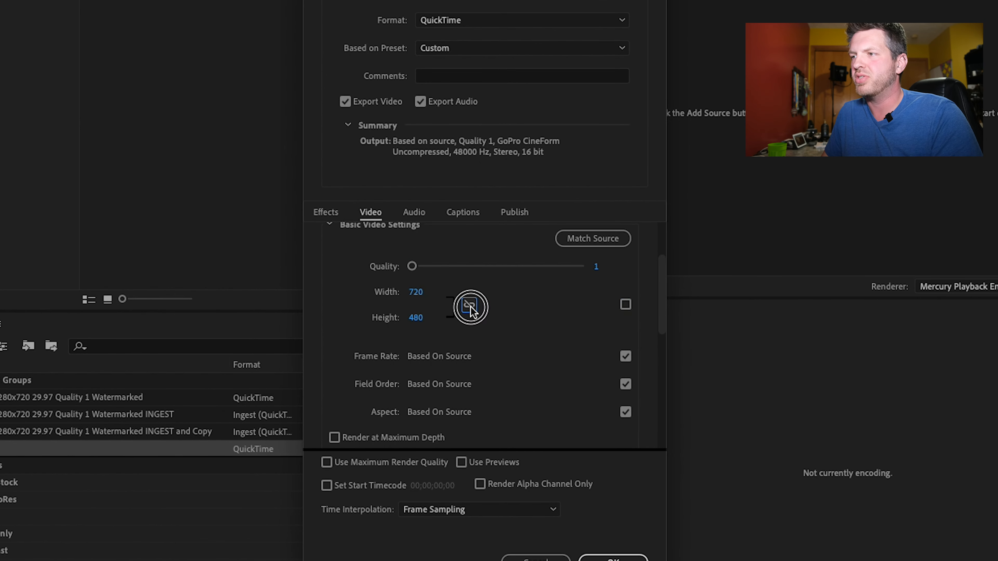
pyautogui.click(417, 293)
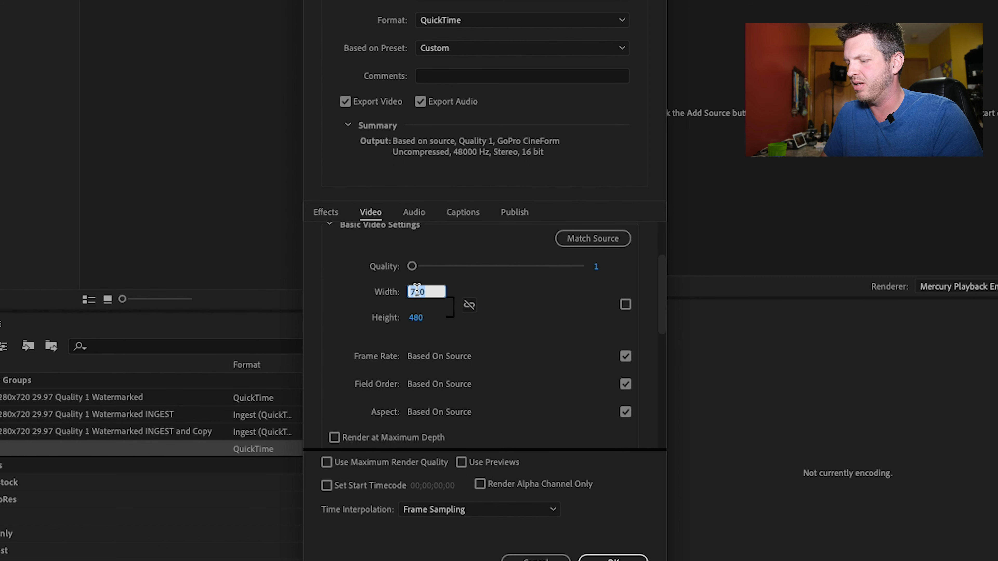
pyautogui.write('1,2')
pyautogui.write('80')
pyautogui.press('Return')
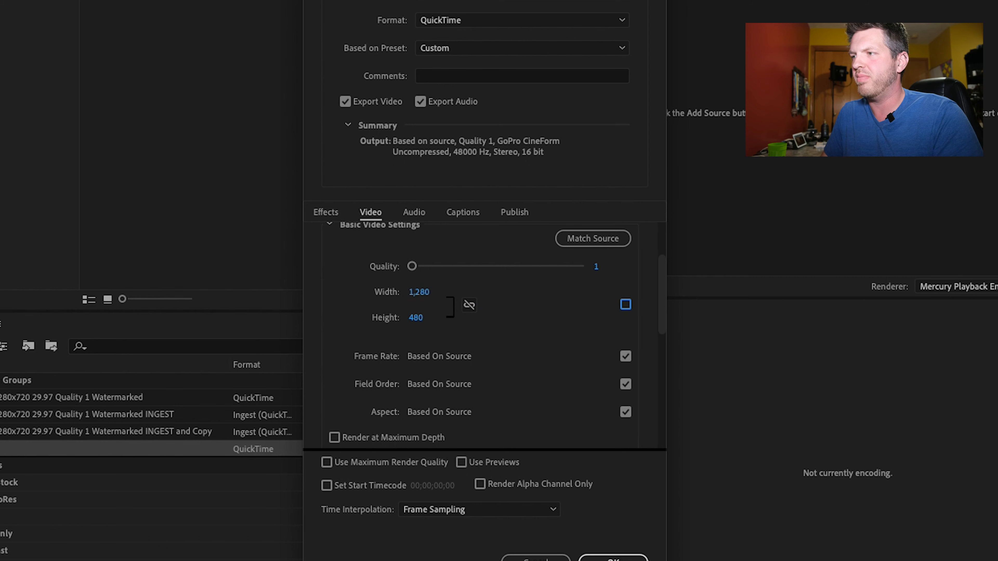
pyautogui.click(415, 319)
pyautogui.write('7')
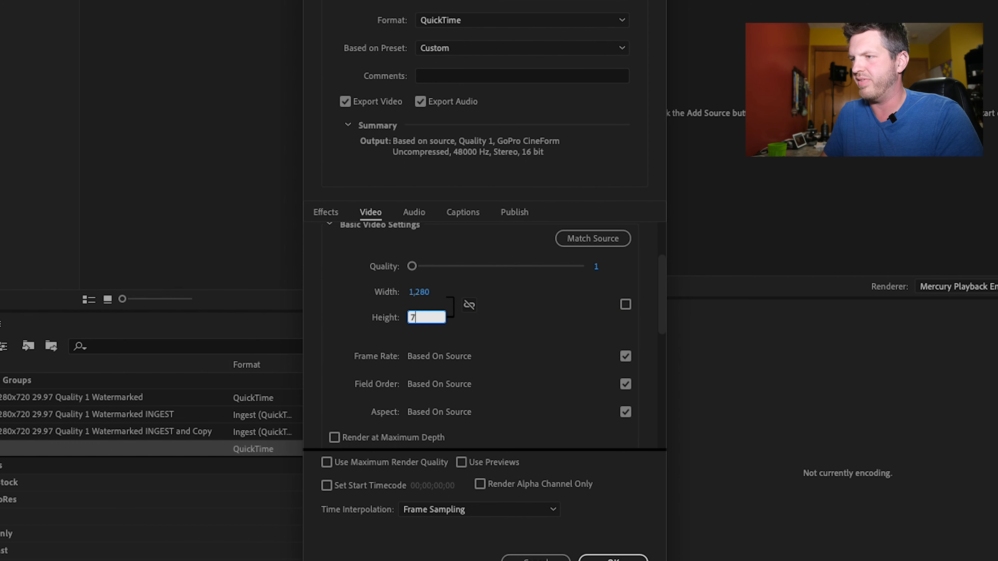
pyautogui.write('20')
pyautogui.press('Return')
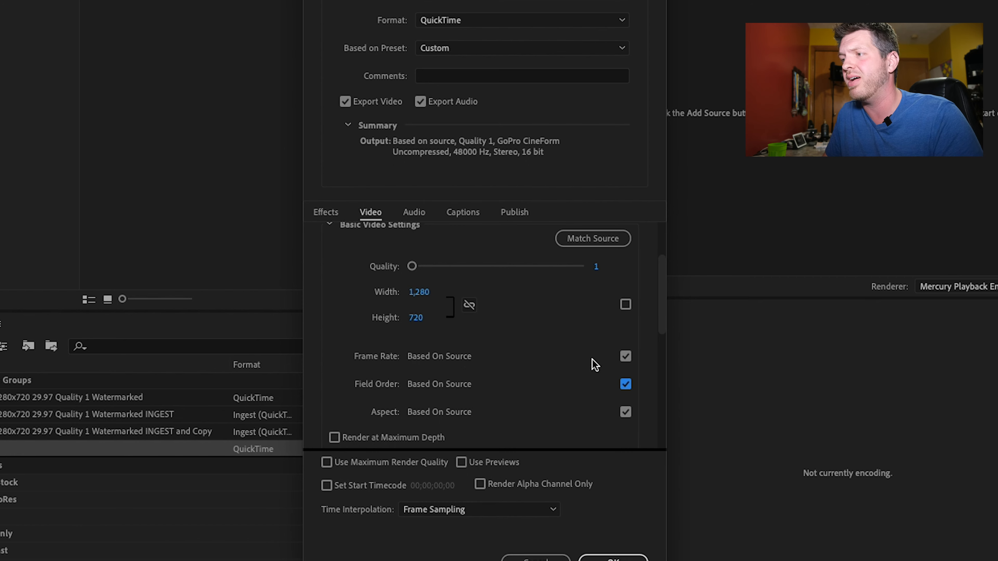
# - Stop the preset's frame rate from following the source and keep it at a fixed 29.97
pyautogui.click(626, 356)
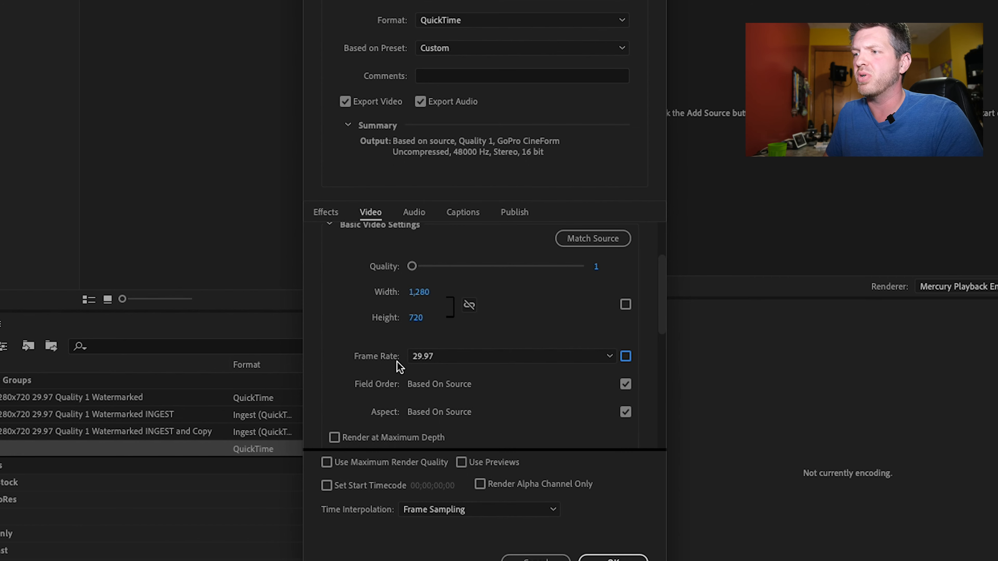
pyautogui.click(460, 364)
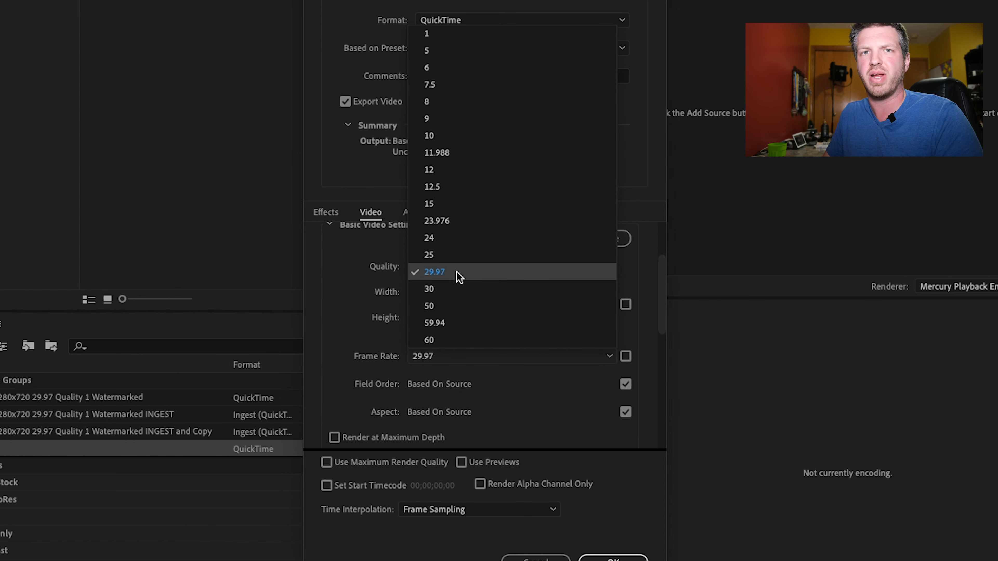
pyautogui.click(378, 338)
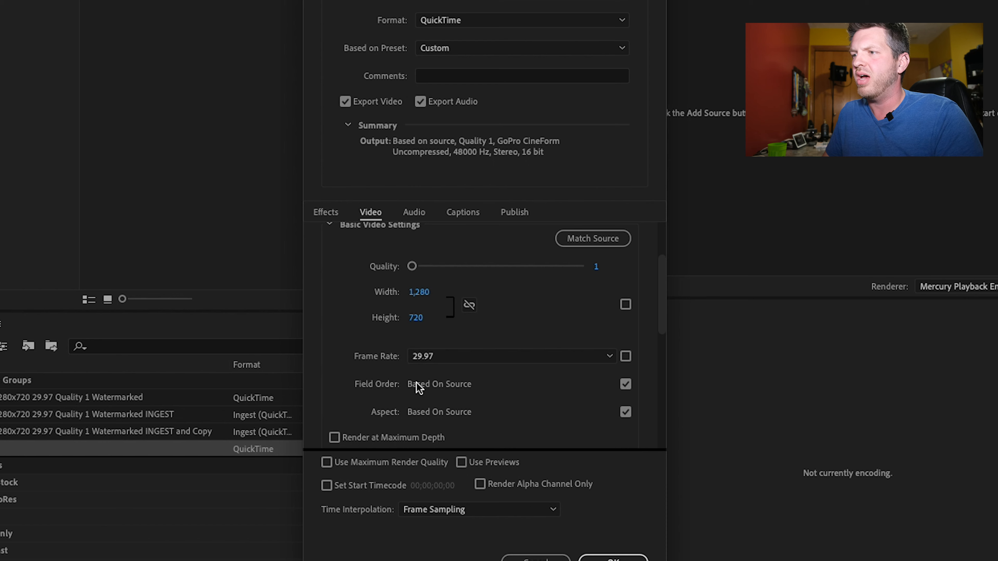
# - Unlink field order and aspect from the source, using Progressive and Square Pixels (1.0)
pyautogui.click(626, 384)
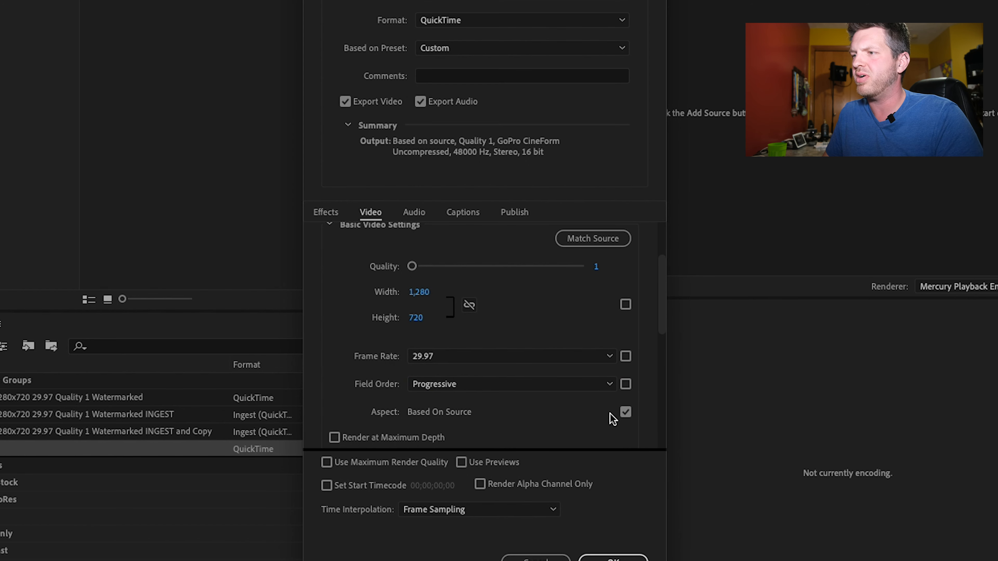
pyautogui.click(624, 414)
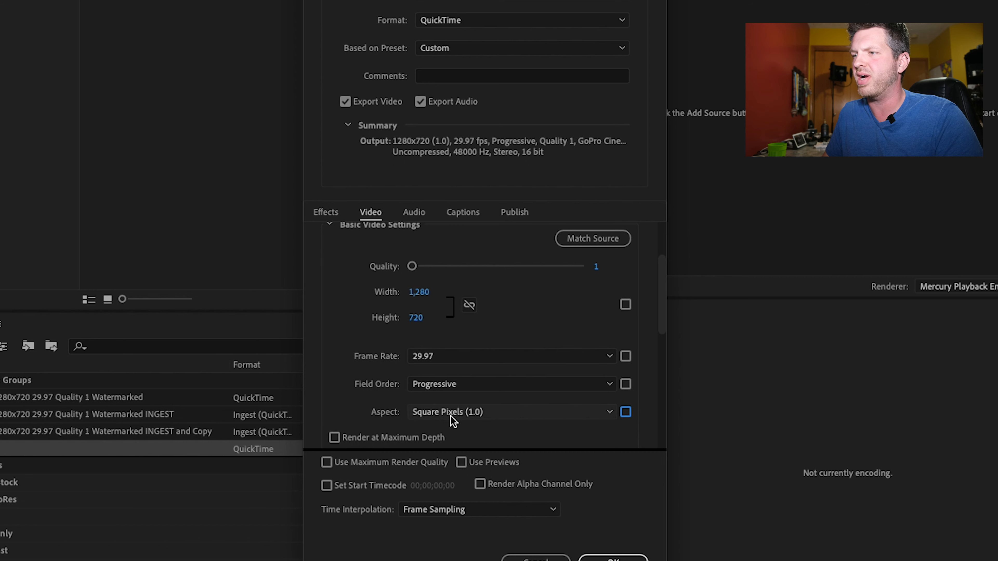
pyautogui.click(510, 412)
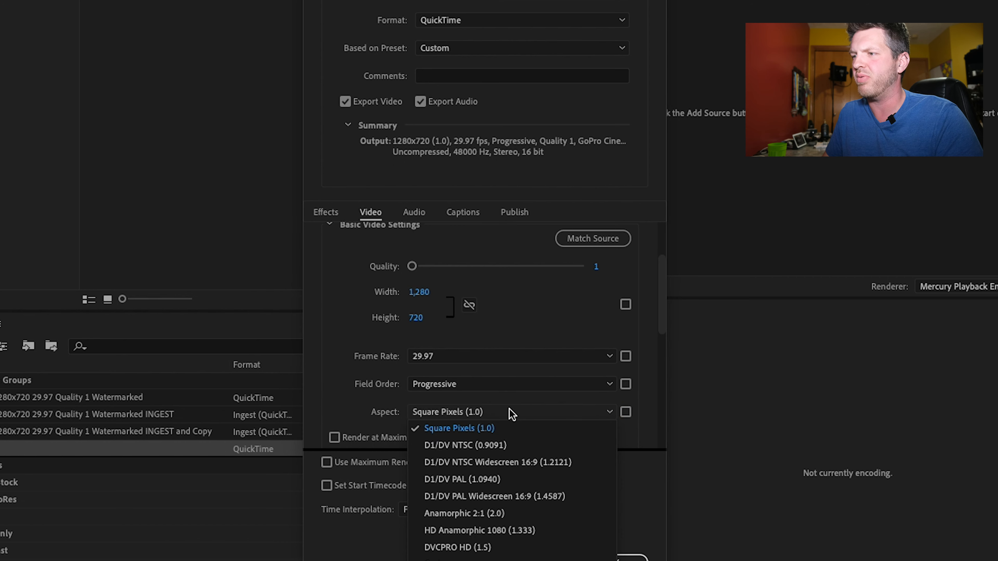
pyautogui.click(509, 430)
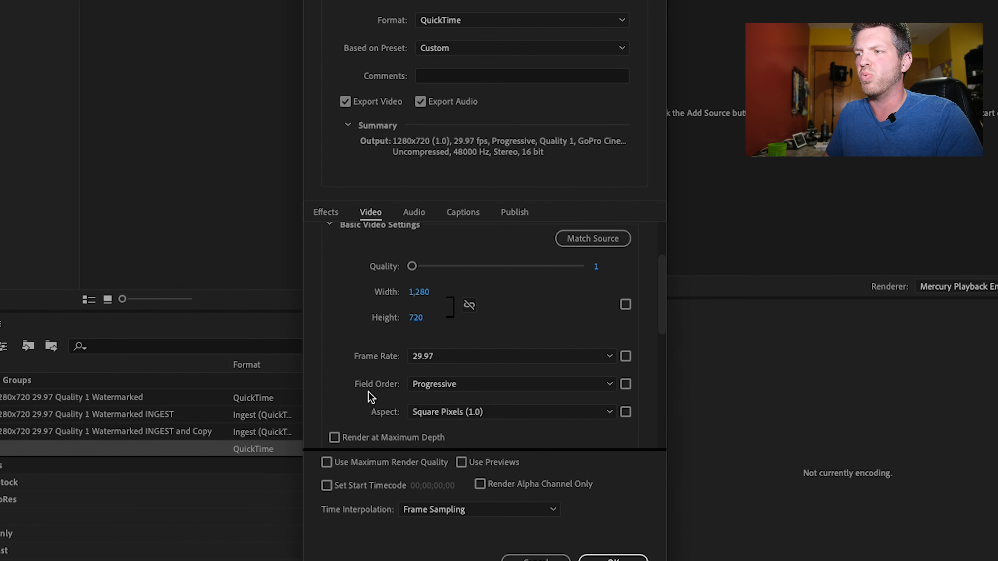
# - Make the frame rate follow the source, review the remaining video settings, and open the preset's effects settings
pyautogui.scroll(-2, 368, 391)
pyautogui.moveTo(368, 389)
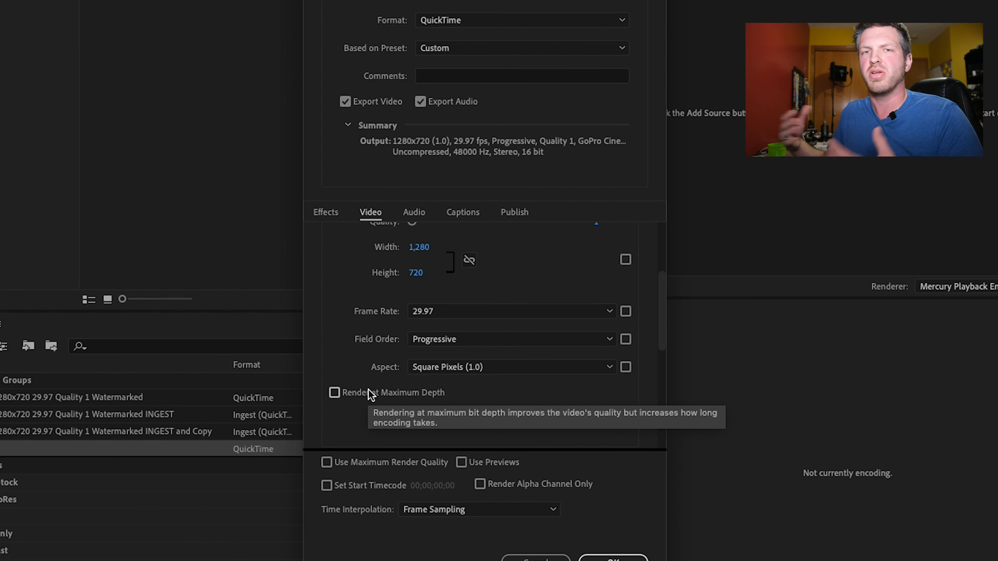
pyautogui.click(625, 311)
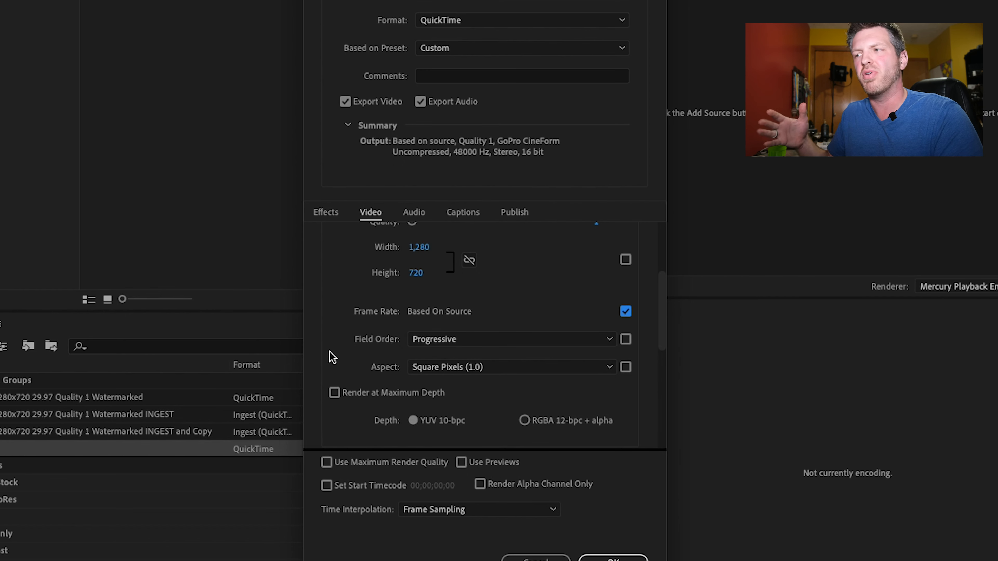
pyautogui.scroll(-2, 346, 348)
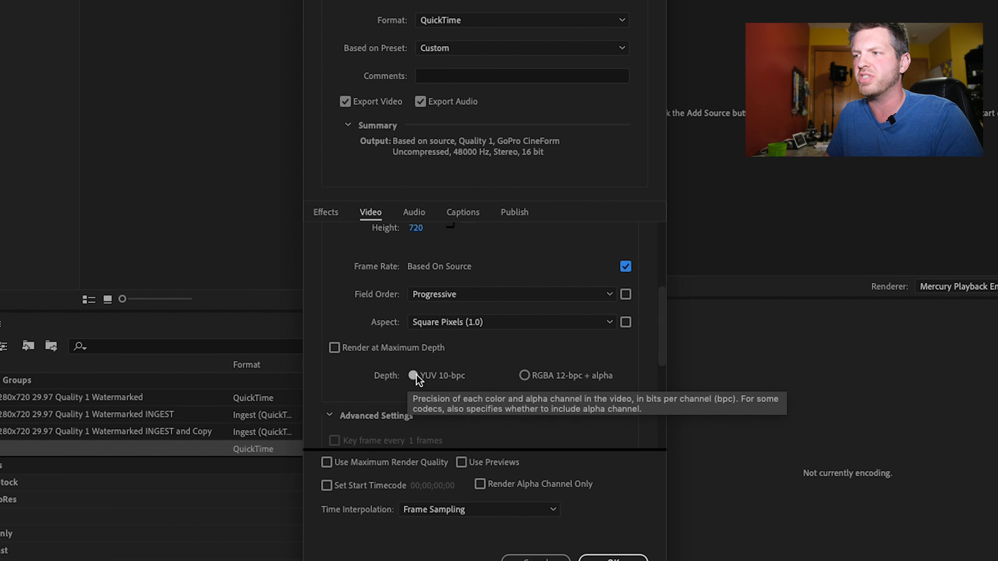
pyautogui.scroll(-10, 348, 376)
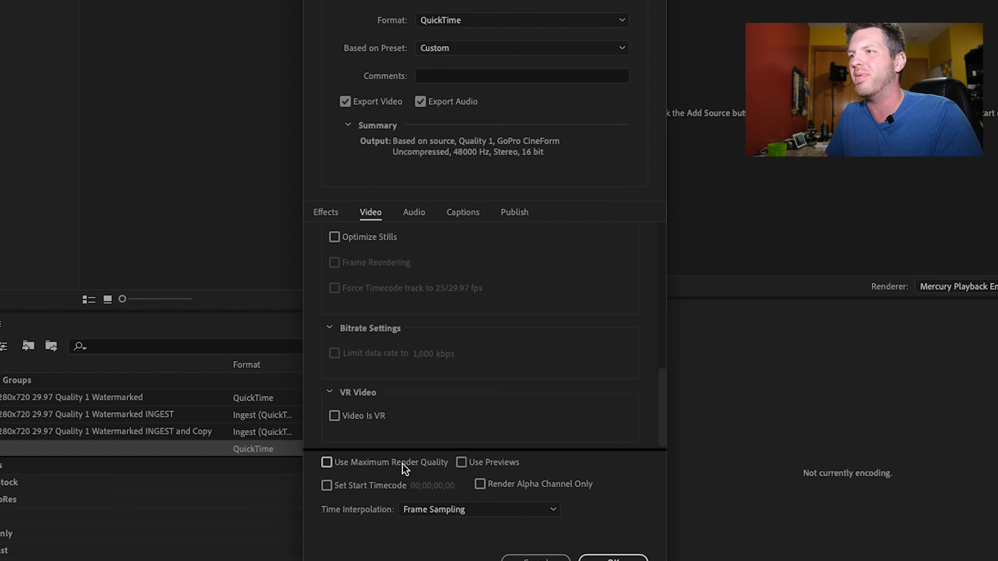
pyautogui.click(329, 214)
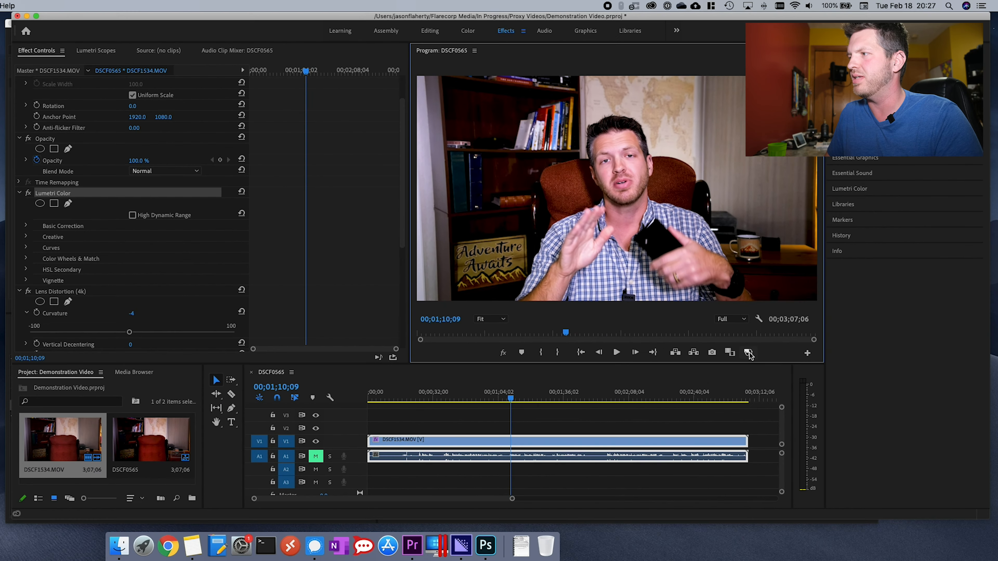
# - Switch to Premiere Pro and toggle proxies off and on to compare the proxy watermark with the original footage
pyautogui.click(748, 353)
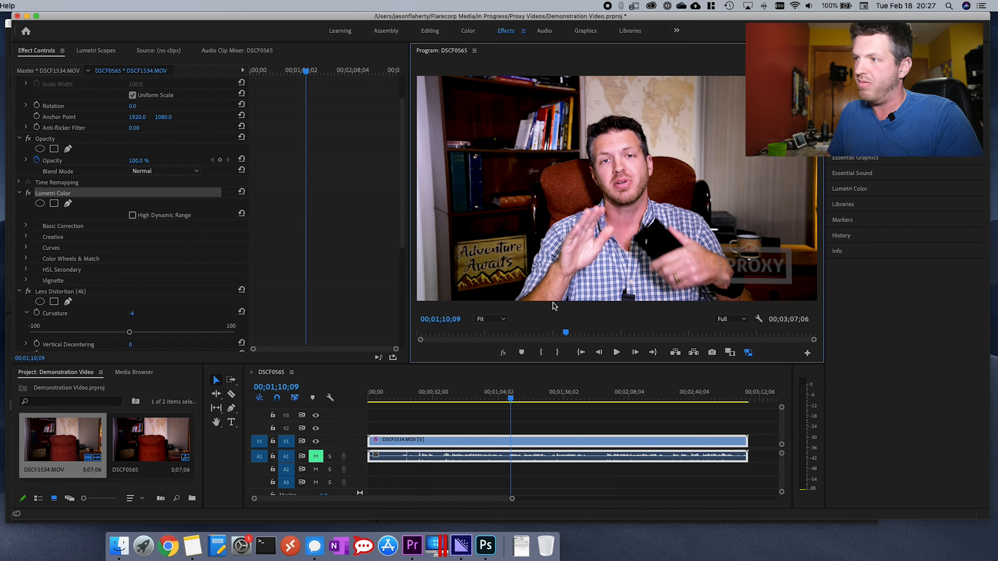
pyautogui.moveTo(432, 363); pyautogui.dragTo(445, 256)
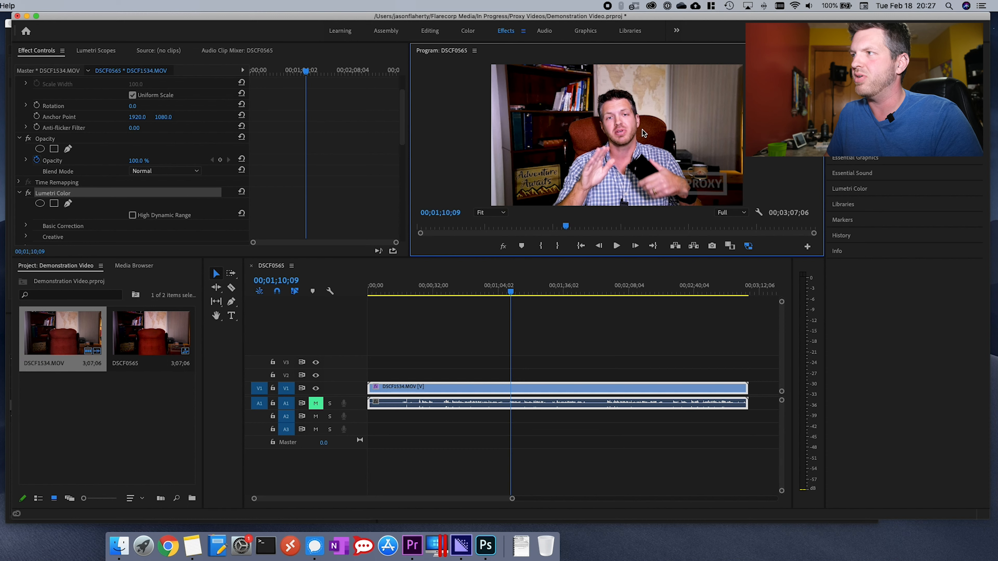
pyautogui.click(750, 247)
pyautogui.click(750, 248)
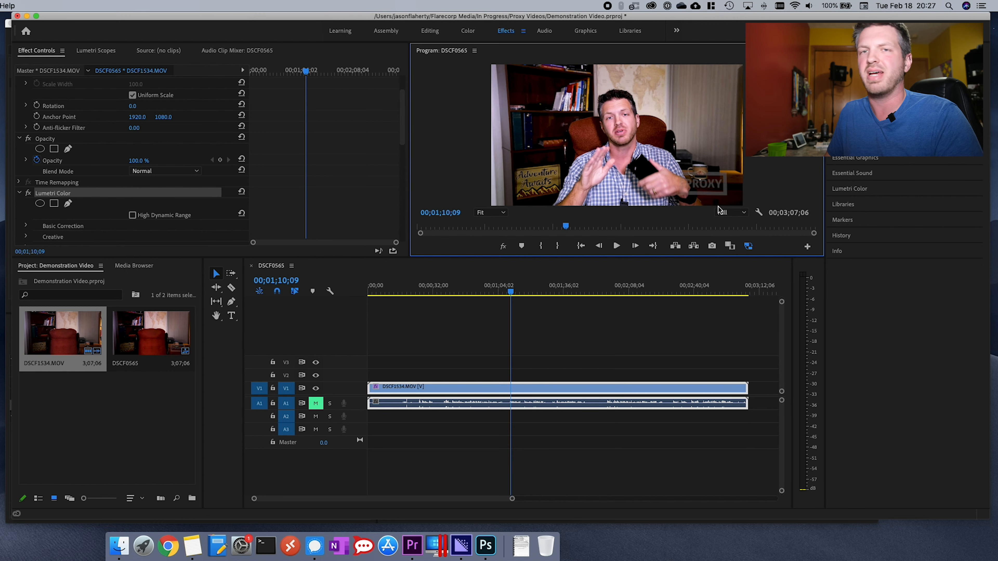
pyautogui.moveTo(658, 257); pyautogui.dragTo(670, 318)
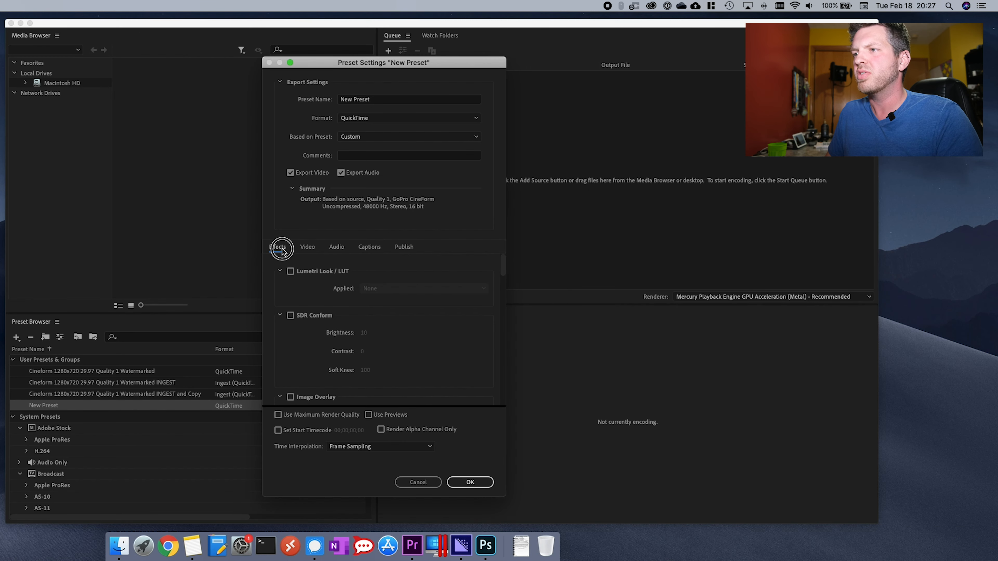
# - Enable Image Overlay in the preset's effects and open the choices for the applied image
pyautogui.scroll(-3, 290, 334)
pyautogui.scroll(-1, 291, 334)
pyautogui.click(290, 307)
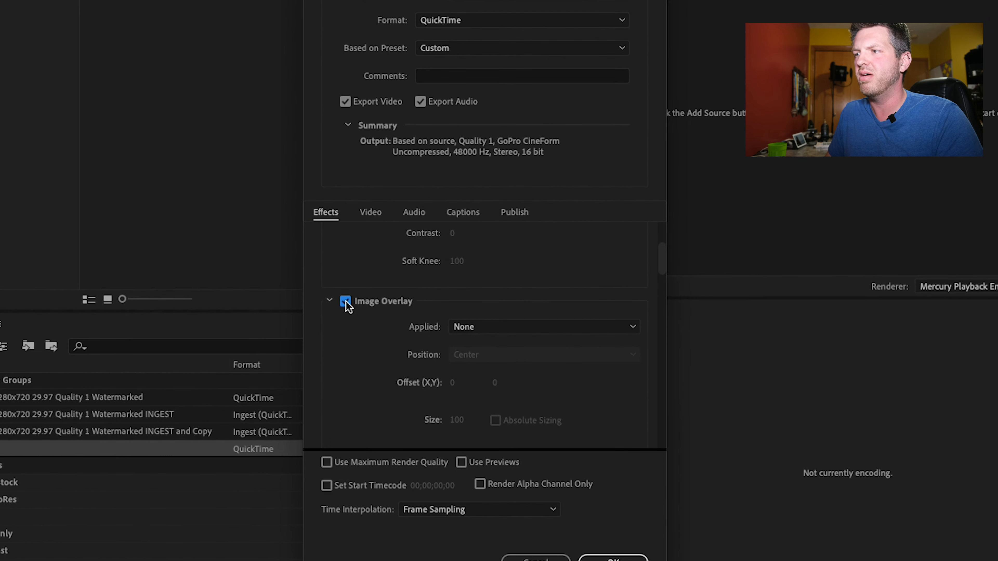
pyautogui.click(512, 329)
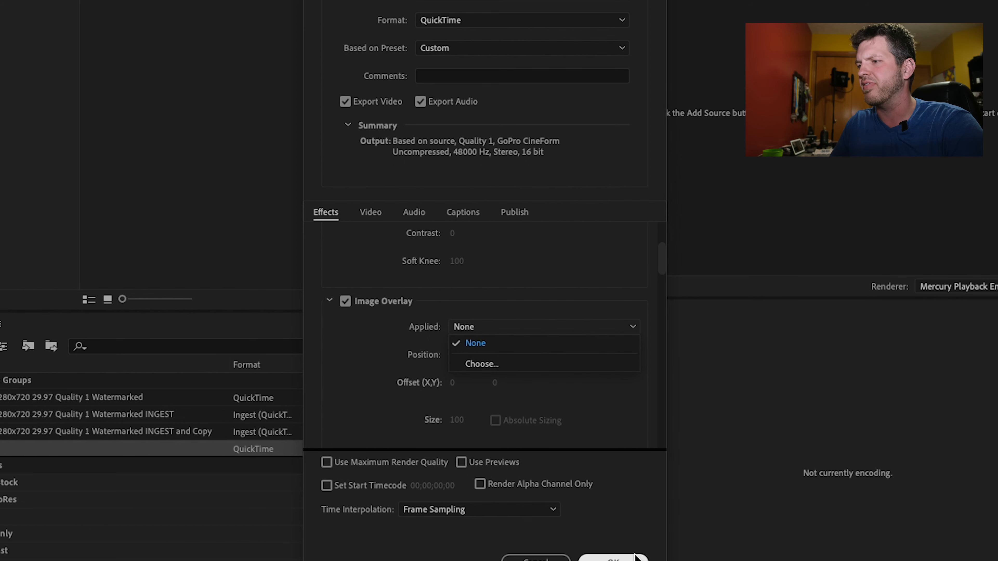
# - Switch to Photoshop and create a new transparent document of 1280 by 720 pixels at 100 pixels per inch
pyautogui.click(490, 534)
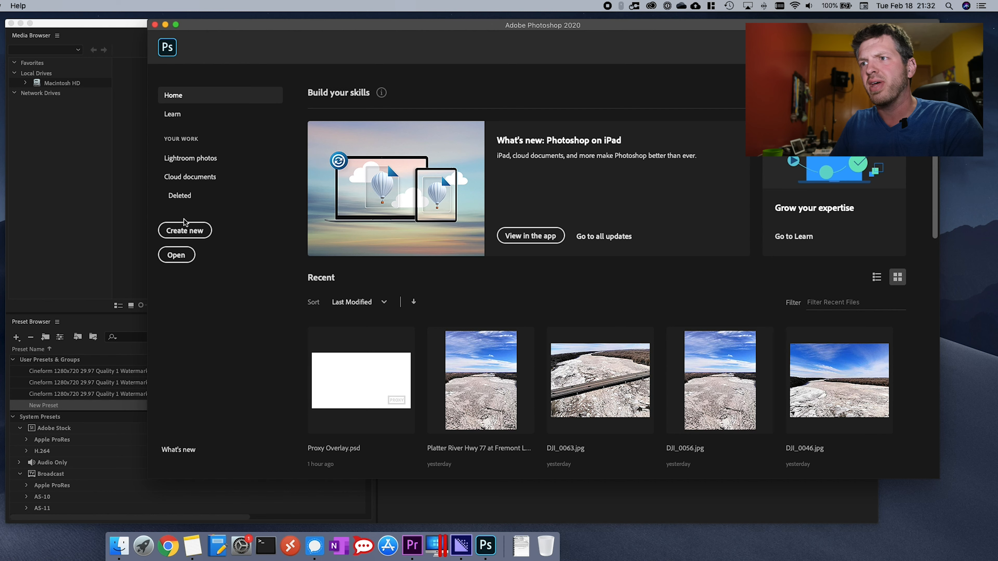
pyautogui.click(185, 231)
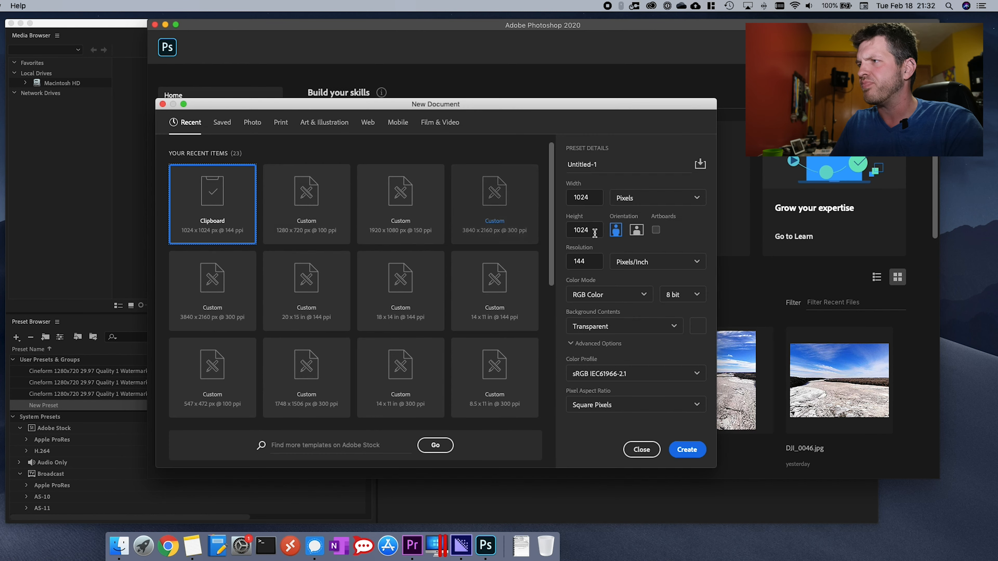
pyautogui.click(575, 198)
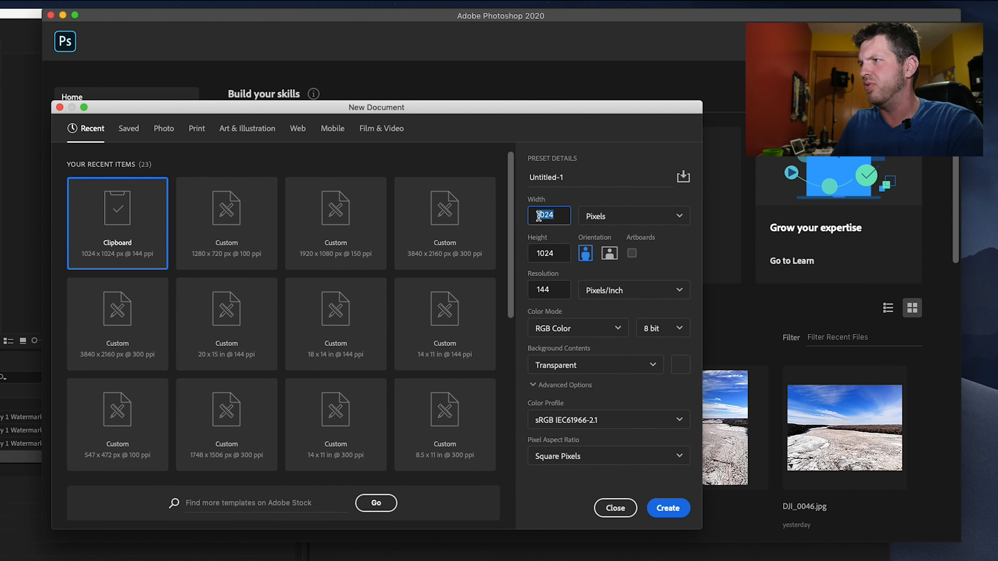
pyautogui.write('128')
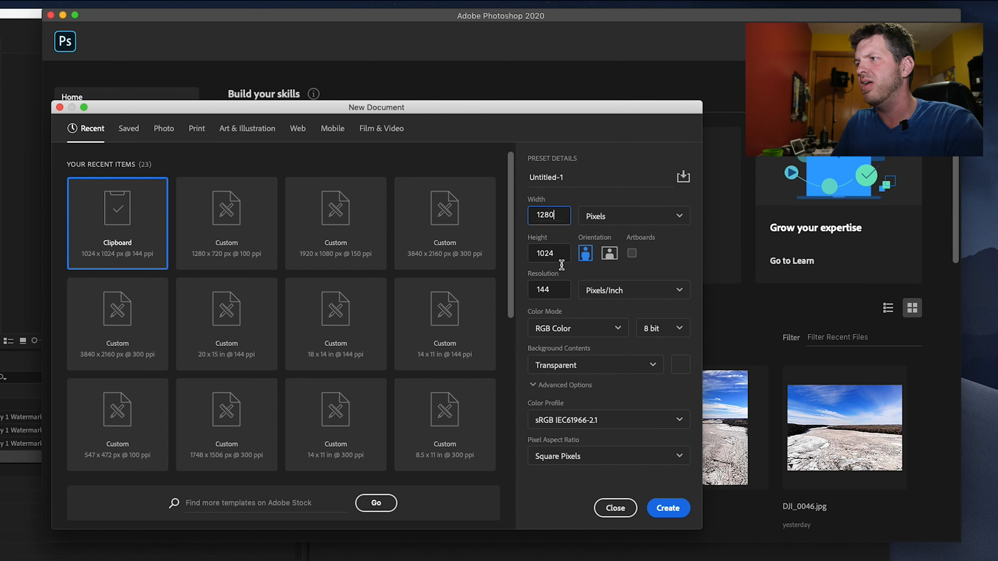
pyautogui.click(558, 250)
pyautogui.write('720')
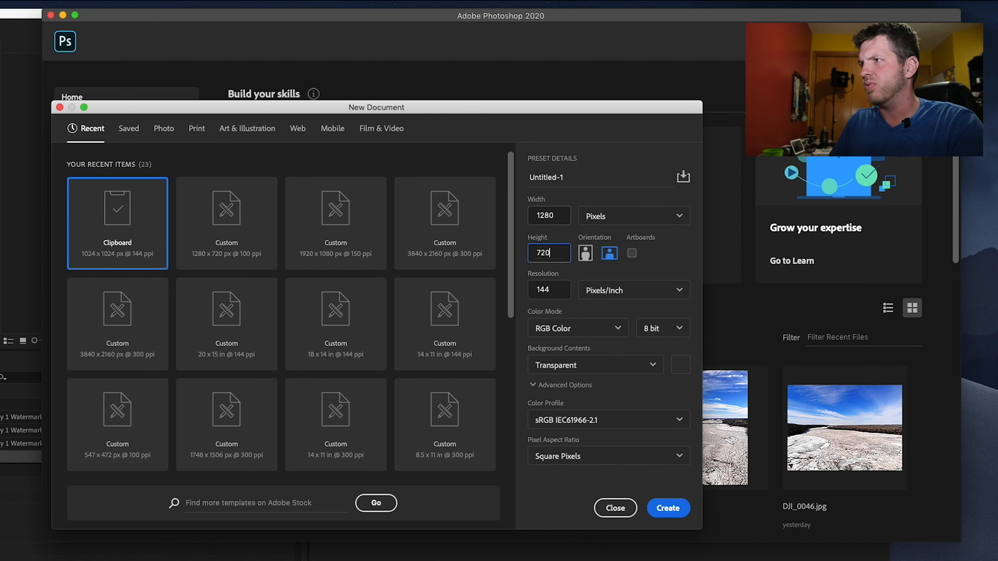
pyautogui.click(542, 285)
pyautogui.write('100')
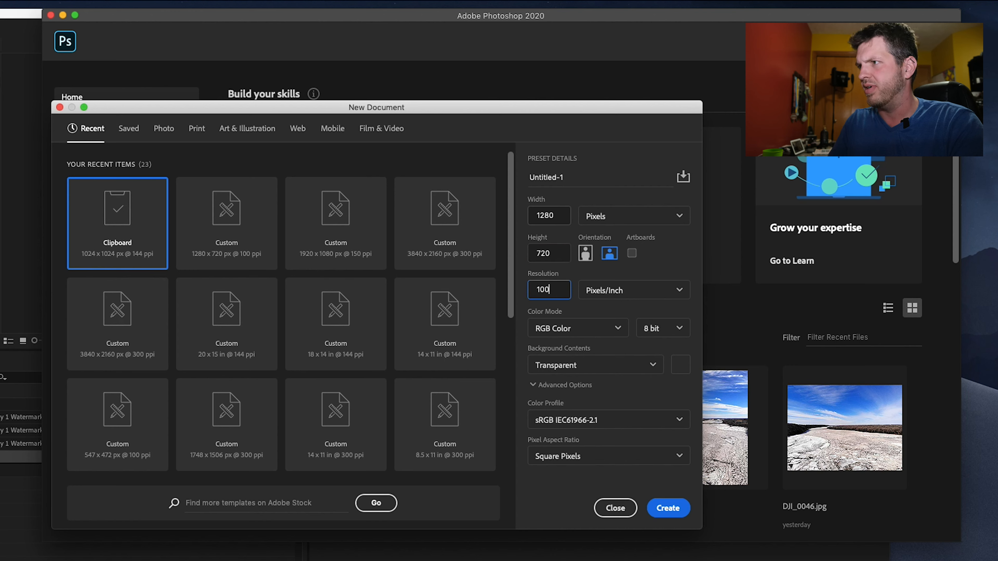
pyautogui.click(666, 509)
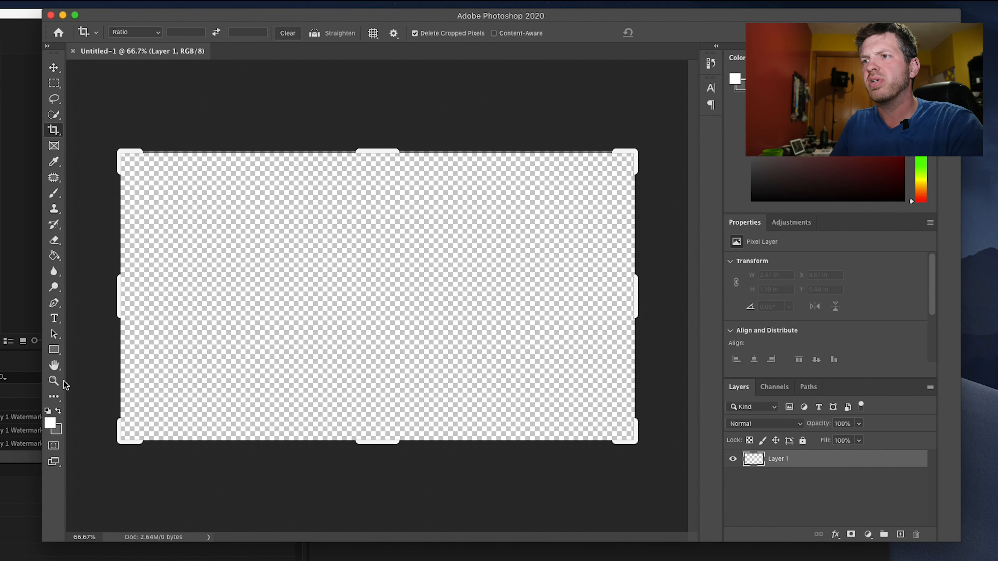
# - Fill the layer with white using the Paint Bucket, and lock and unlock its transparent pixels
pyautogui.click(56, 255)
pyautogui.click(302, 274)
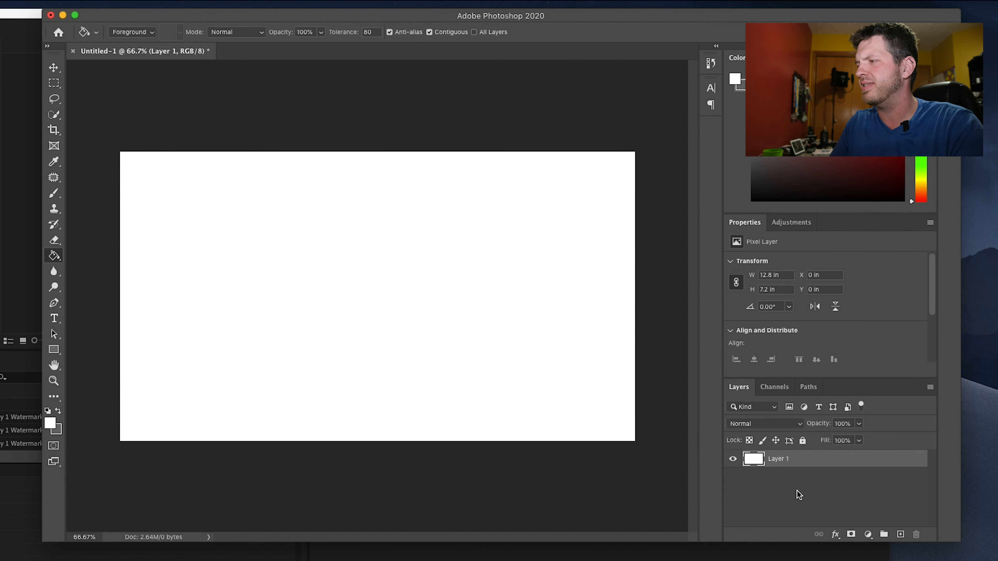
pyautogui.click(749, 440)
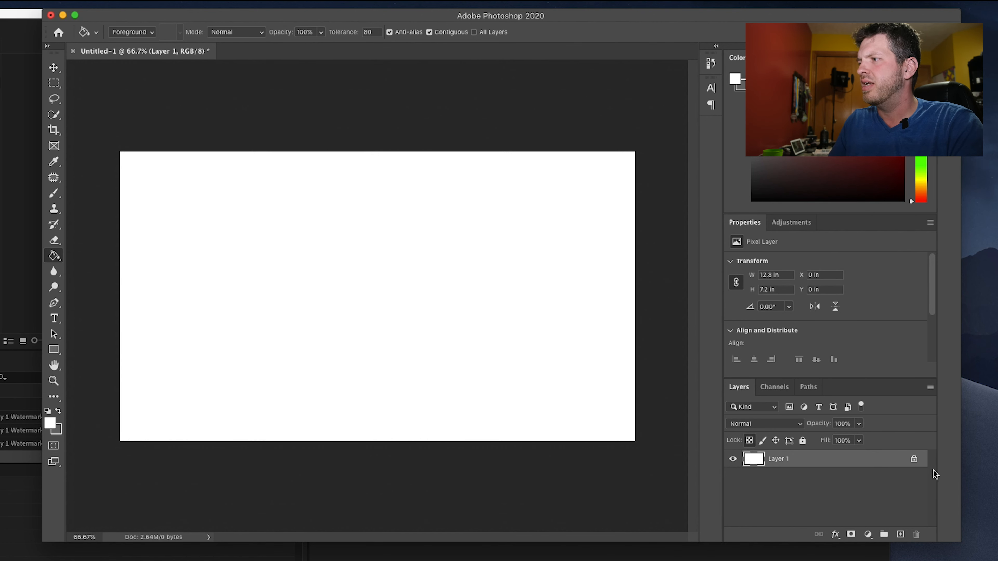
pyautogui.click(914, 460)
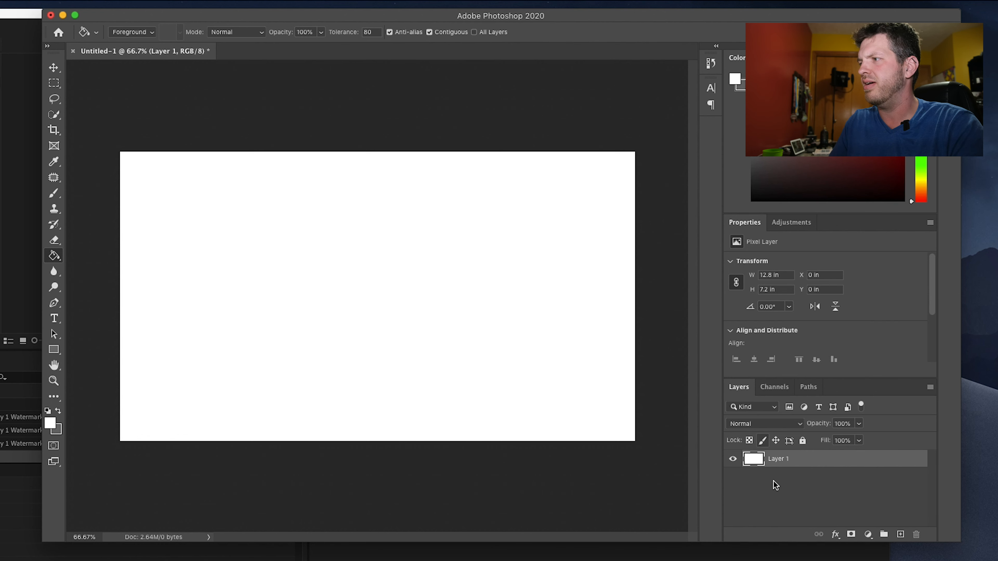
# - Add a new empty layer and delete the white-filled layer so the canvas is transparent
pyautogui.click(901, 535)
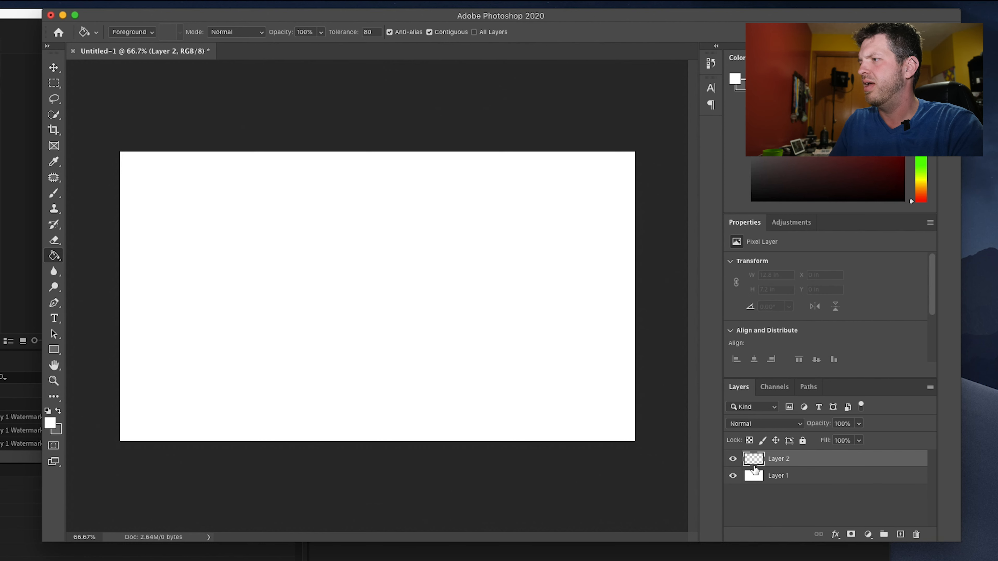
pyautogui.click(793, 479)
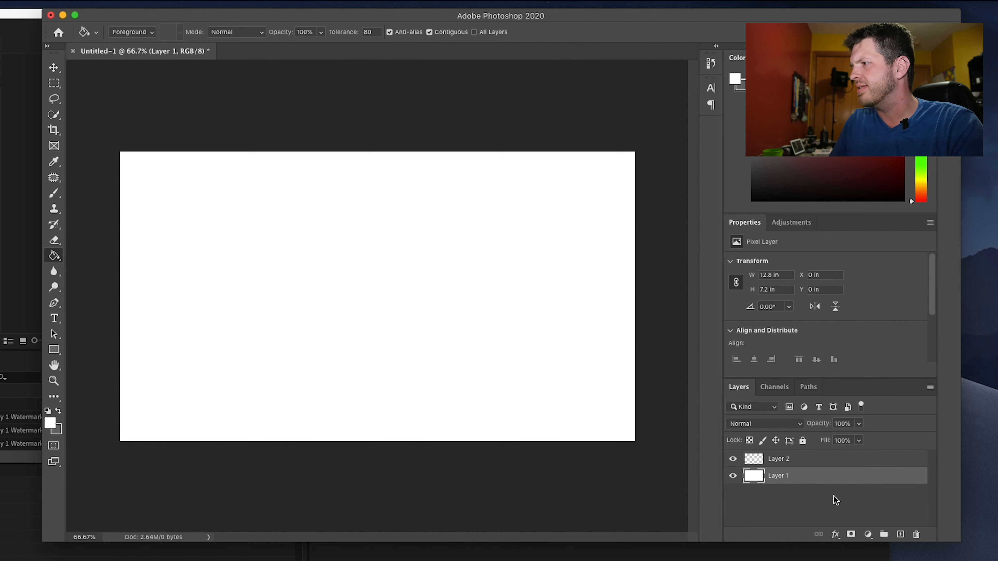
pyautogui.click(916, 534)
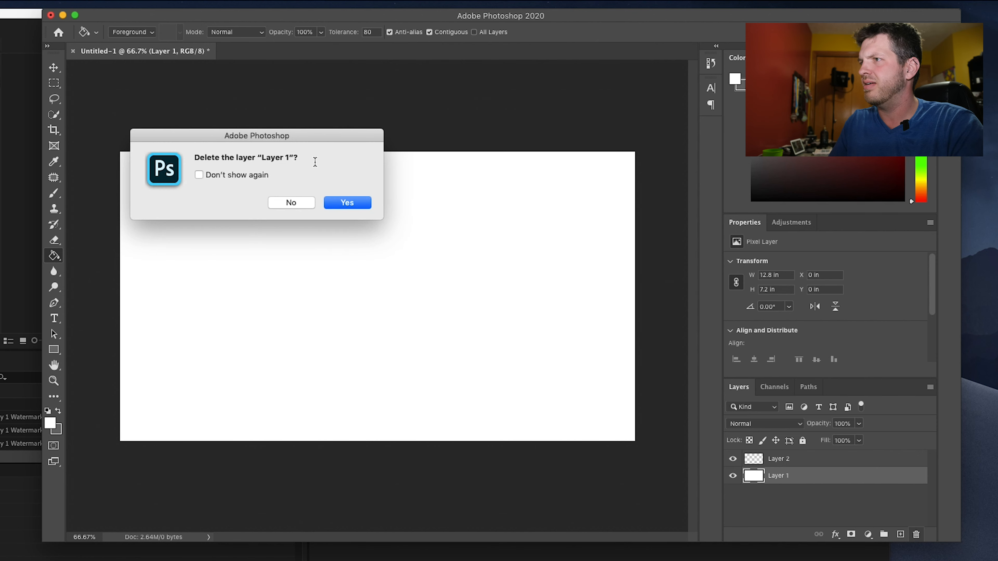
pyautogui.click(351, 203)
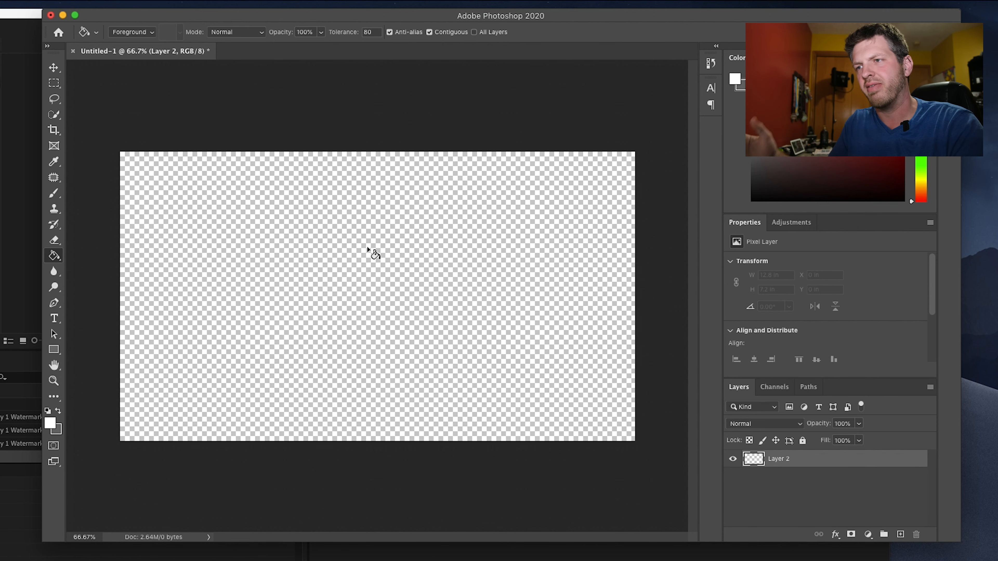
# - Add the text PROXY in gray 6b6b6b, Aller Bold 40 pt, and move it near the lower-right corner of the canvas
pyautogui.click(55, 319)
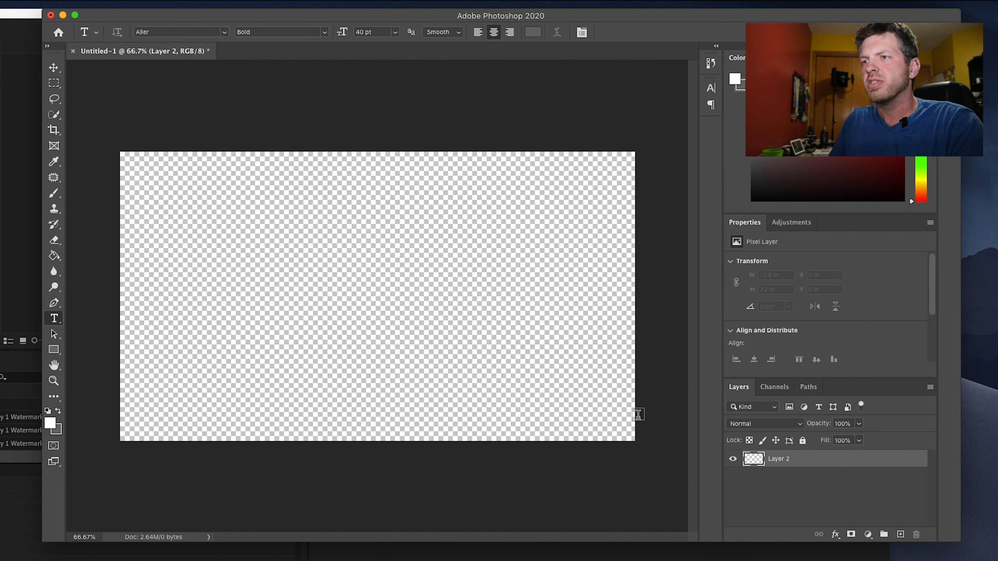
pyautogui.click(533, 32)
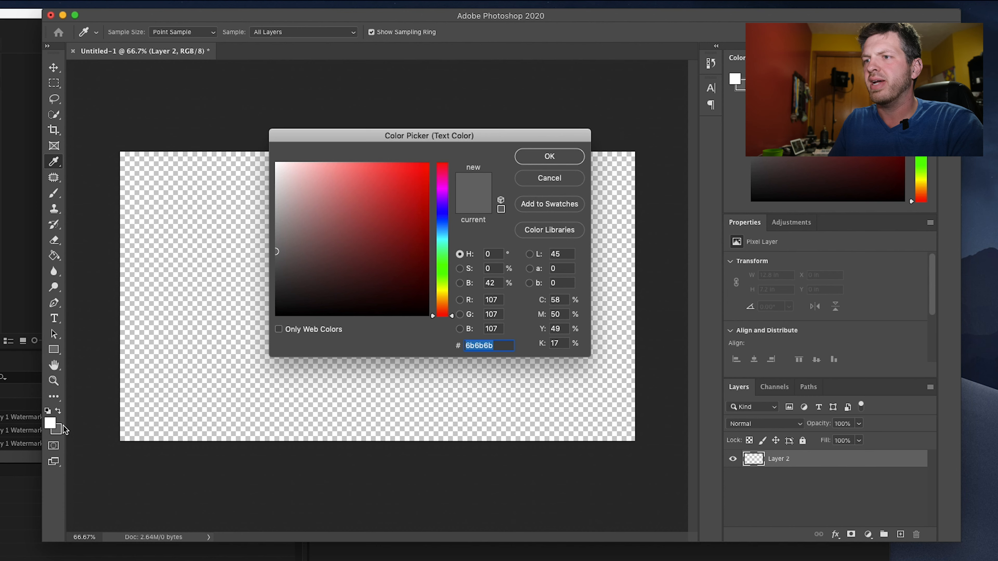
pyautogui.click(563, 160)
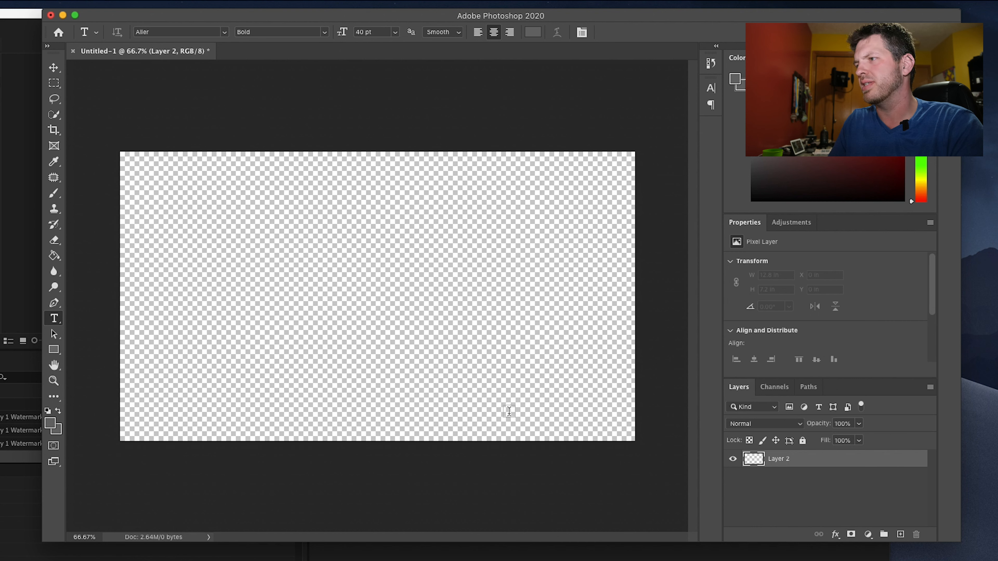
pyautogui.click(522, 406)
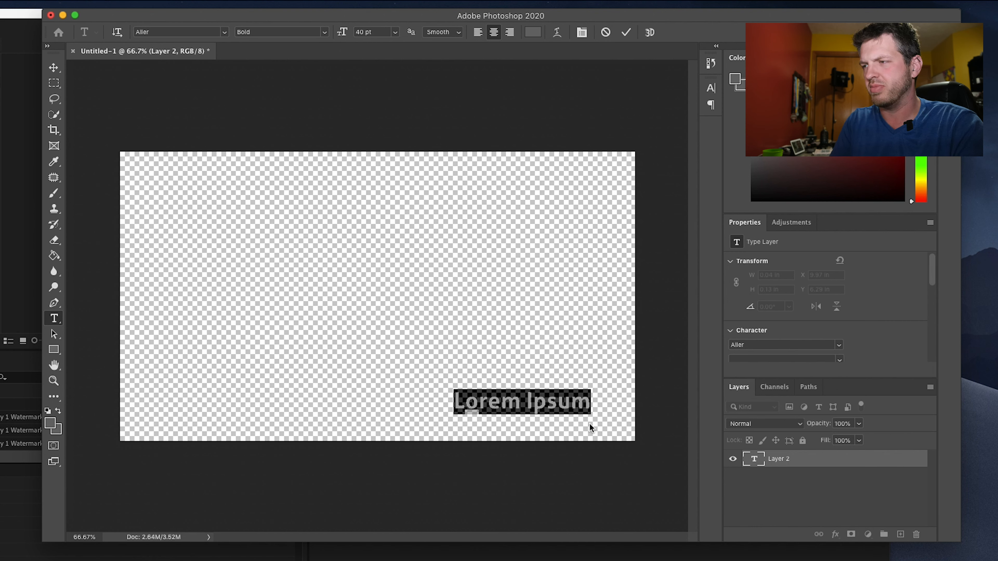
pyautogui.write('PROXY')
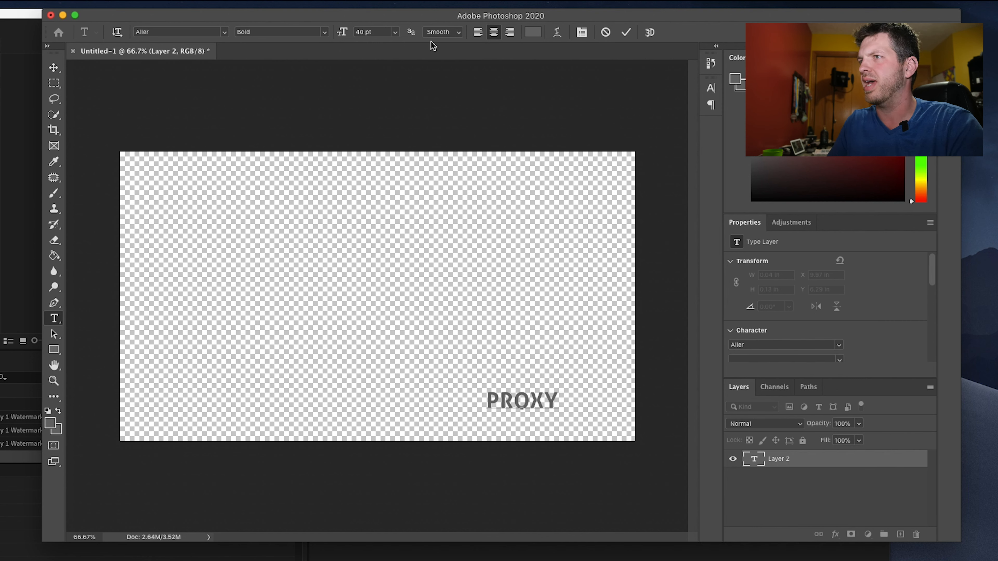
pyautogui.click(54, 68)
pyautogui.moveTo(540, 407); pyautogui.dragTo(583, 411)
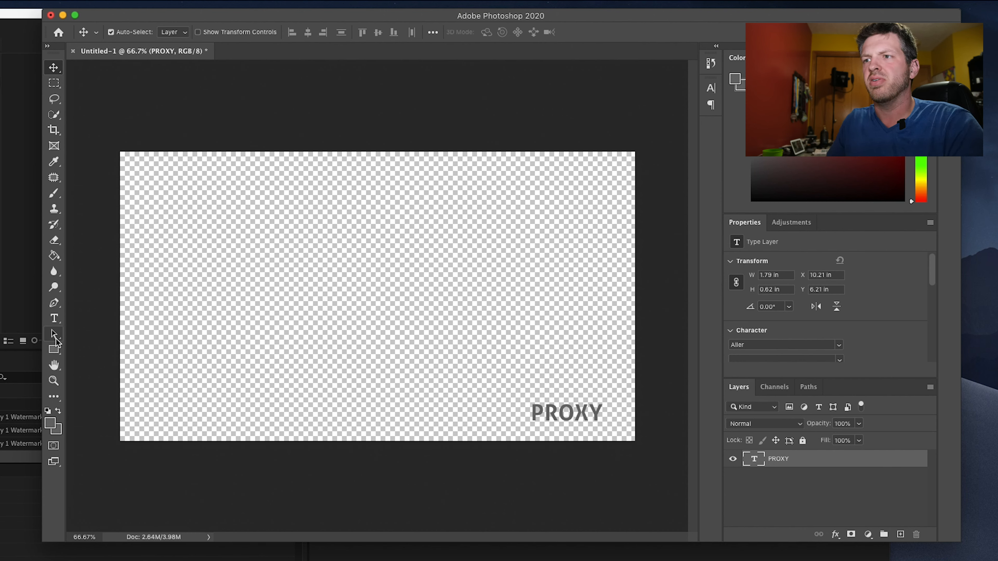
# - Draw an unfilled rectangle with an 18 px stroke, about 234 by 100 px, around PROXY and move it to centre the text inside
pyautogui.click(56, 349)
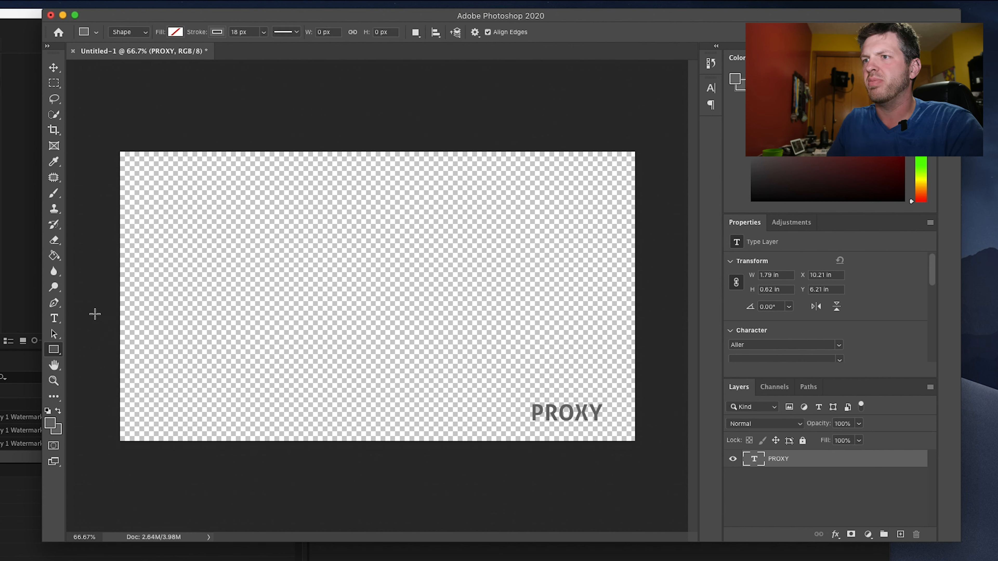
pyautogui.click(175, 33)
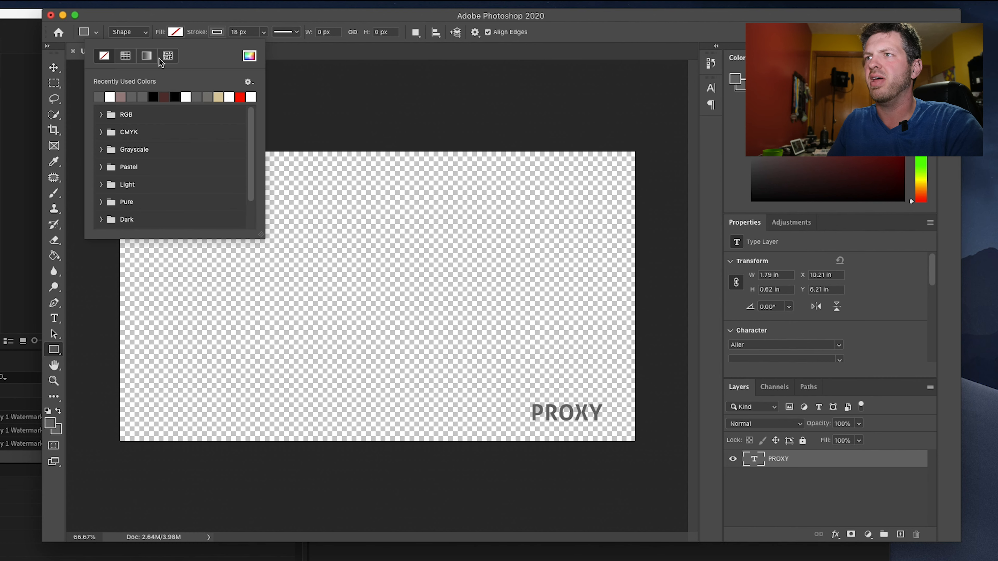
pyautogui.click(219, 32)
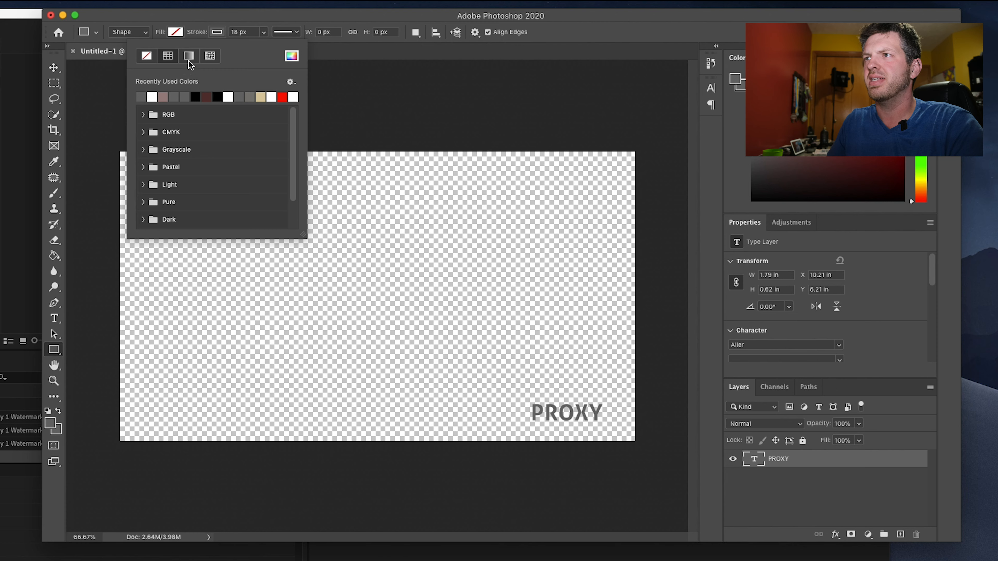
pyautogui.click(209, 16)
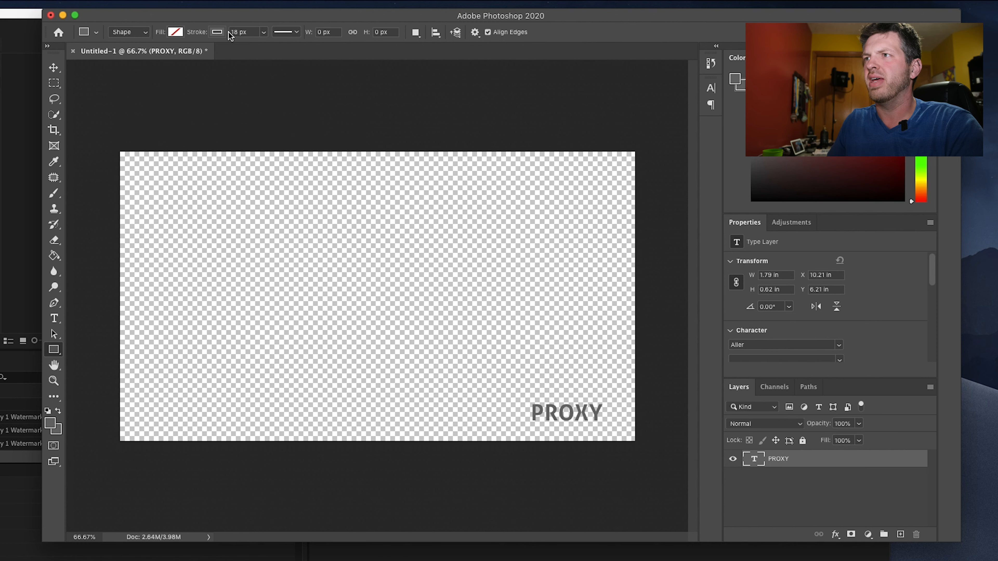
pyautogui.moveTo(519, 391); pyautogui.dragTo(613, 431)
pyautogui.press('v')
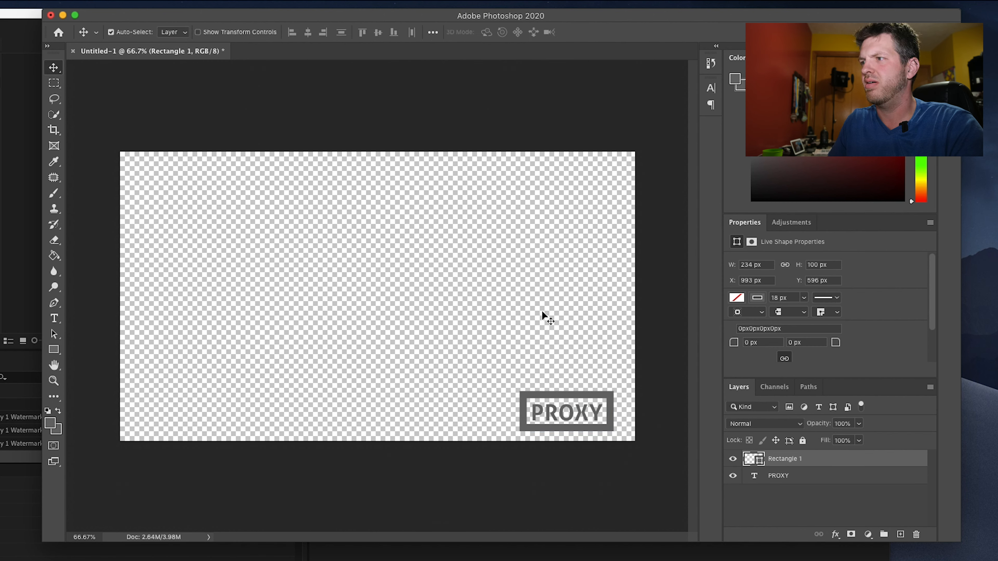
pyautogui.click(588, 396)
pyautogui.moveTo(589, 395); pyautogui.dragTo(587, 401)
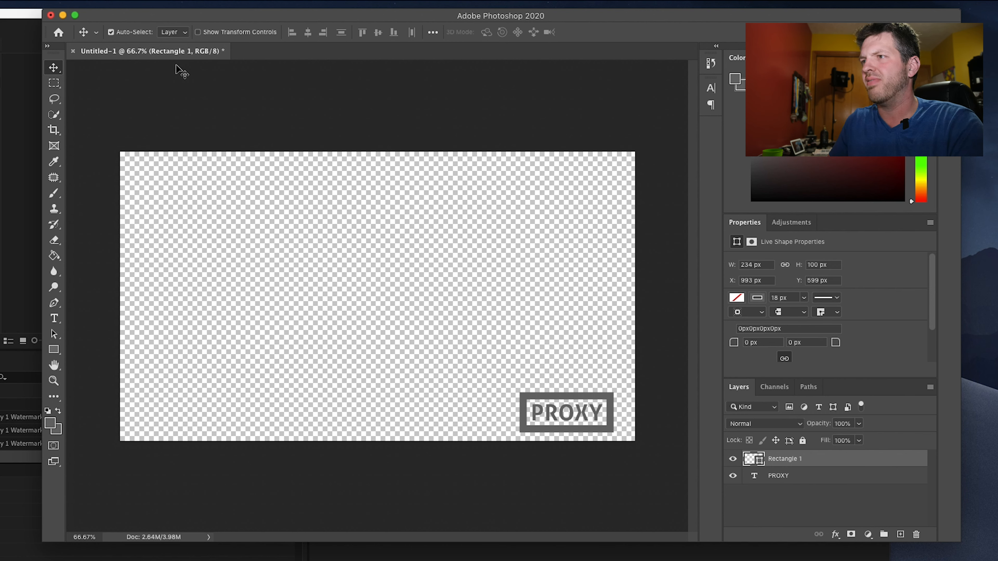
# - Crop the canvas tightly to the outer edges of the rectangle around PROXY, about 234 by 100 px
pyautogui.click(54, 131)
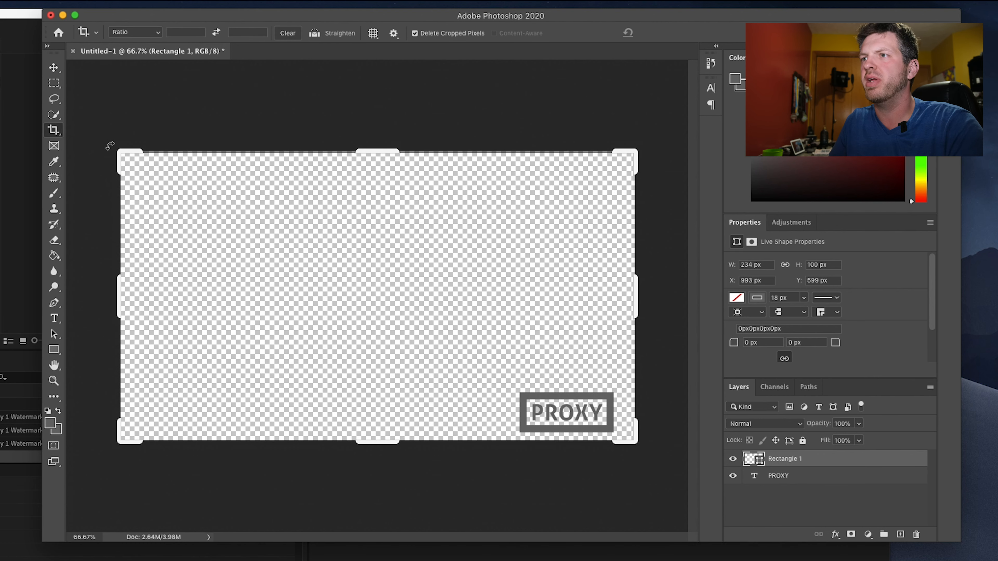
pyautogui.moveTo(120, 152); pyautogui.dragTo(305, 265)
pyautogui.click(158, 36)
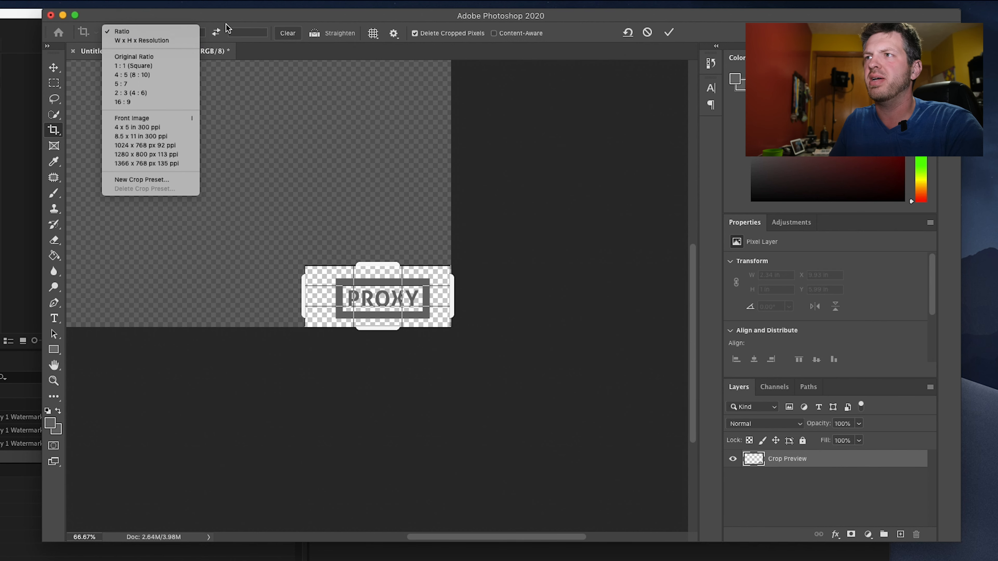
pyautogui.click(157, 33)
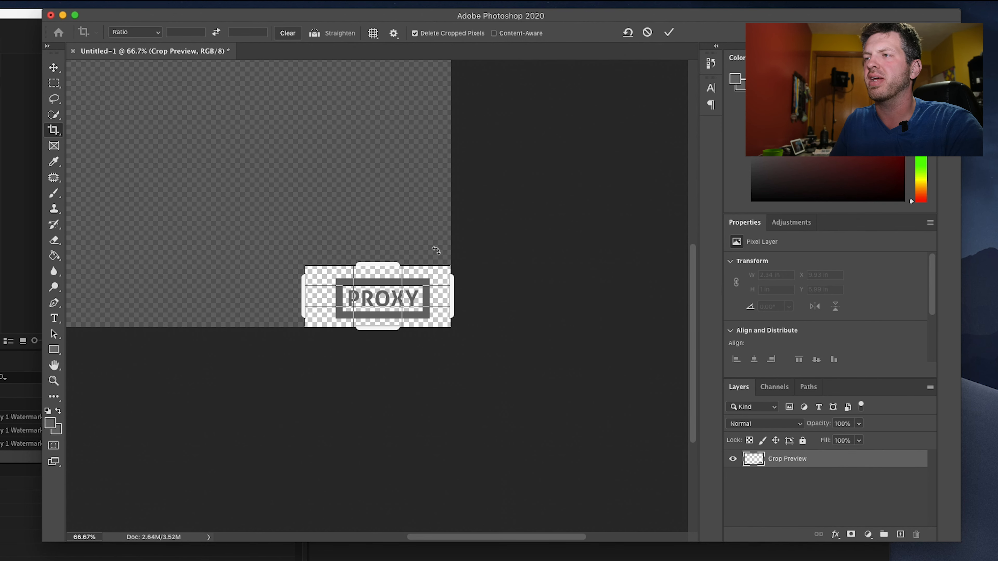
pyautogui.moveTo(301, 292); pyautogui.dragTo(319, 292)
pyautogui.moveTo(368, 269)
pyautogui.mouseDown()
pyautogui.moveTo(368, 261)
pyautogui.moveTo(368, 272)
pyautogui.mouseUp()
pyautogui.moveTo(435, 294); pyautogui.dragTo(427, 294)
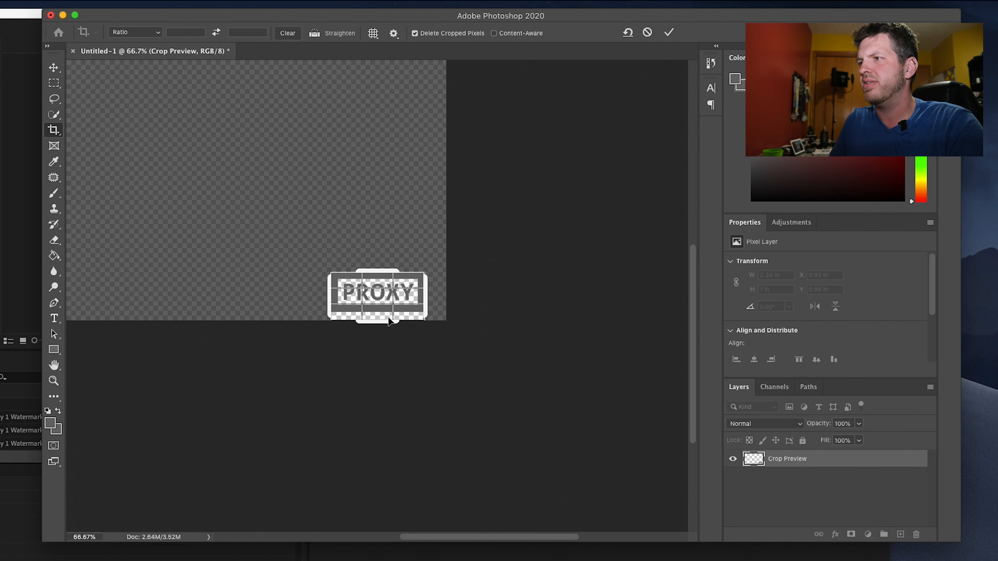
pyautogui.moveTo(385, 324); pyautogui.dragTo(389, 322)
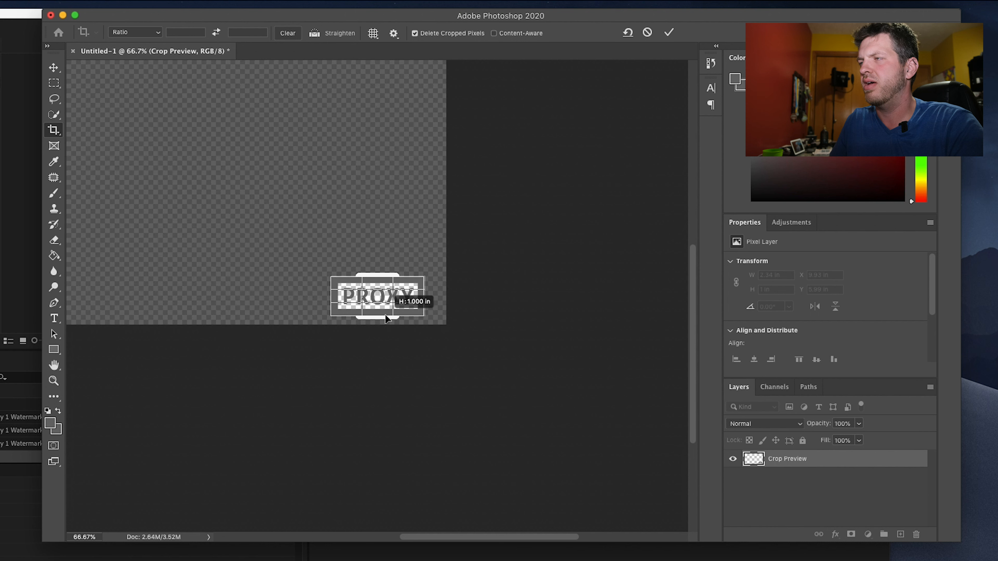
pyautogui.click(668, 33)
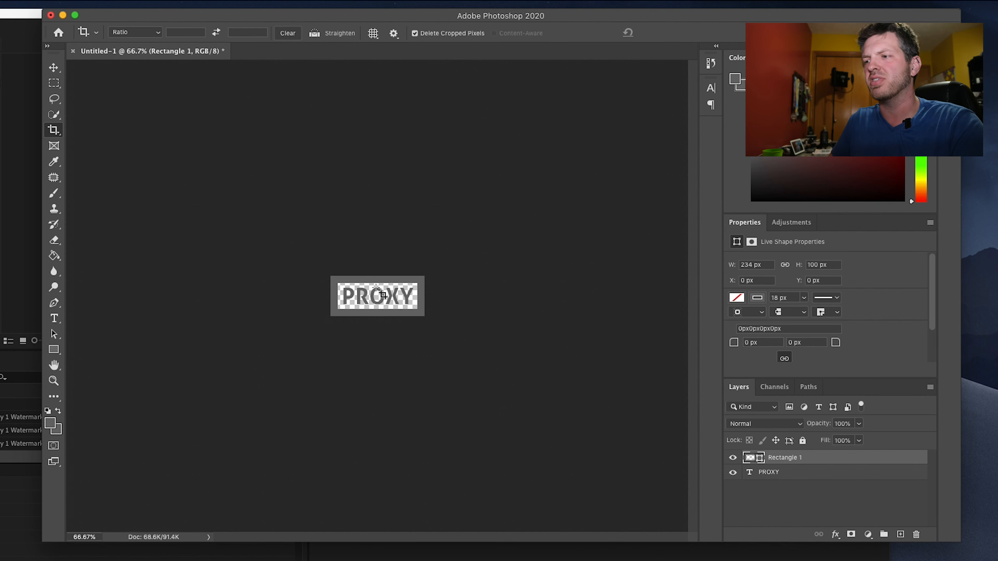
# - Switch to Premiere Pro to examine the PROXY watermark on the footage in the Program monitor, and return to Photoshop
pyautogui.click(360, 560)
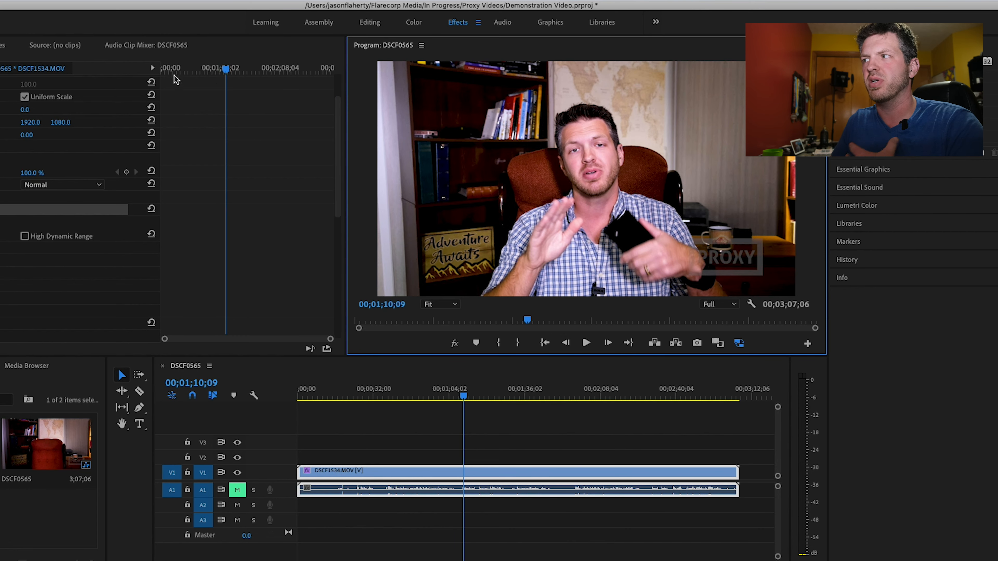
pyautogui.press('space')
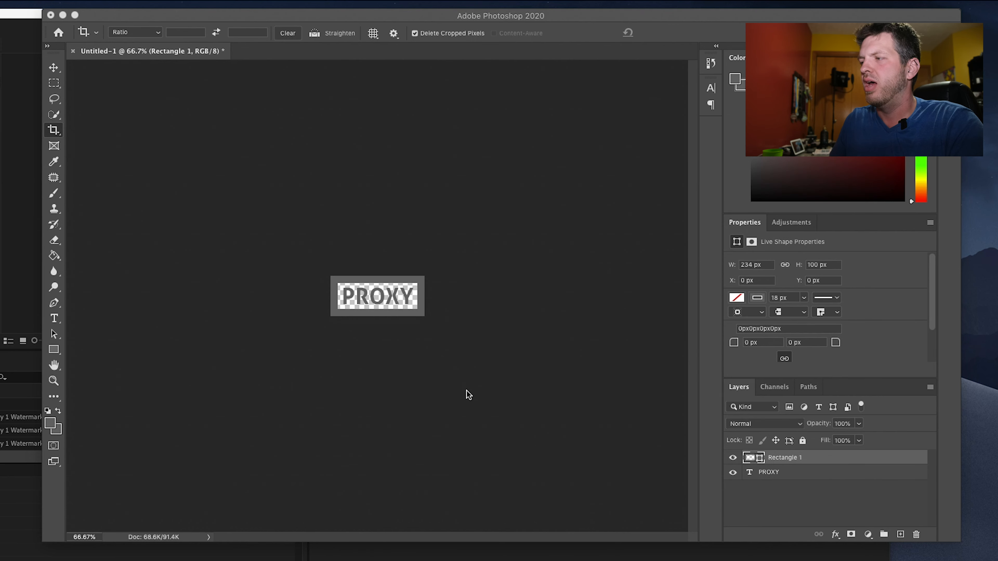
# - Merge the PROXY text and rectangle layers into one layer and set its opacity to 20%
pyautogui.click(783, 473)
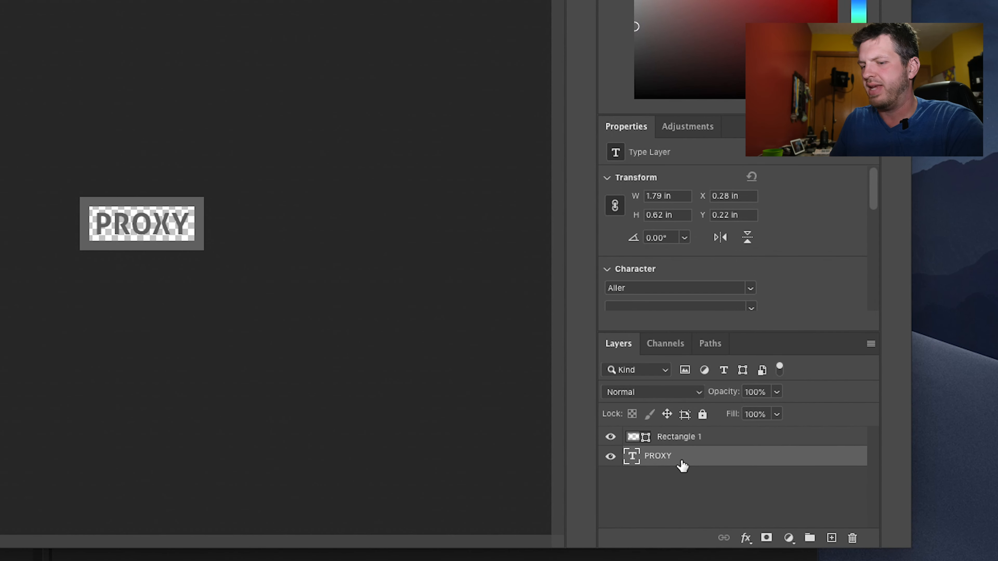
pyautogui.keyDown('shift'); pyautogui.click(714, 440); pyautogui.keyUp('shift')
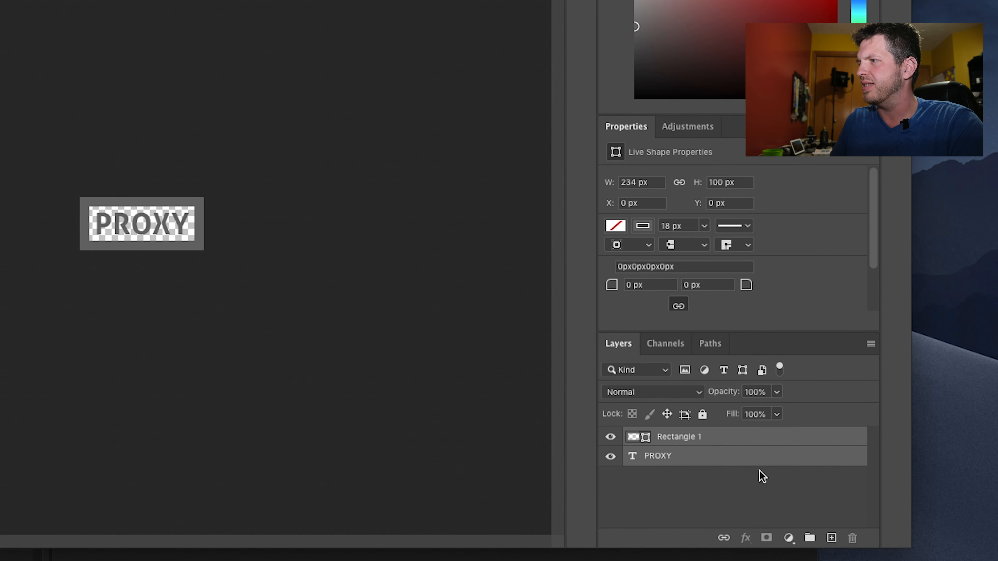
pyautogui.rightClick(725, 437)
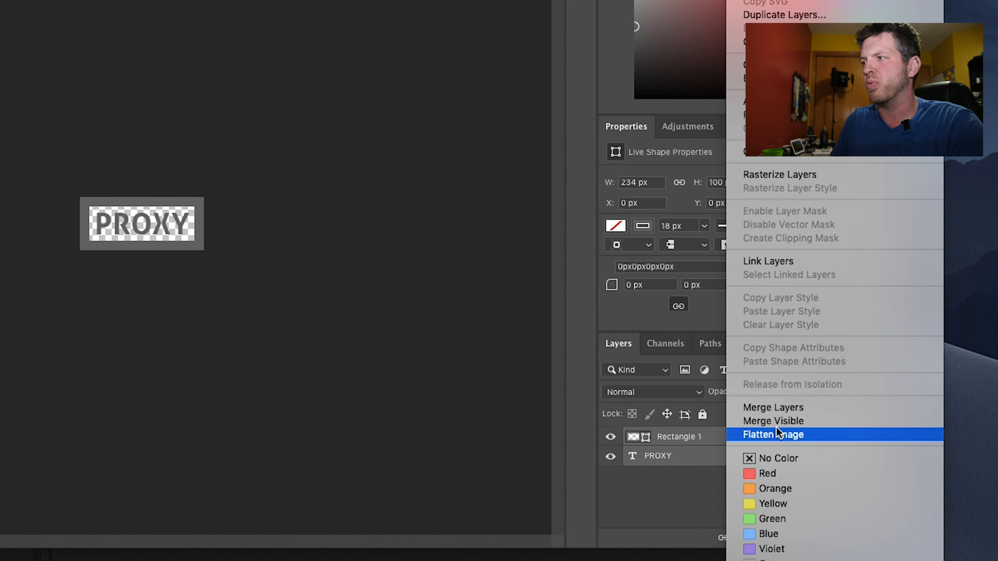
pyautogui.click(756, 411)
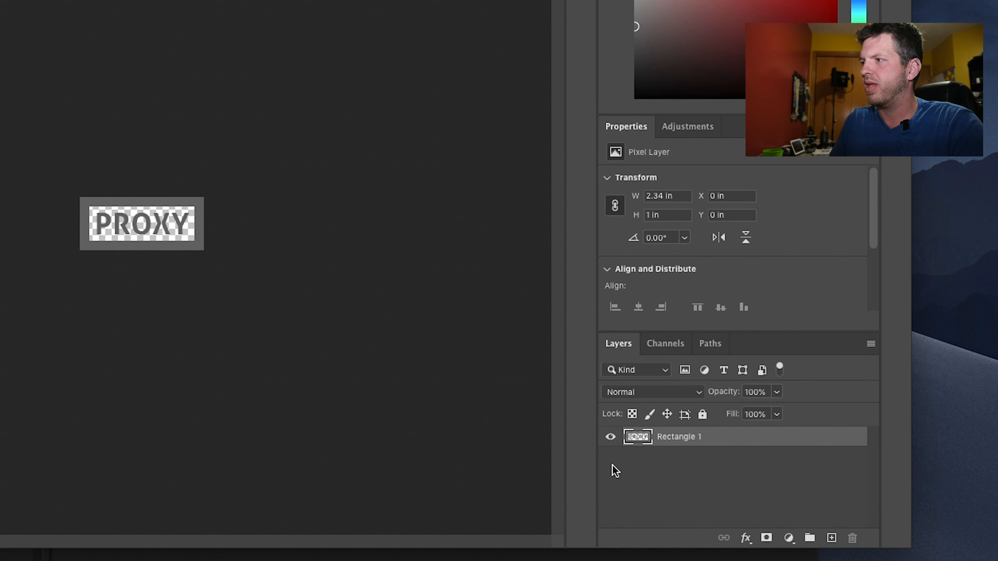
pyautogui.click(752, 392)
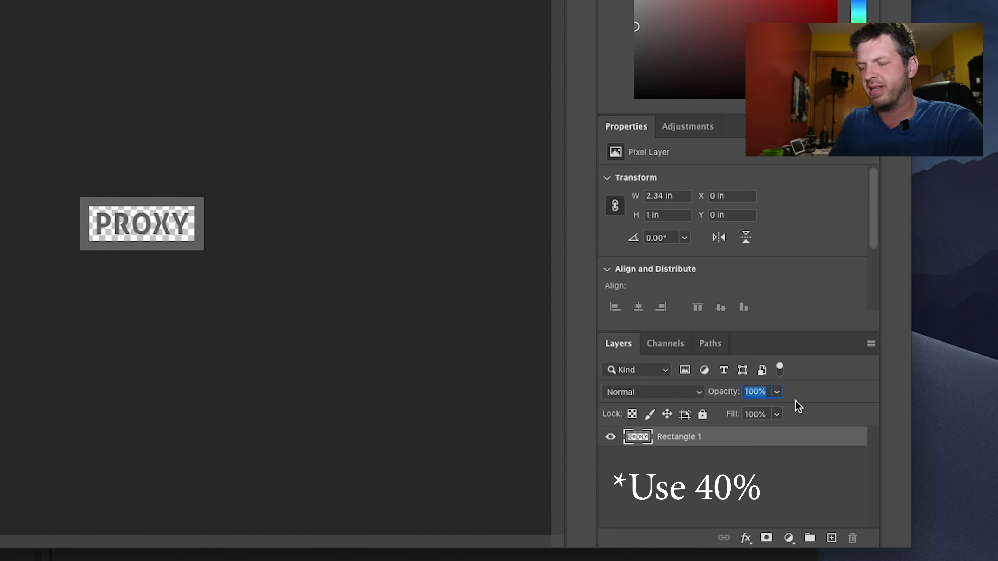
pyautogui.write('20')
pyautogui.click(774, 489)
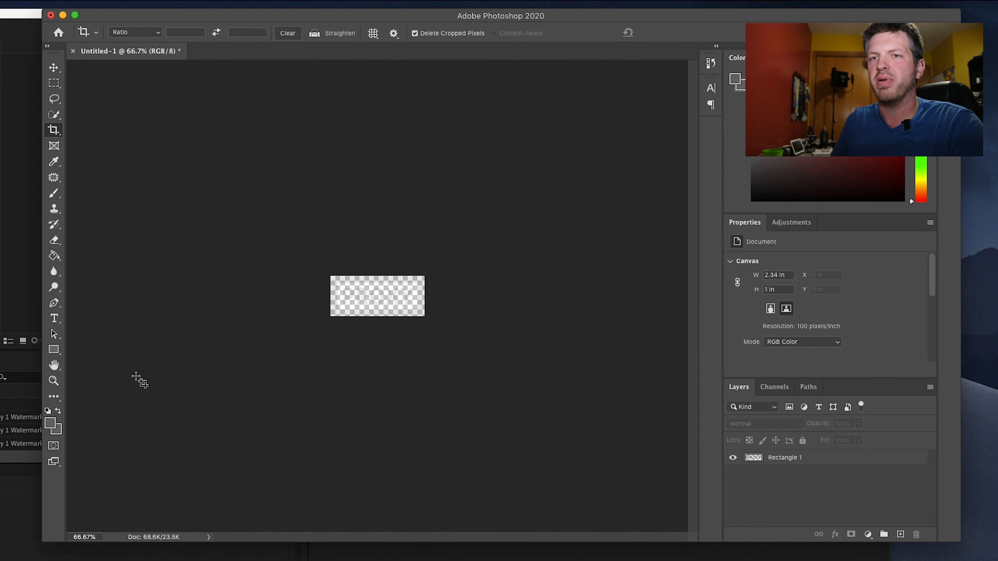
# - Add a new layer beneath the watermark and fill it with dark red 582828 to test how the watermark looks on a background
pyautogui.click(50, 423)
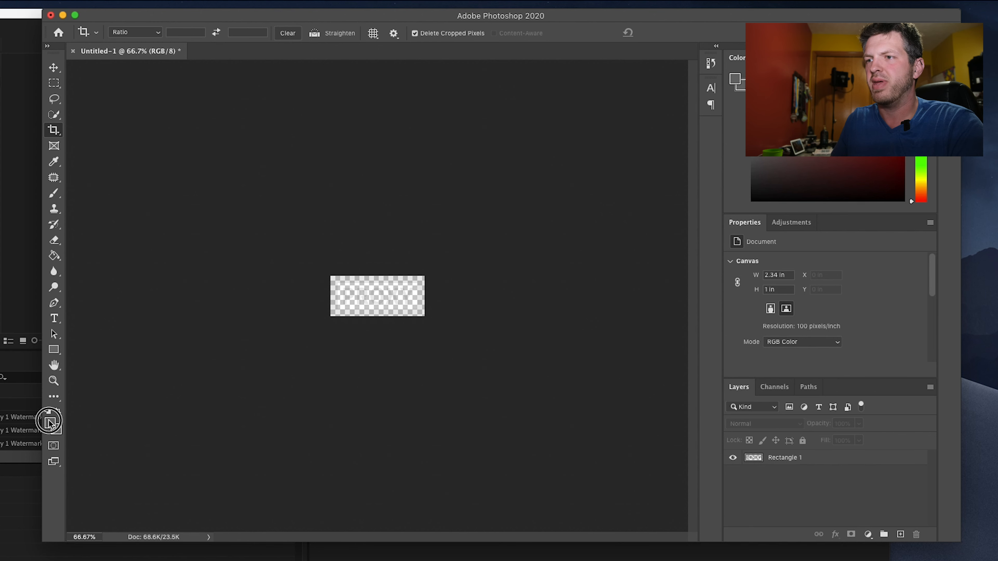
pyautogui.moveTo(318, 293); pyautogui.dragTo(378, 262)
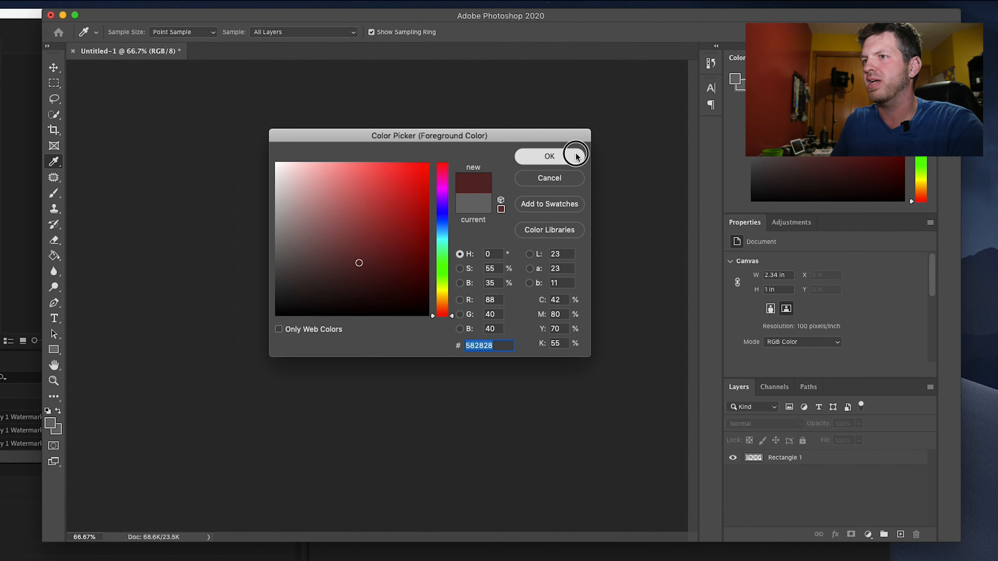
pyautogui.click(574, 154)
pyautogui.click(54, 255)
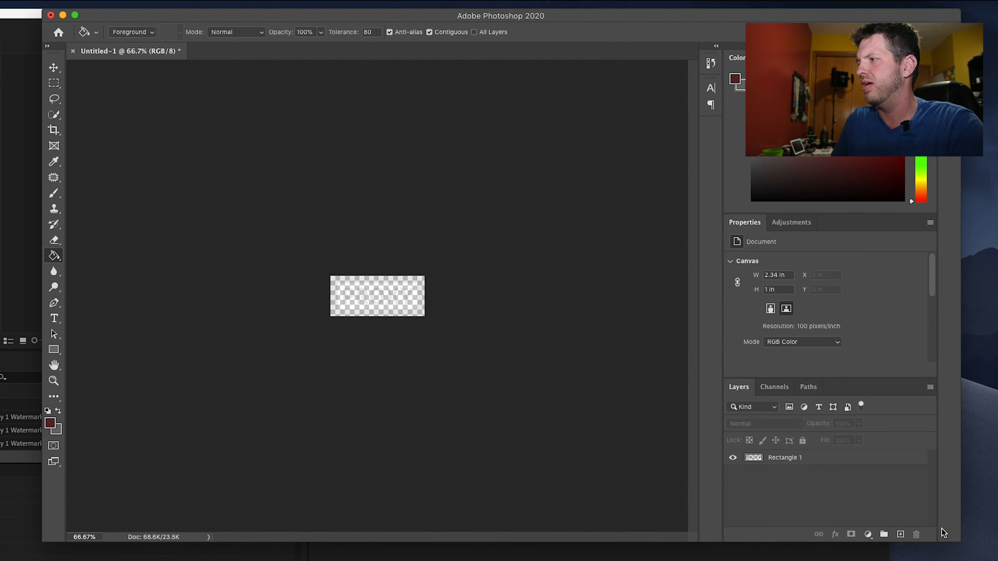
pyautogui.click(900, 534)
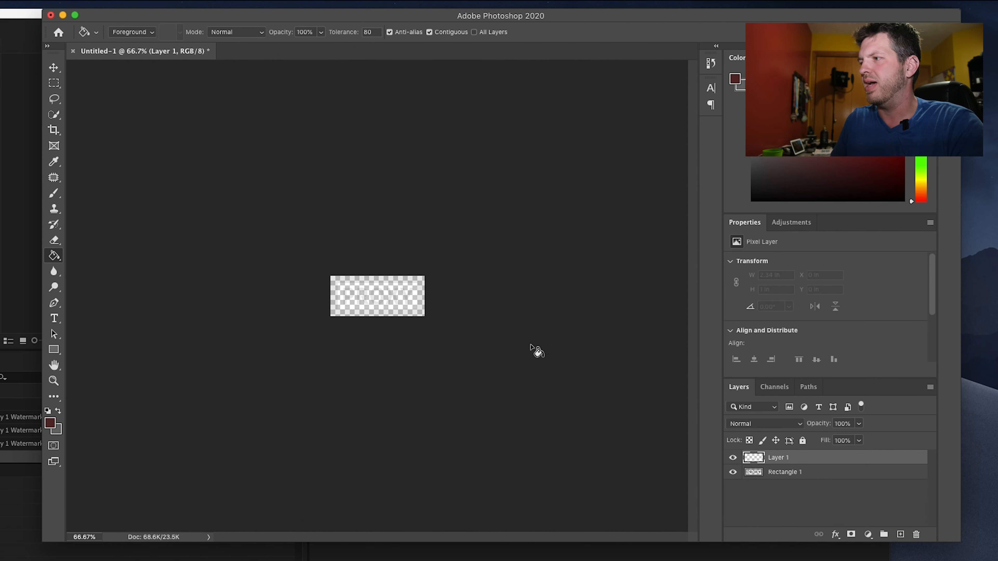
pyautogui.moveTo(817, 459); pyautogui.dragTo(806, 480)
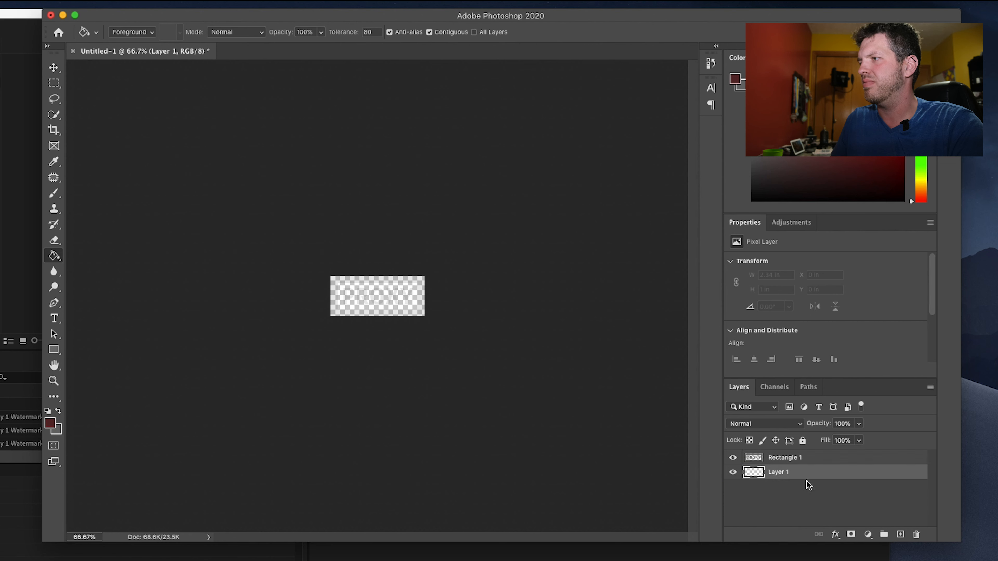
pyautogui.click(375, 296)
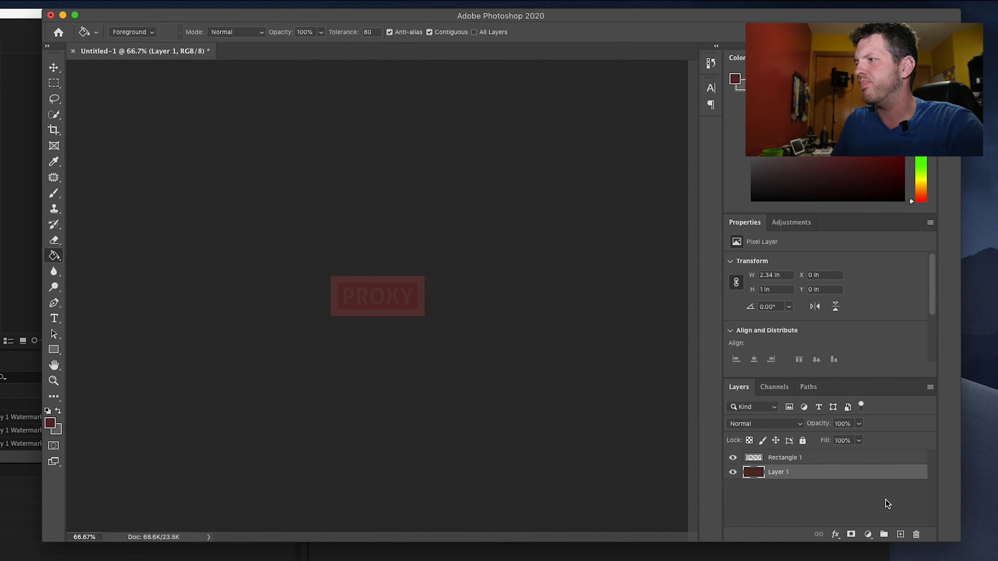
# - Undo the dark red fill, the layer reordering and the added layer
pyautogui.press('super+z')
pyautogui.press('super+z')
pyautogui.press('super+z')
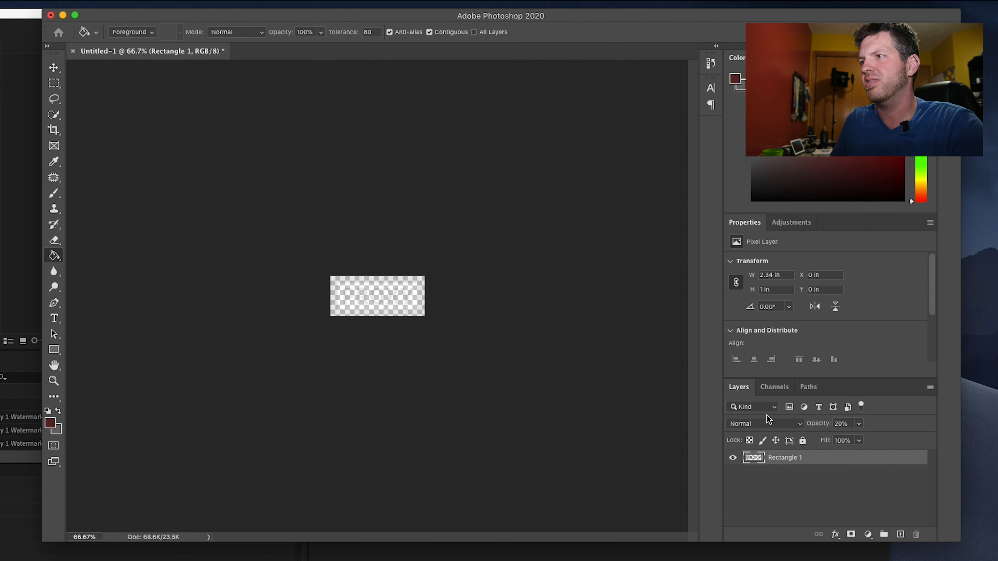
# - Save the watermark on the computer as a PNG copy named Proxy 2 in the Proxy Templates folder, using the smallest file size
pyautogui.press('super+s')
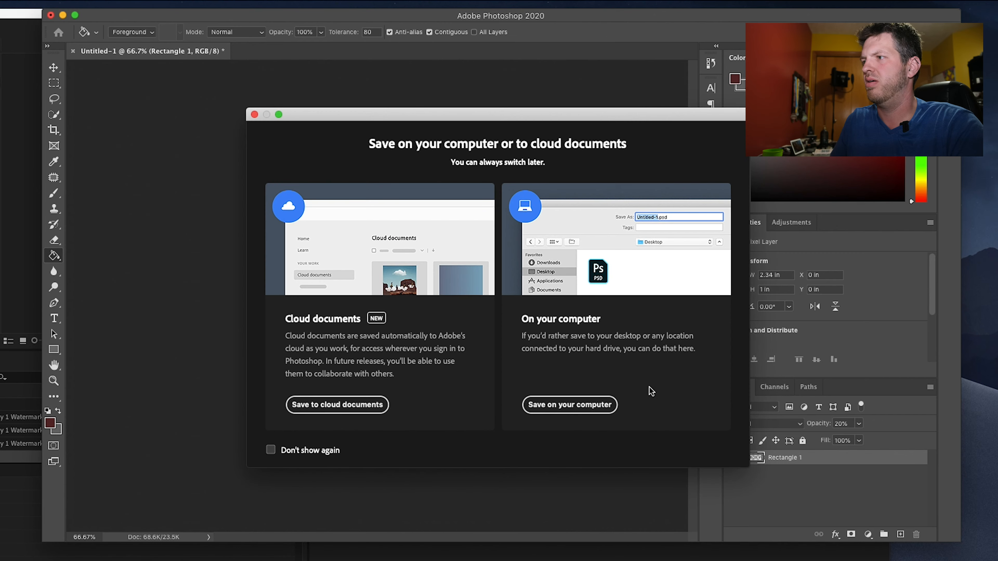
pyautogui.click(584, 402)
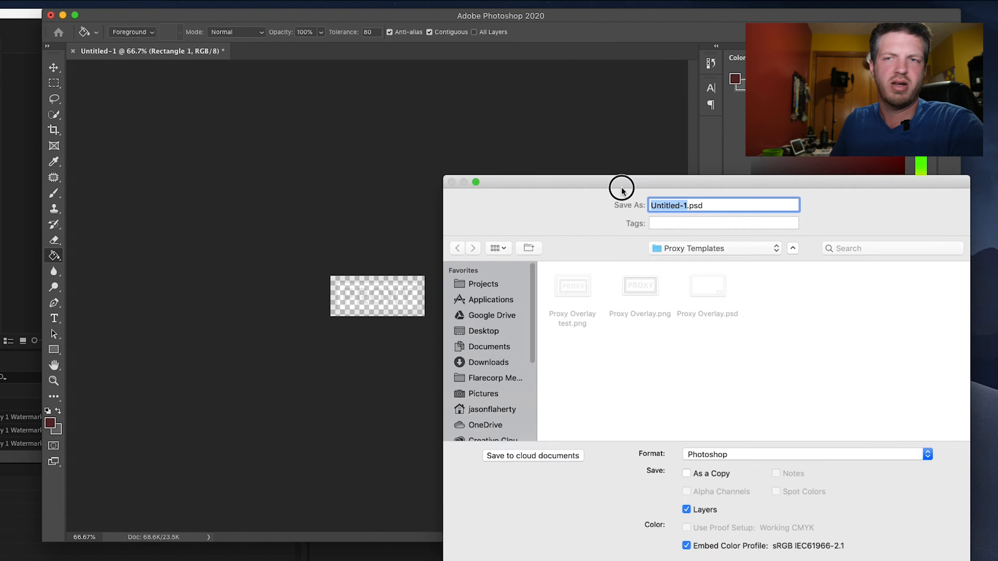
pyautogui.moveTo(619, 187); pyautogui.dragTo(307, 78)
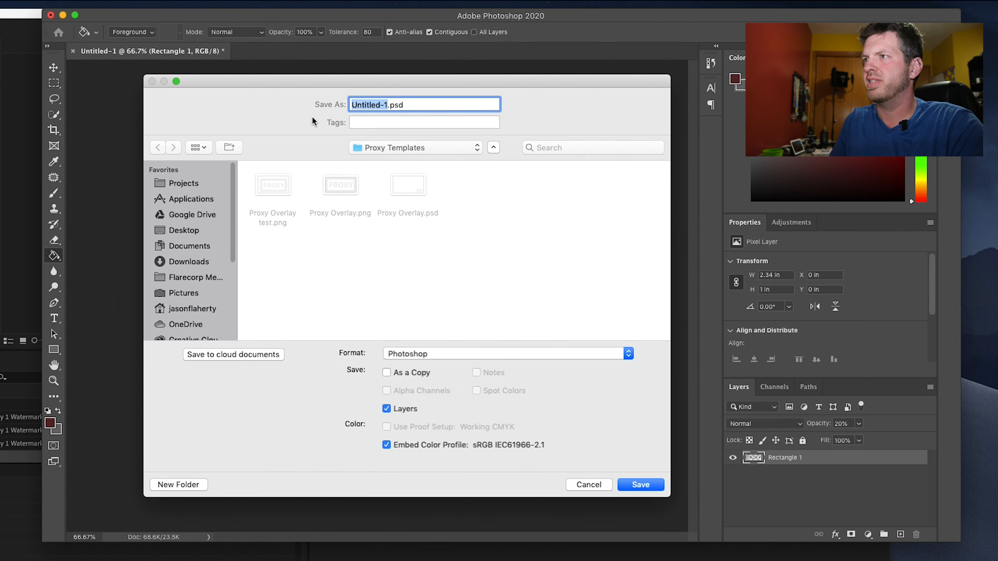
pyautogui.write('Proxy 2')
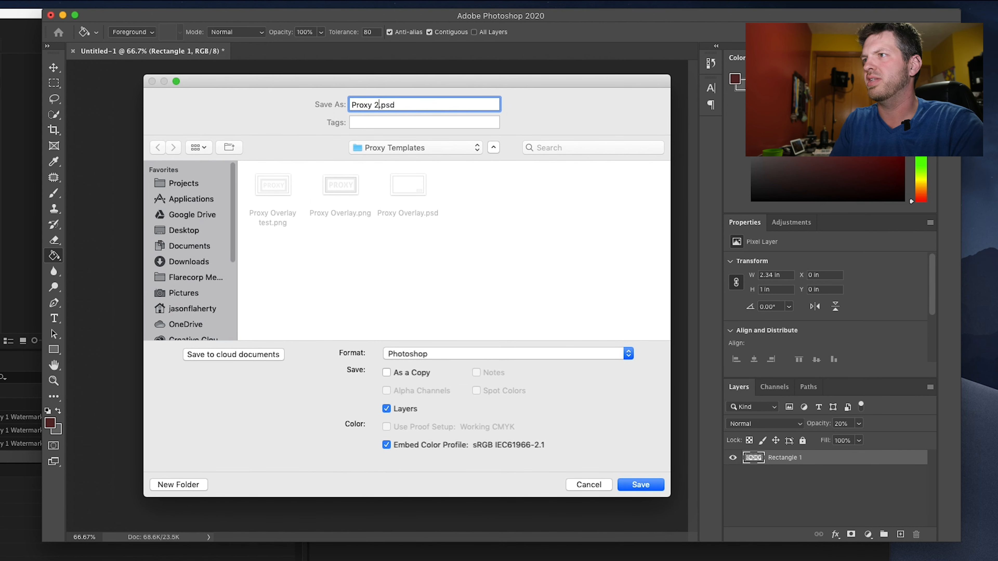
pyautogui.click(424, 353)
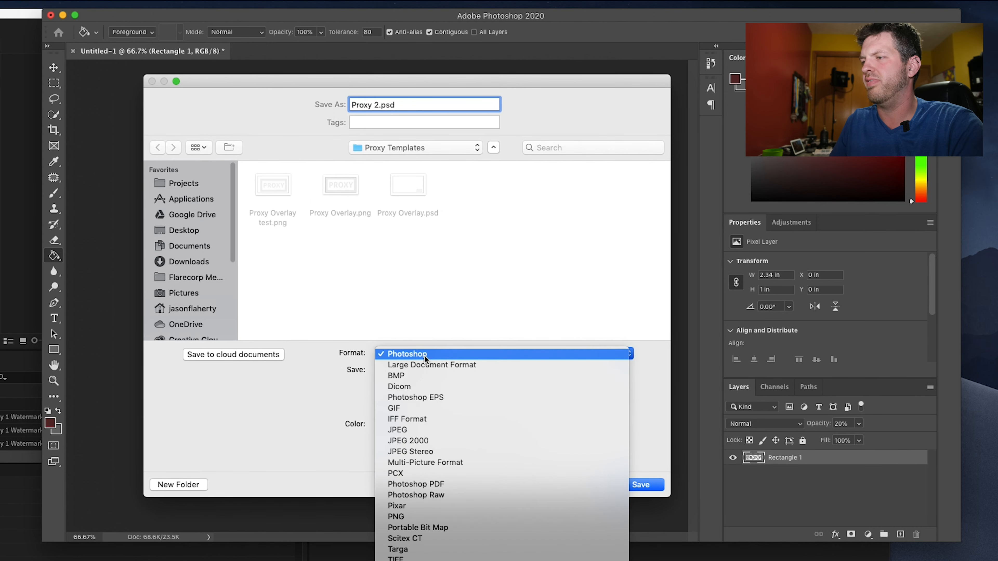
pyautogui.click(421, 517)
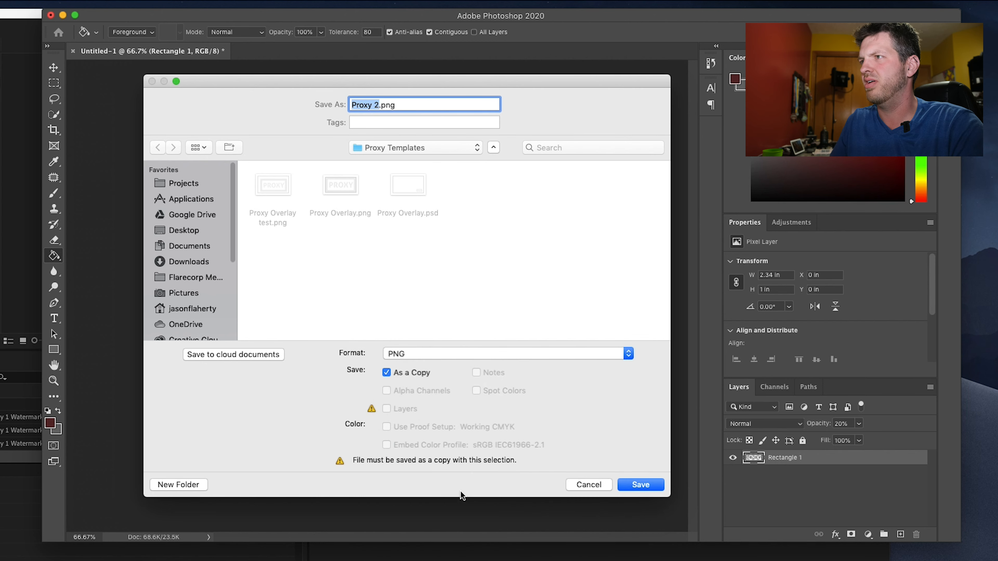
pyautogui.click(639, 485)
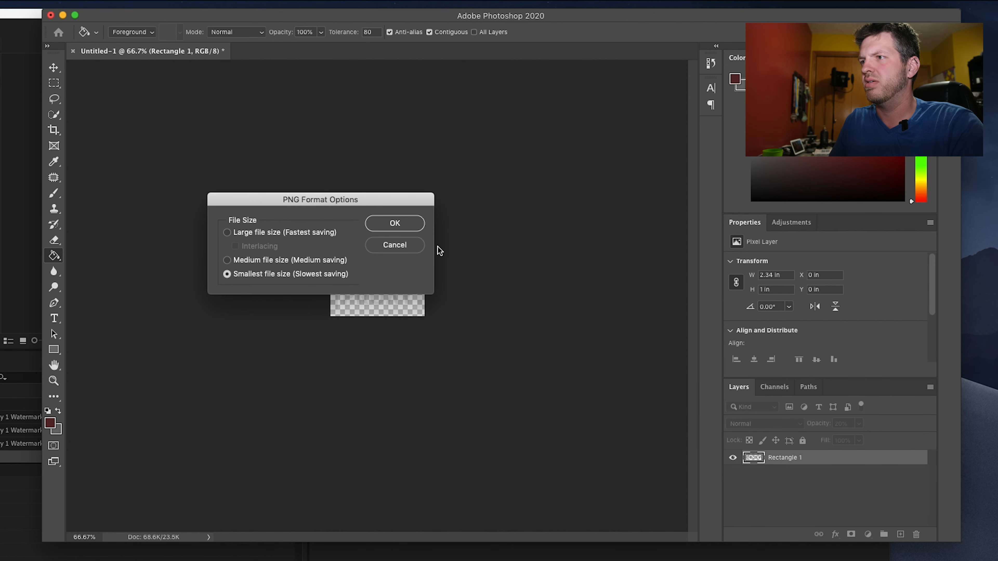
pyautogui.click(395, 223)
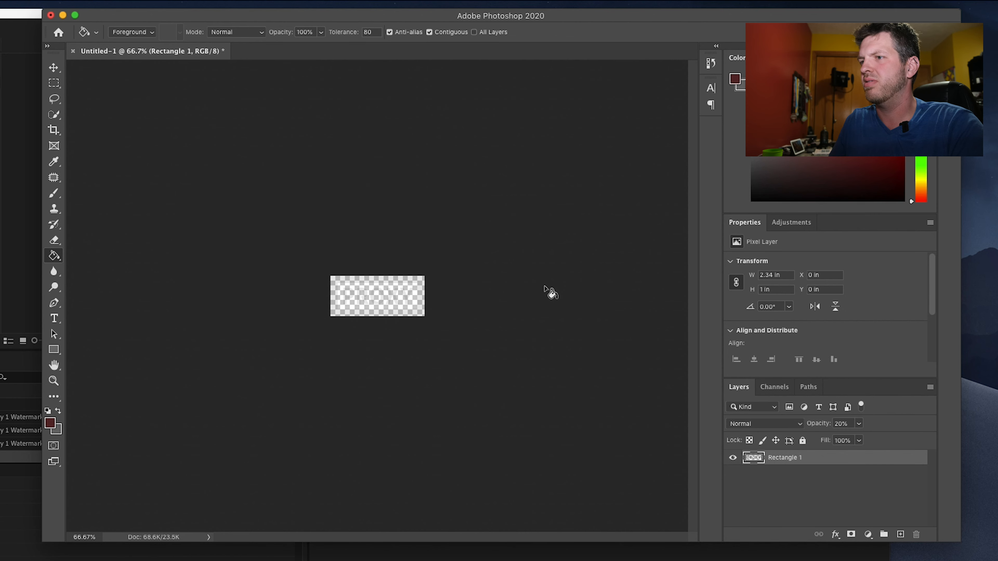
# - Switch to Media Encoder and apply Proxy 2.png from In Progress > Proxy Videos > Proxy Templates as the new preset's image overlay
pyautogui.click(62, 15)
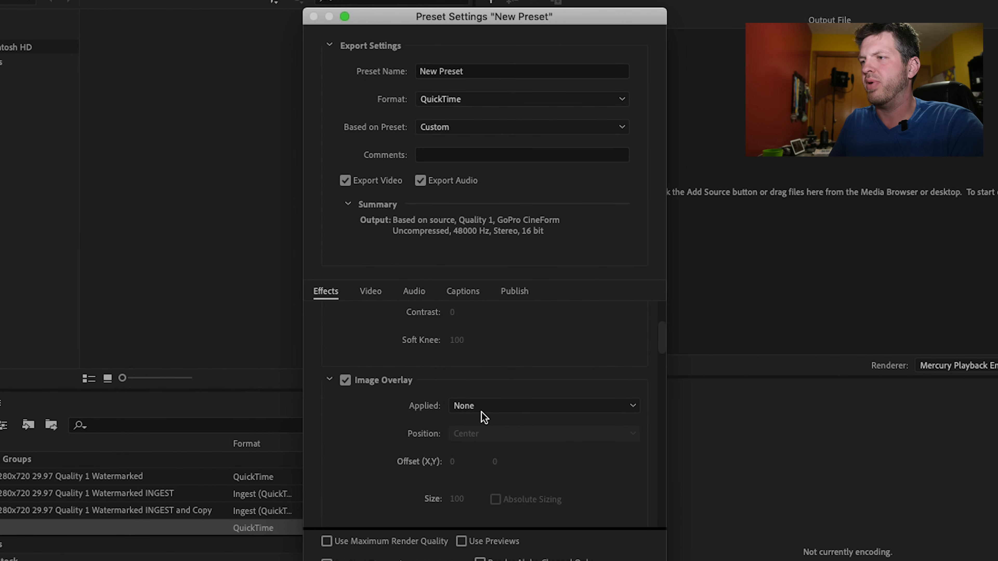
pyautogui.scroll(-8, 444, 417)
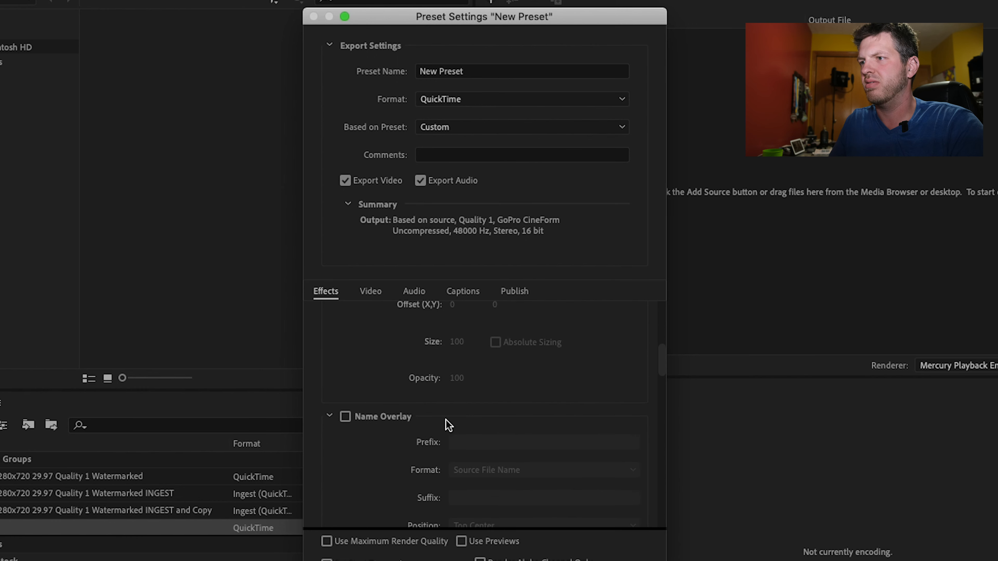
pyautogui.scroll(10, 452, 430)
pyautogui.click(507, 450)
pyautogui.click(508, 488)
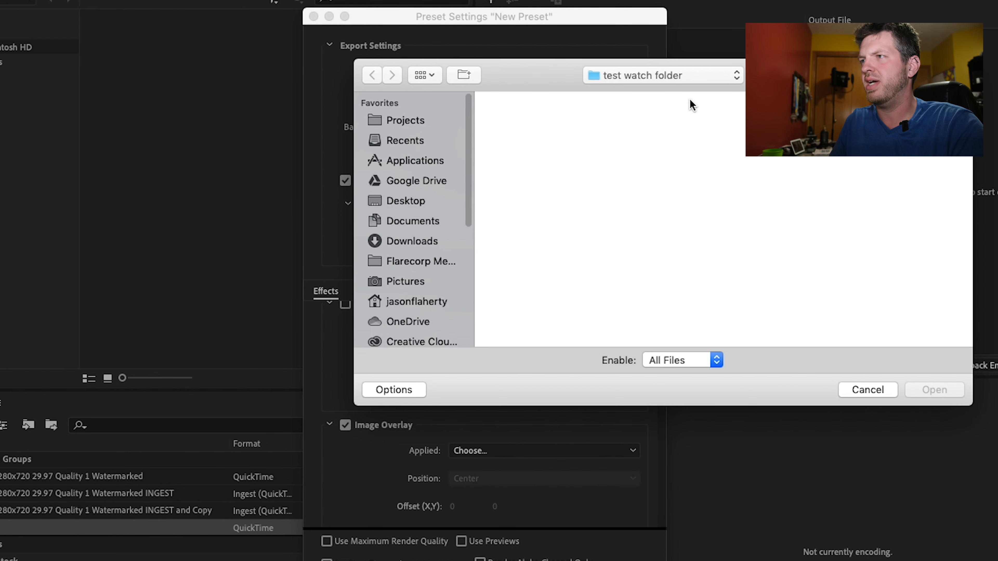
pyautogui.click(425, 259)
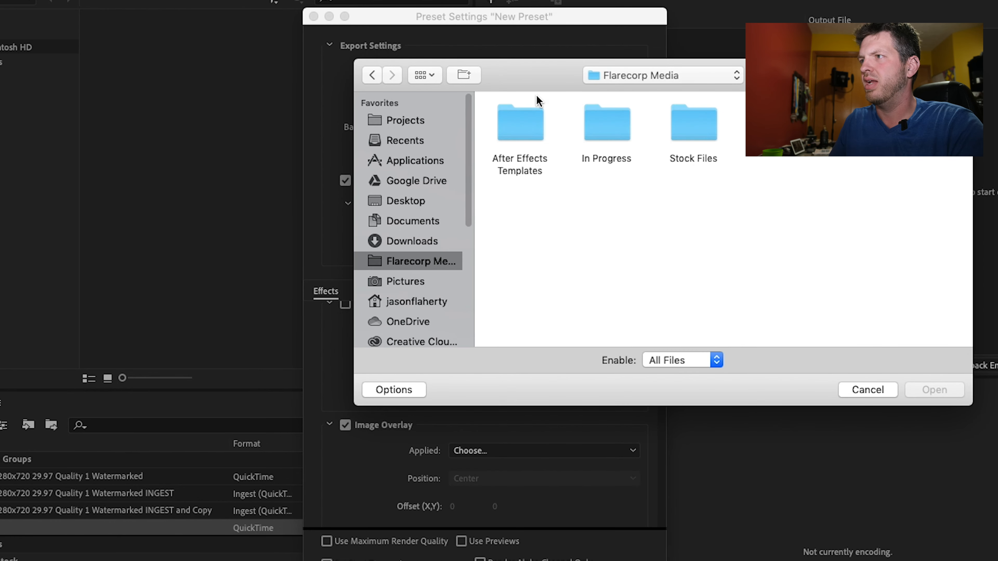
pyautogui.doubleClick(632, 117)
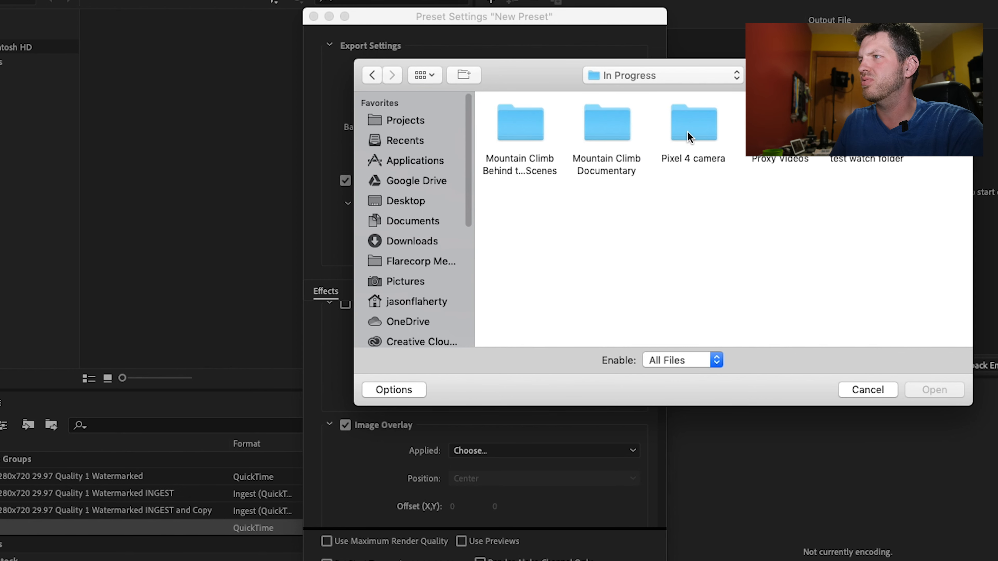
pyautogui.doubleClick(780, 122)
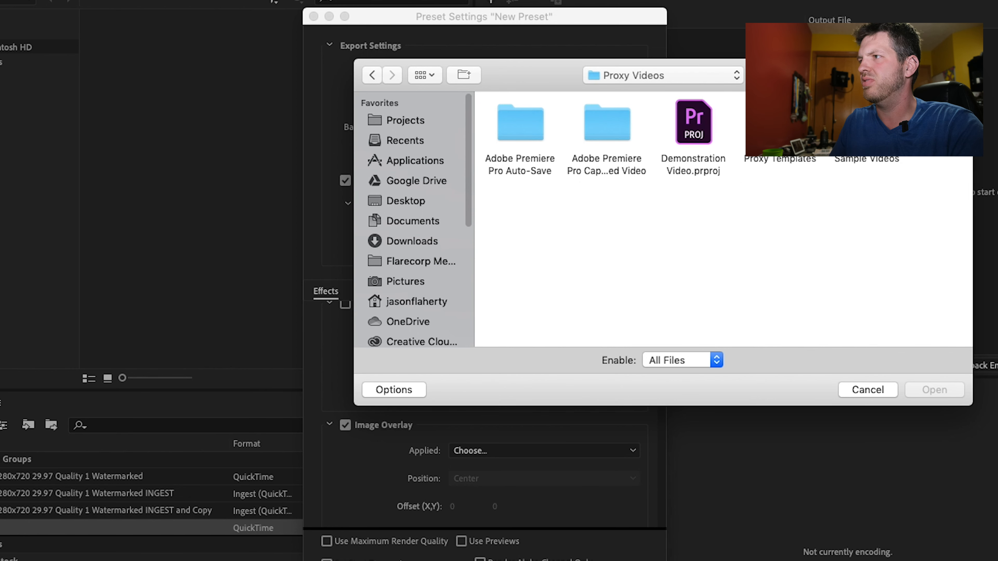
pyautogui.doubleClick(780, 122)
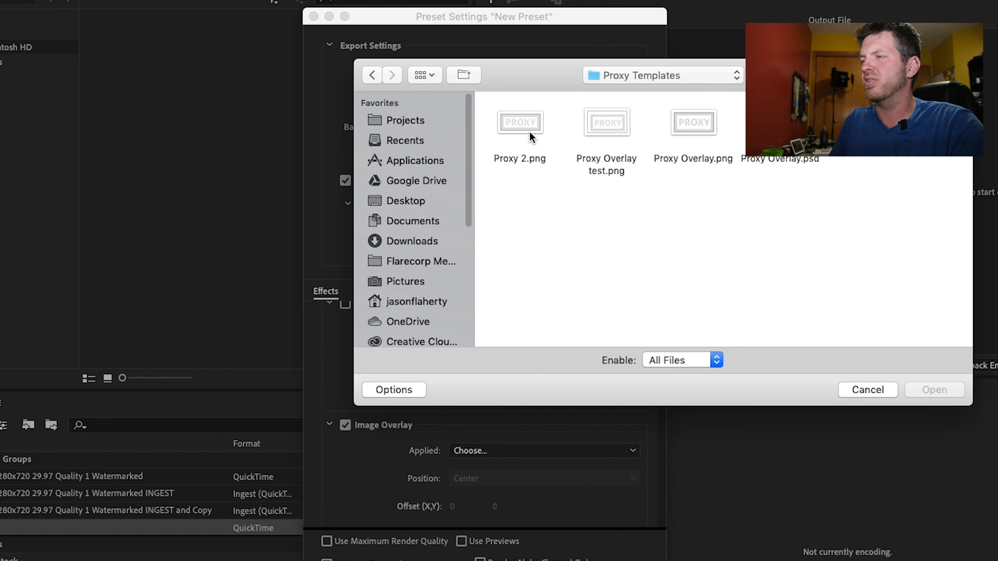
pyautogui.click(515, 131)
pyautogui.click(934, 389)
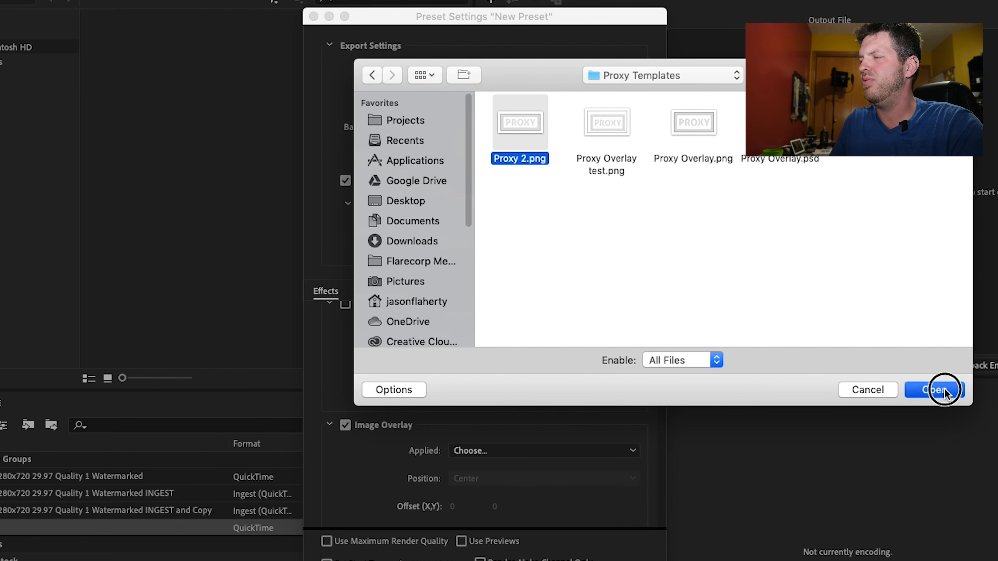
# - Set the image overlay's position to Bottom Right, with Absolute Sizing off
pyautogui.scroll(-3, 590, 342)
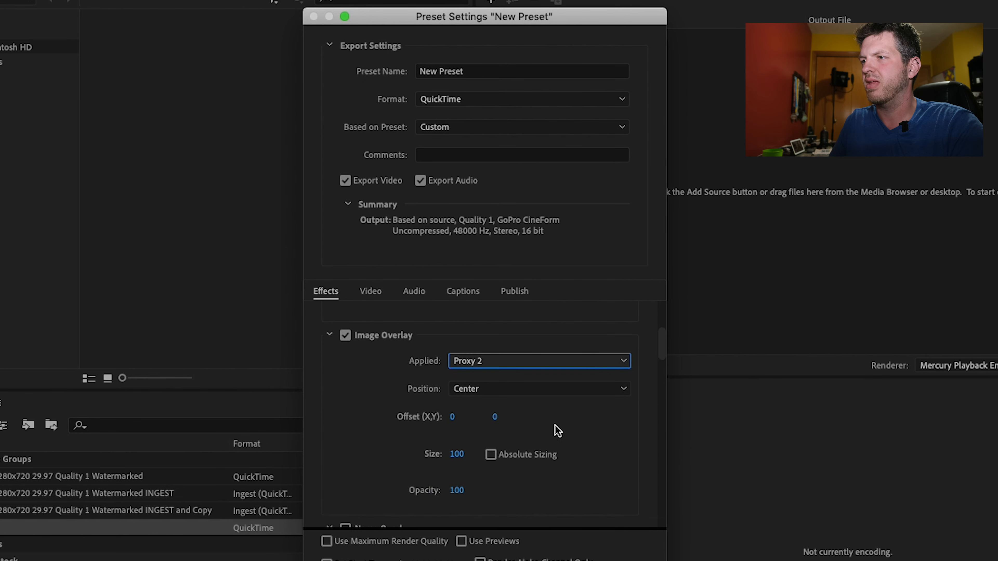
pyautogui.click(490, 393)
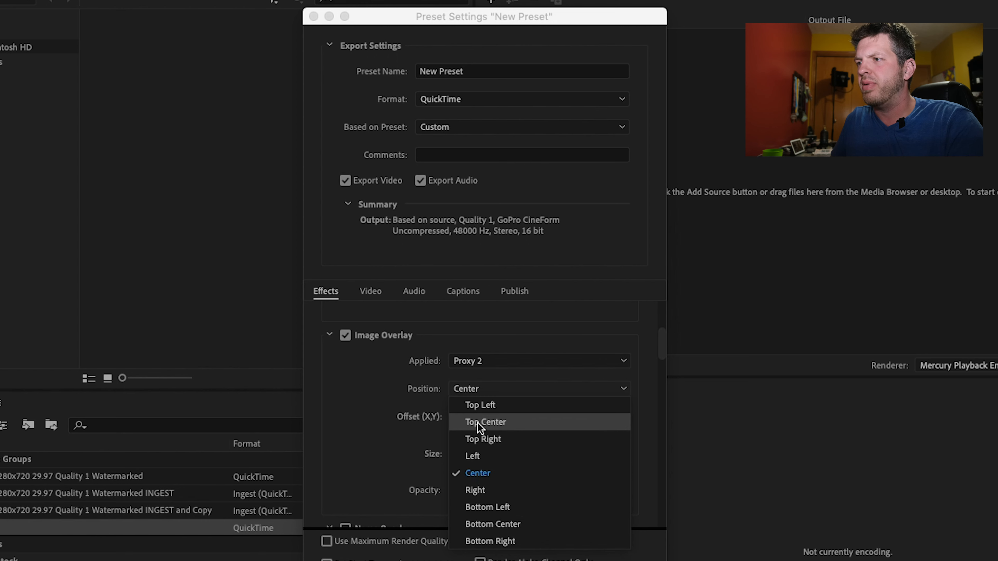
pyautogui.click(526, 541)
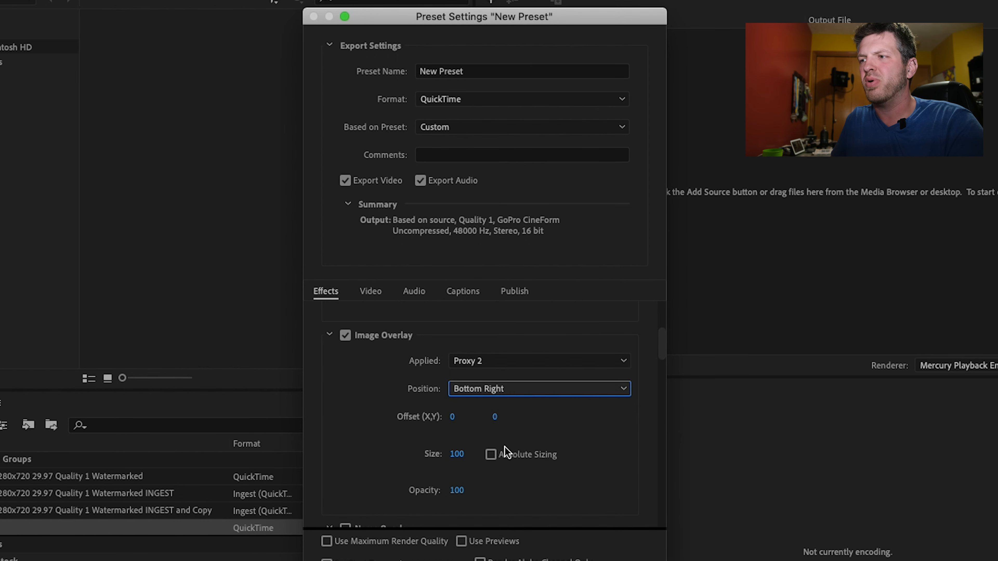
pyautogui.click(491, 455)
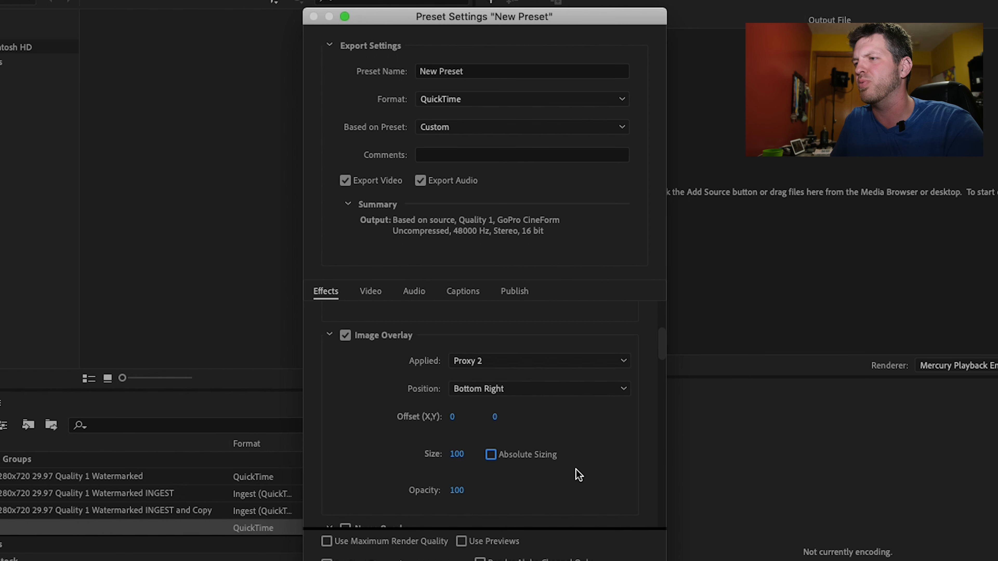
pyautogui.scroll(-3, 578, 474)
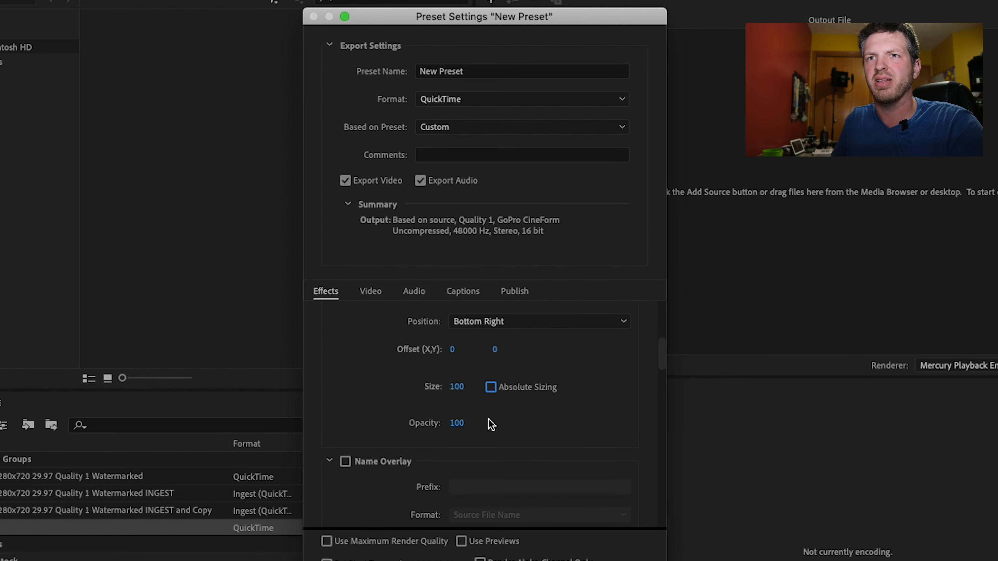
# - Name the preset "Cineform 1280x720 29.97 fps Quality 1 Watermarked" and save it
pyautogui.click(488, 70)
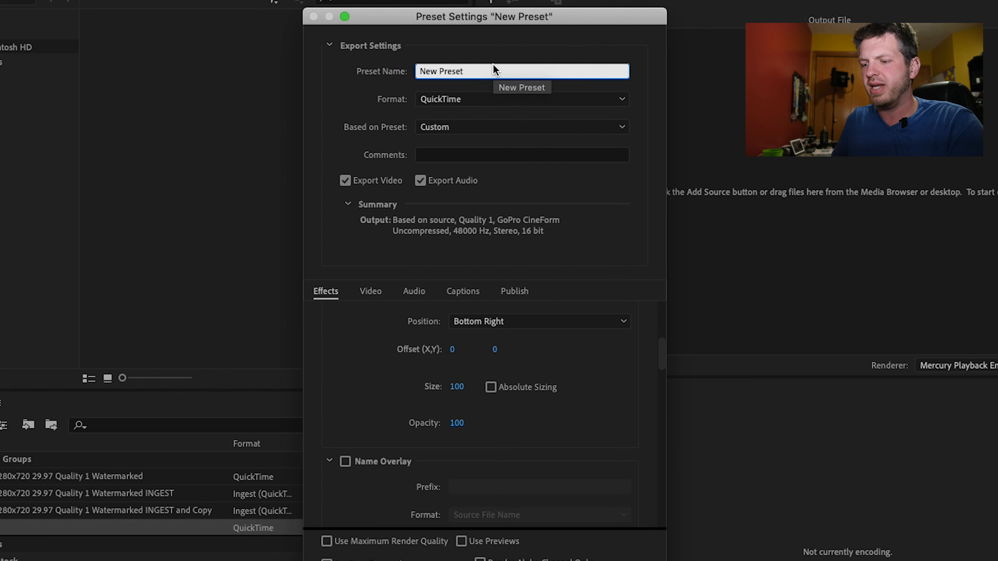
pyautogui.press('super+a')
pyautogui.press('BackSpace')
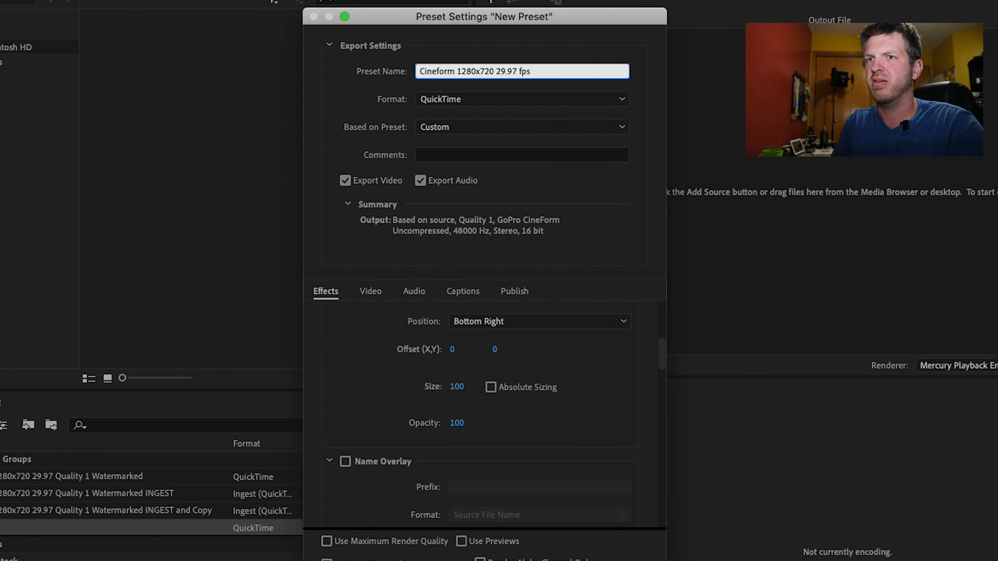
pyautogui.write('Quality 1')
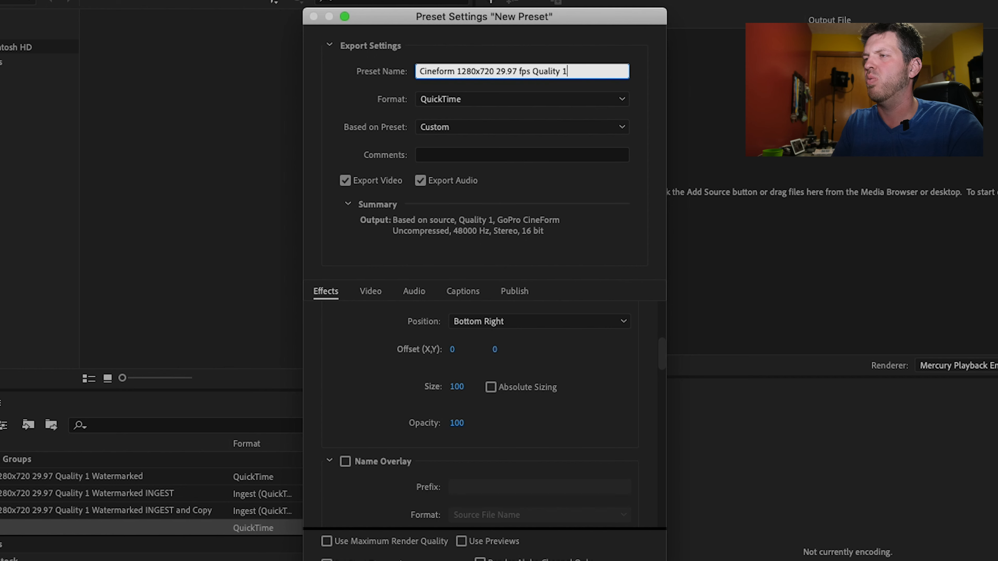
pyautogui.write(' Watermarked')
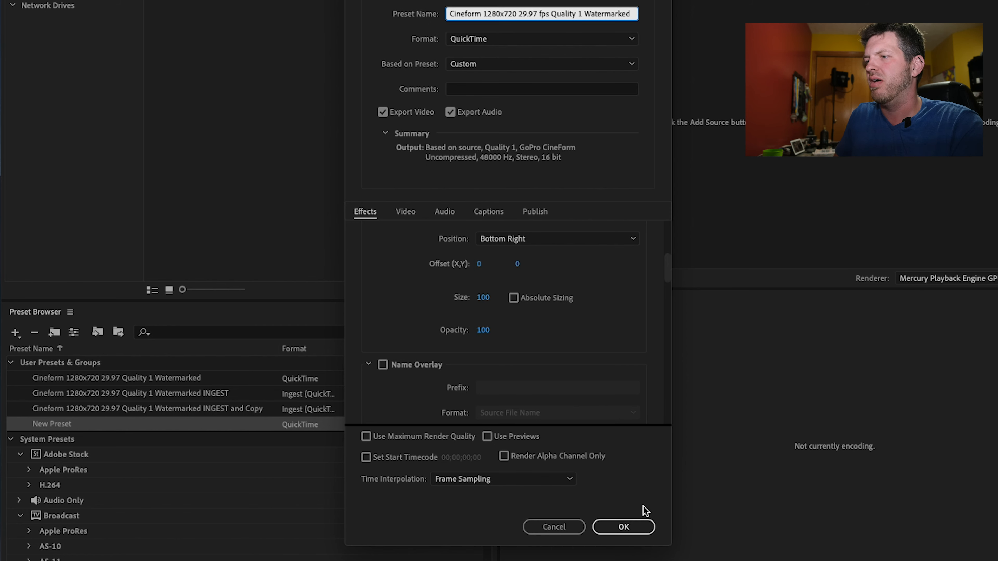
pyautogui.click(626, 527)
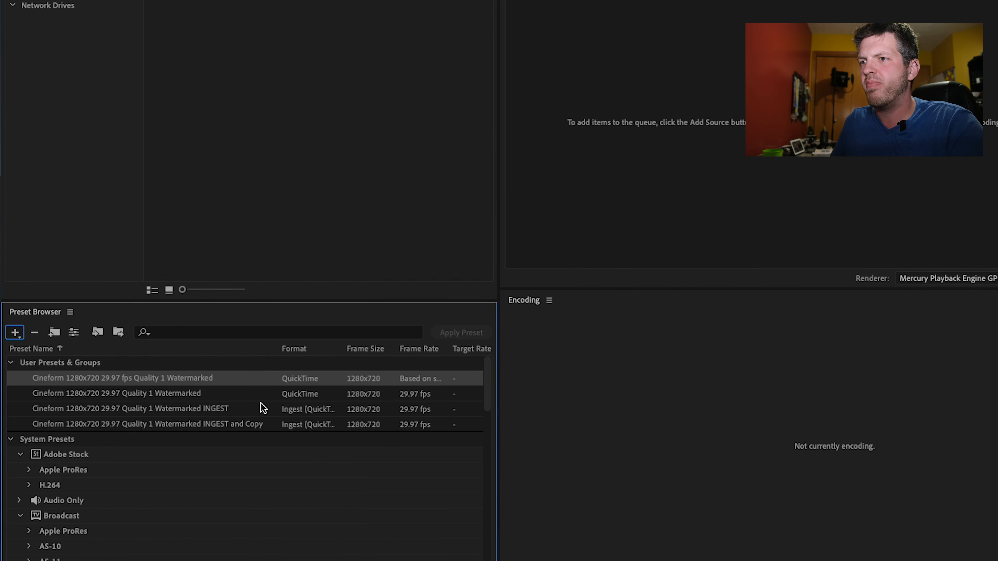
pyautogui.click(189, 380)
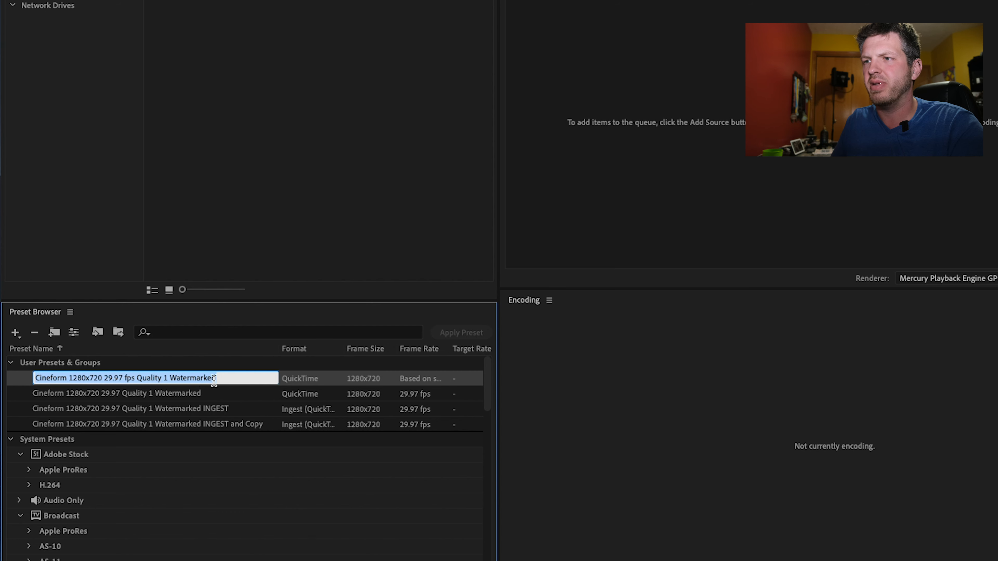
pyautogui.click(234, 379)
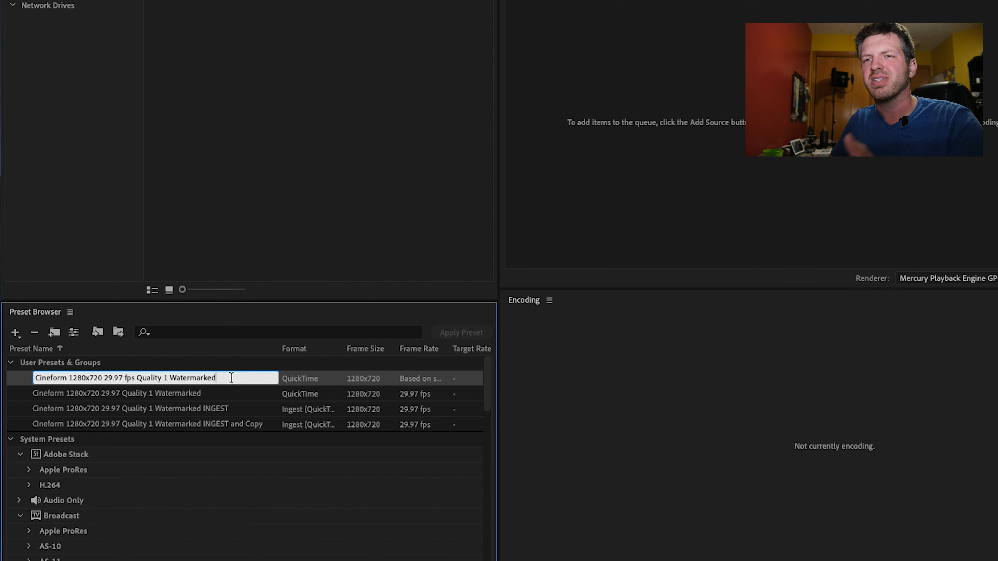
pyautogui.press('Return')
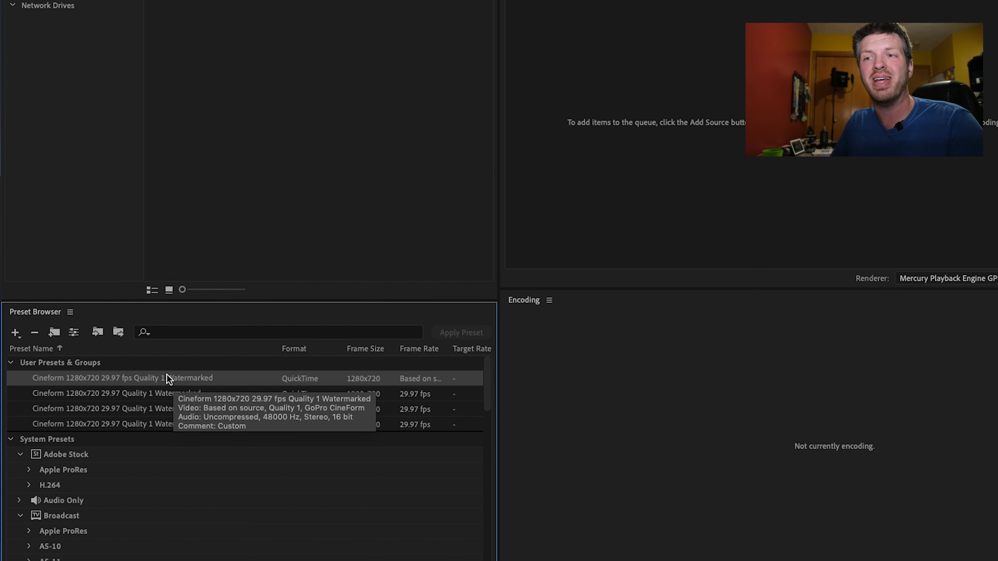
# - Create a new ingest preset and turn off copying files to the destination
pyautogui.click(15, 332)
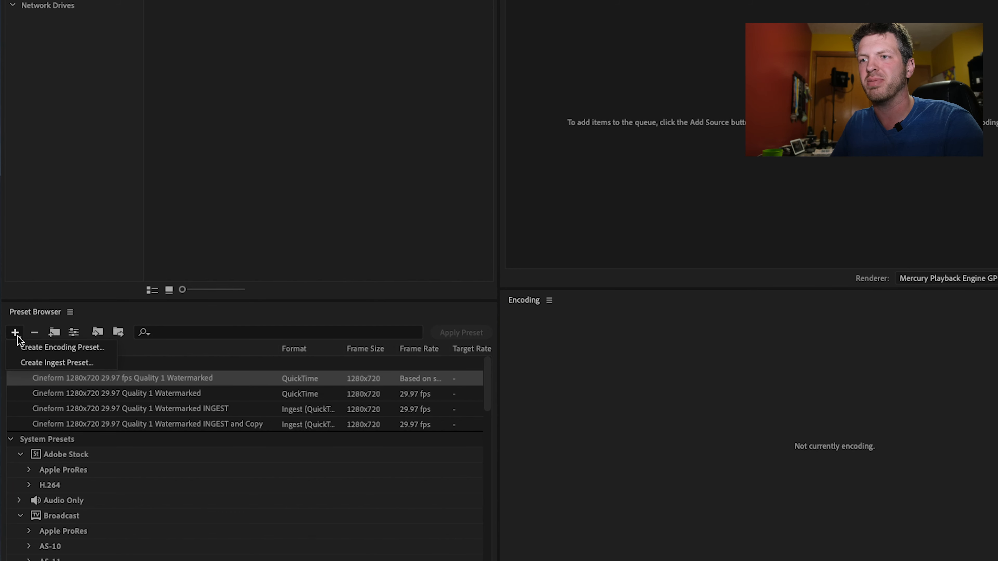
pyautogui.click(29, 363)
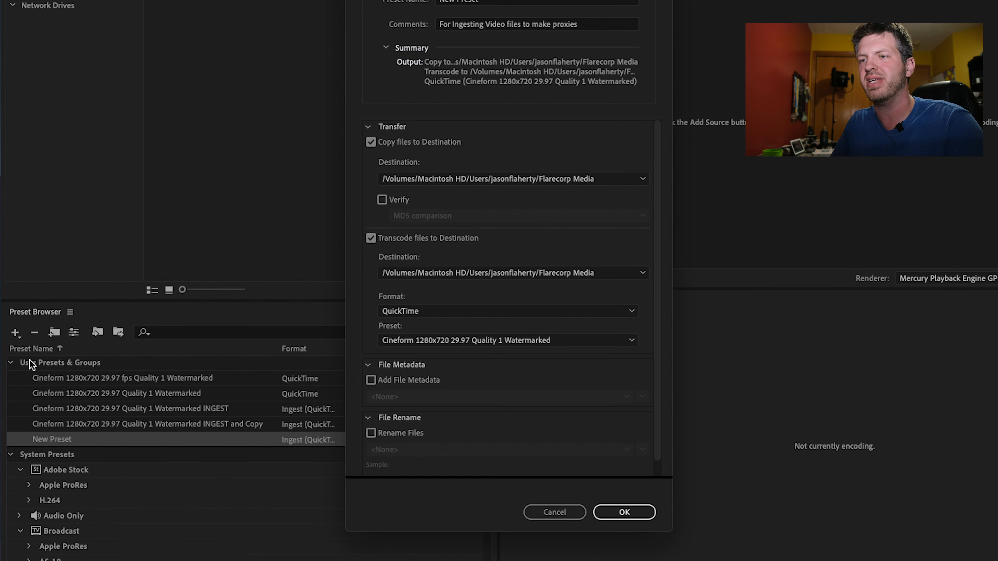
pyautogui.click(436, 25)
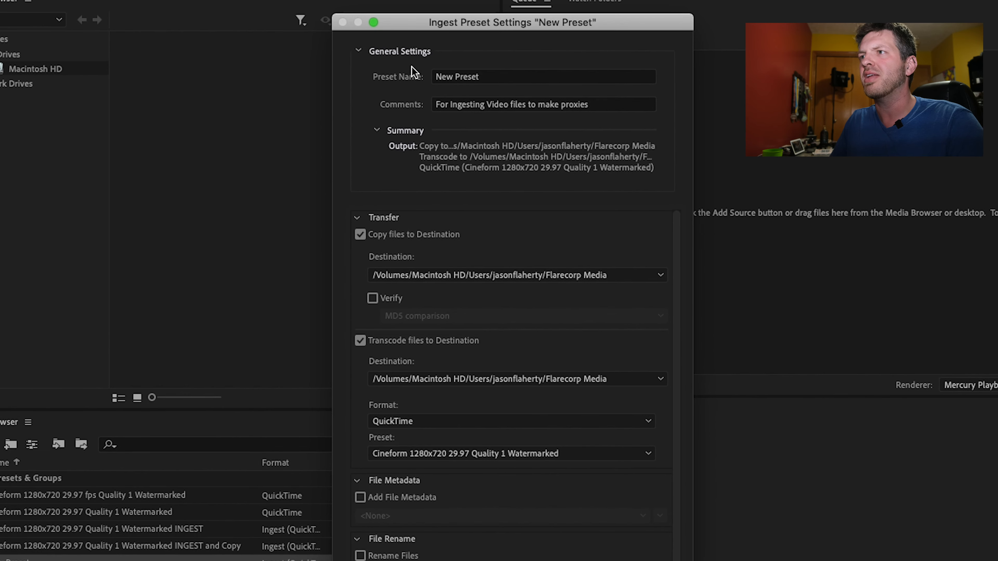
pyautogui.moveTo(437, 25)
pyautogui.mouseDown()
pyautogui.moveTo(532, 15)
pyautogui.moveTo(433, 27)
pyautogui.mouseUp()
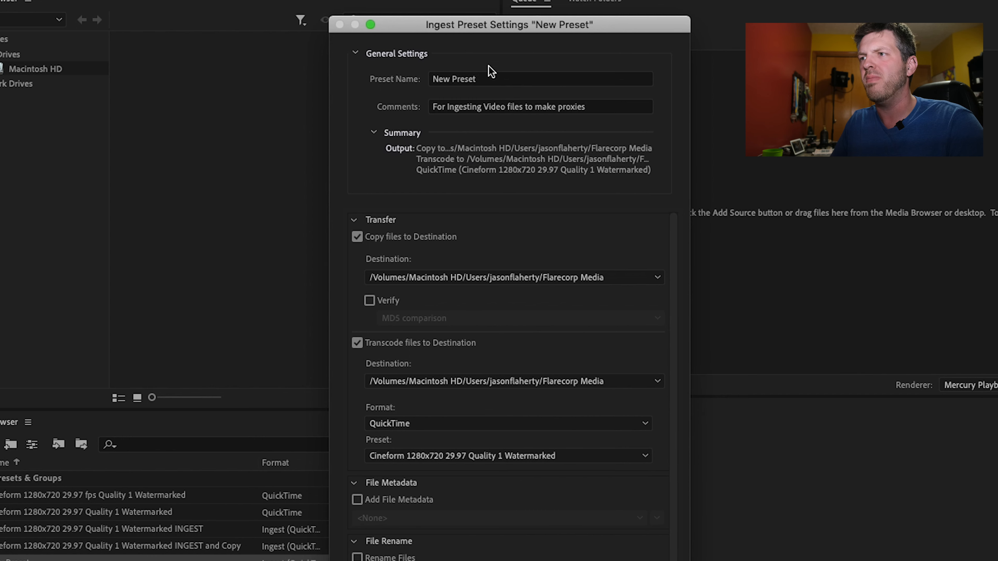
pyautogui.click(357, 236)
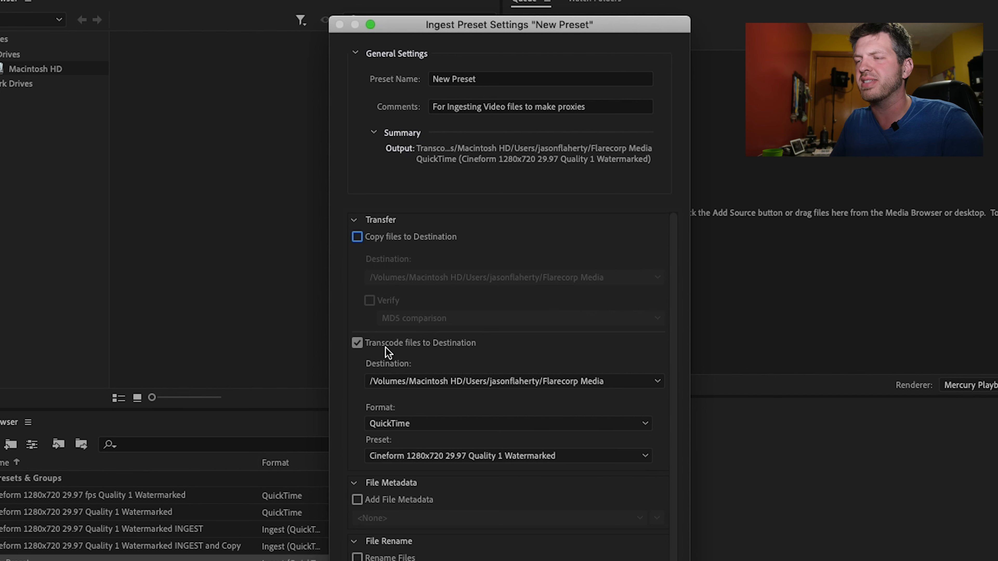
# - Have the ingest preset transcode files with the "Cineform 1280x720 29.97 fps Quality 1 Watermarked" preset in QuickTime format
pyautogui.click(449, 381)
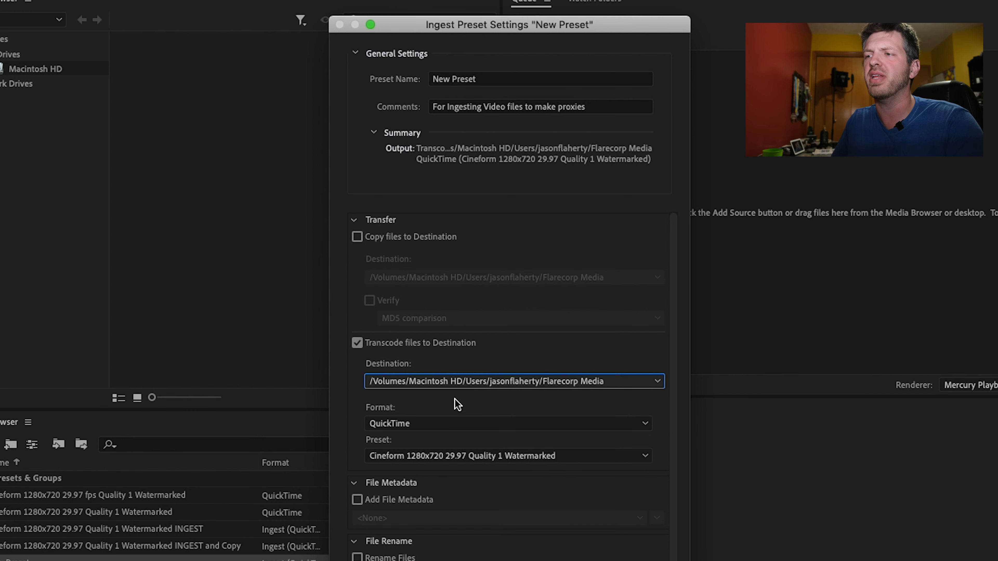
pyautogui.click(450, 424)
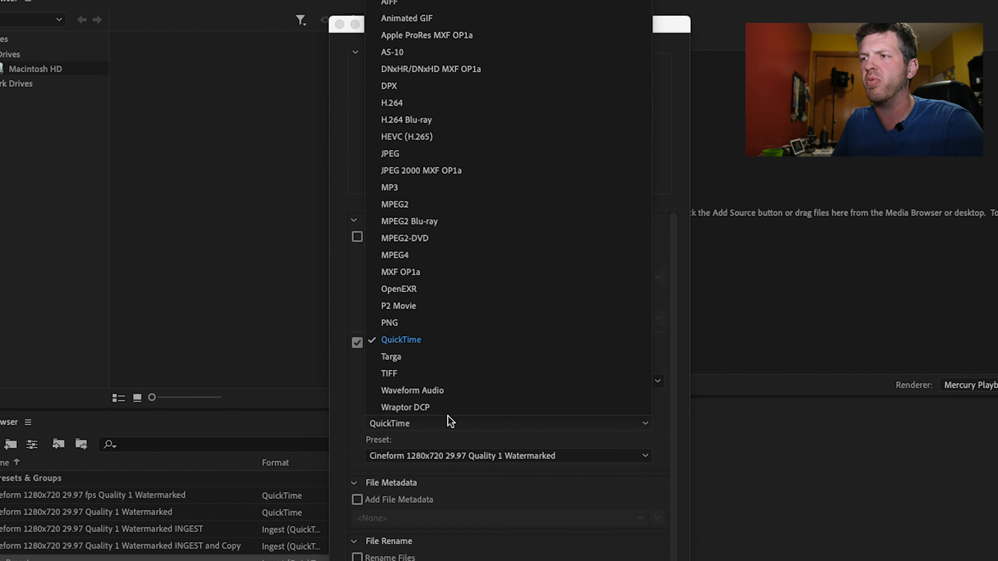
pyautogui.click(477, 480)
pyautogui.click(469, 457)
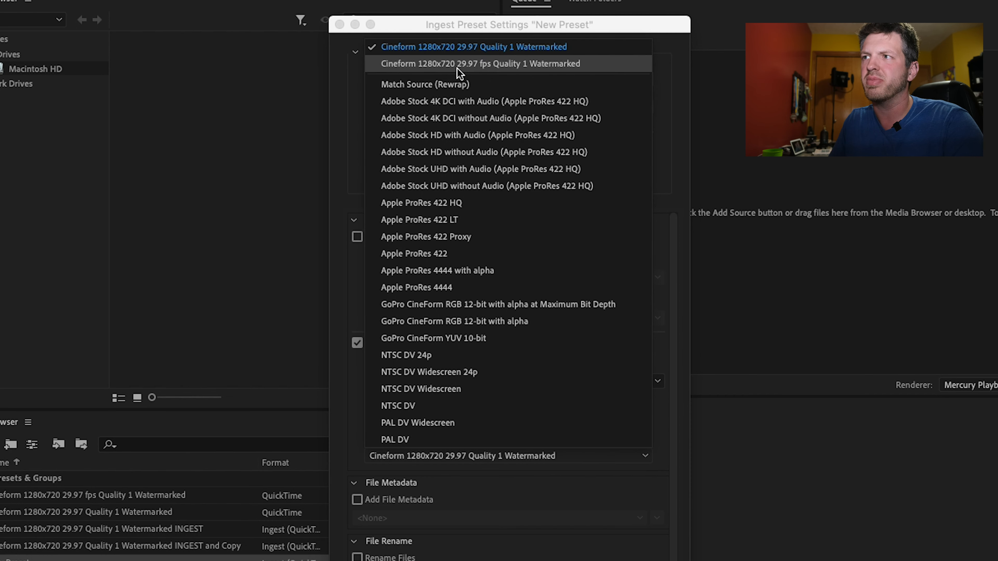
pyautogui.click(504, 66)
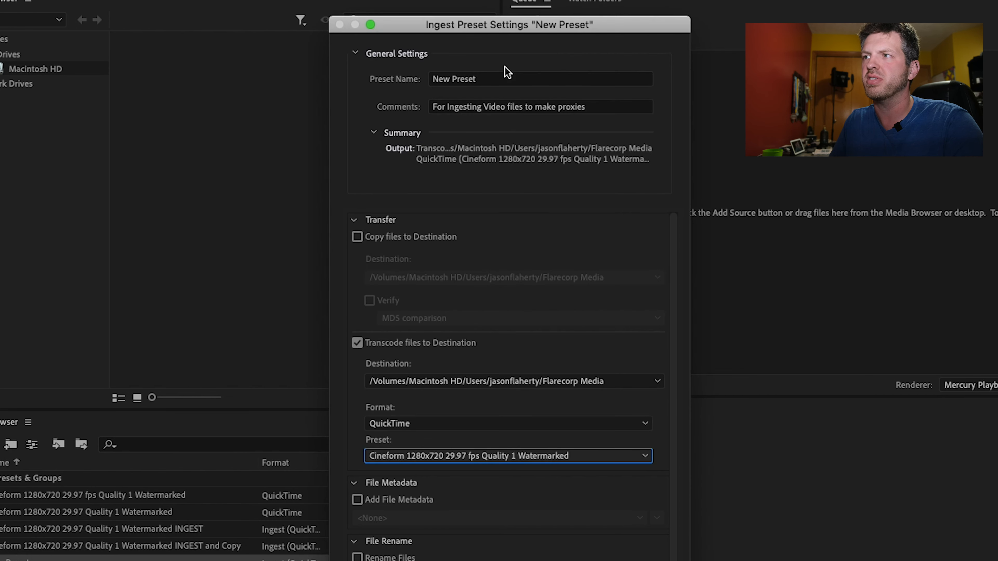
pyautogui.scroll(-1, 531, 501)
pyautogui.scroll(1, 533, 502)
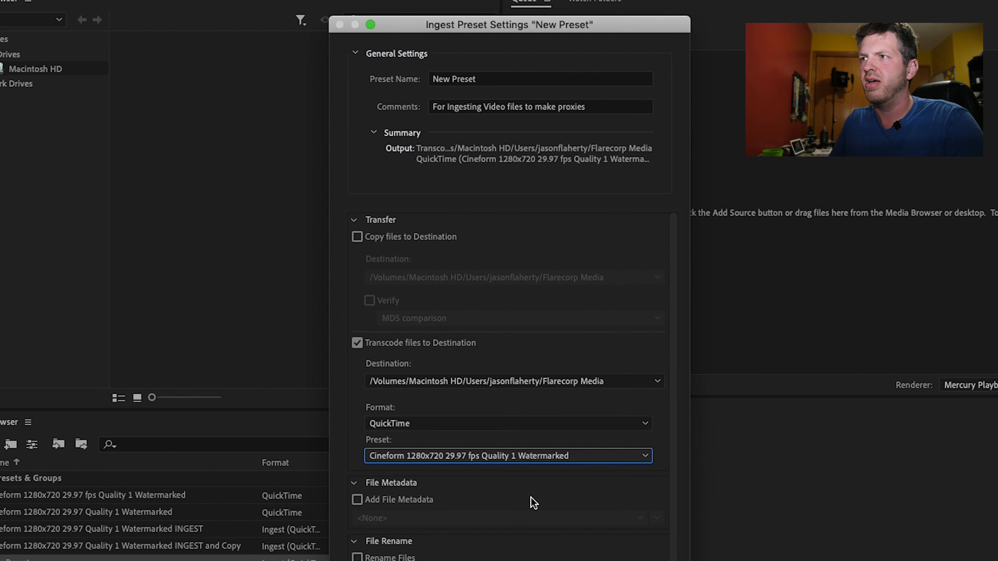
# - Name the ingest preset "Cineform 1280x720 29.97 fps Quality 1 Watermarked INGEST" and save it
pyautogui.click(522, 79)
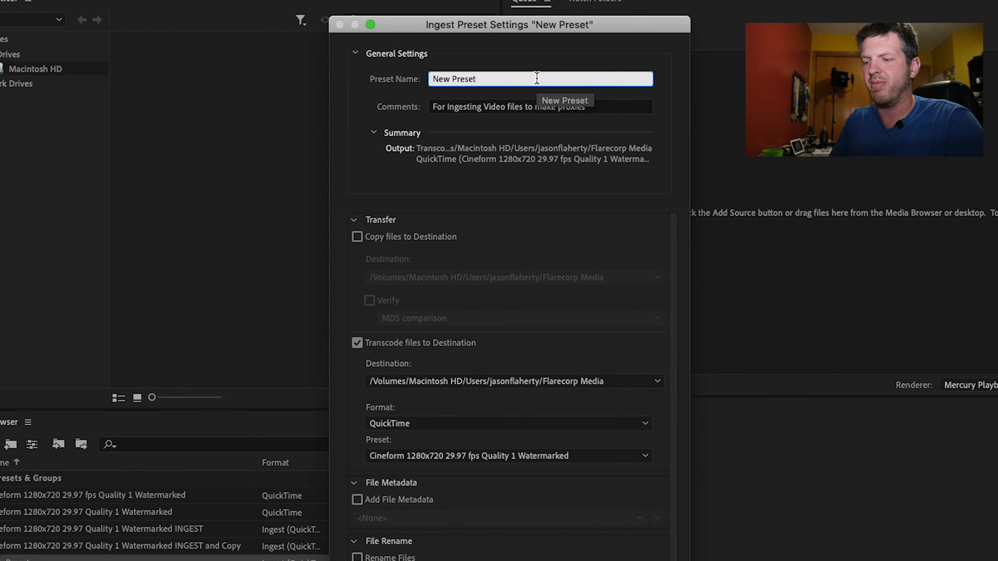
pyautogui.press('super+a')
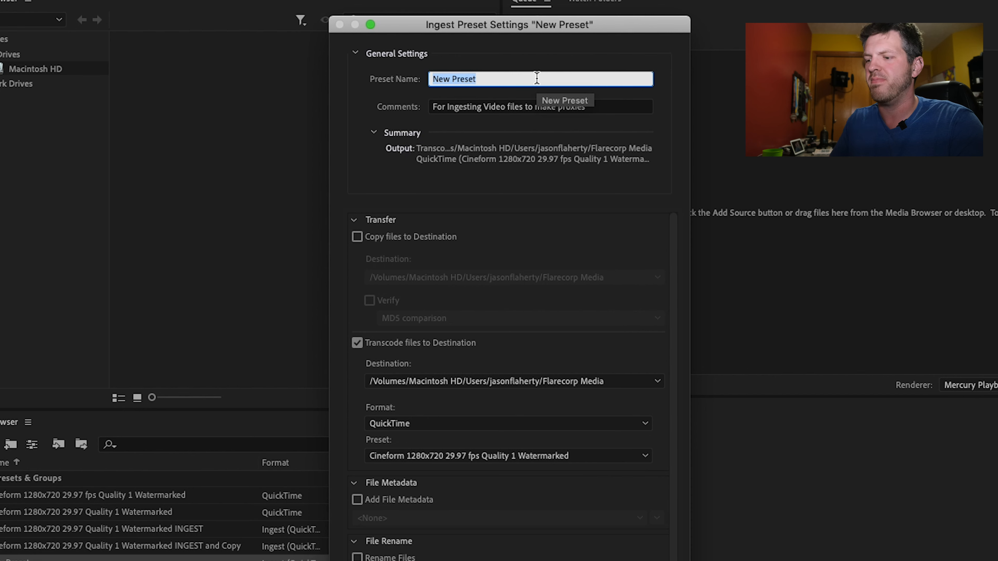
pyautogui.press('BackSpace')
pyautogui.write('Cineform 1280x720 29.97 fps Quality 1 Watermarked')
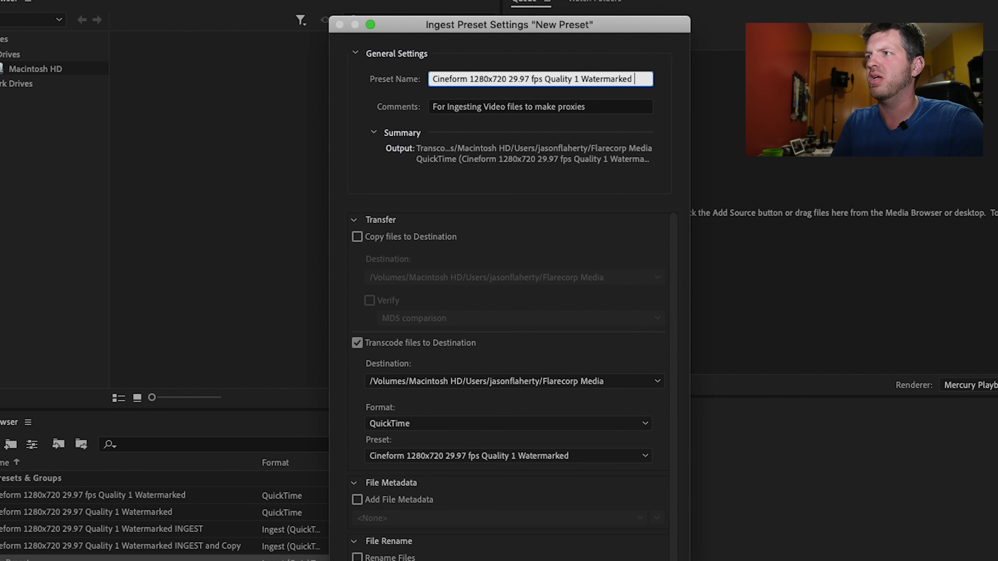
pyautogui.write('INGEST')
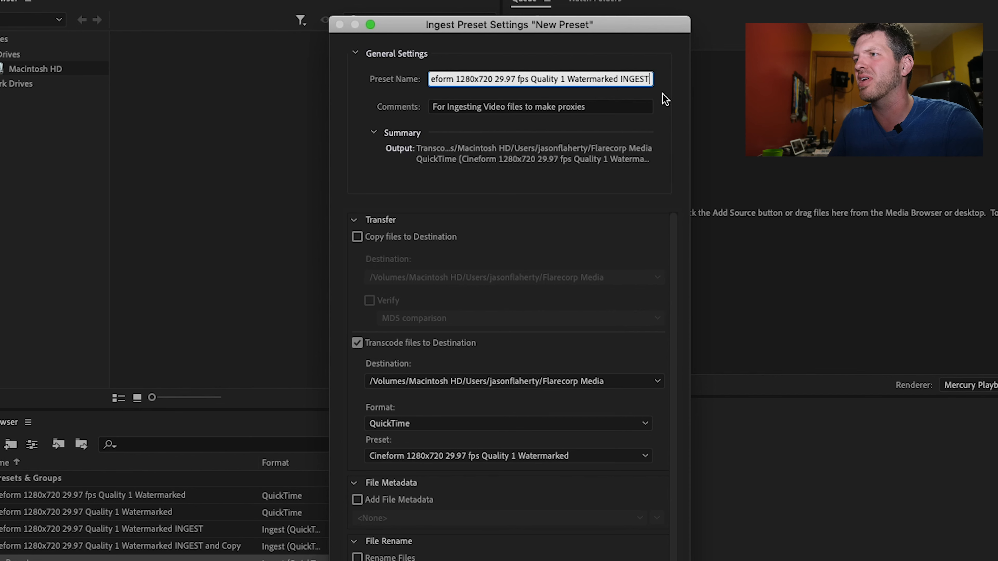
pyautogui.click(602, 106)
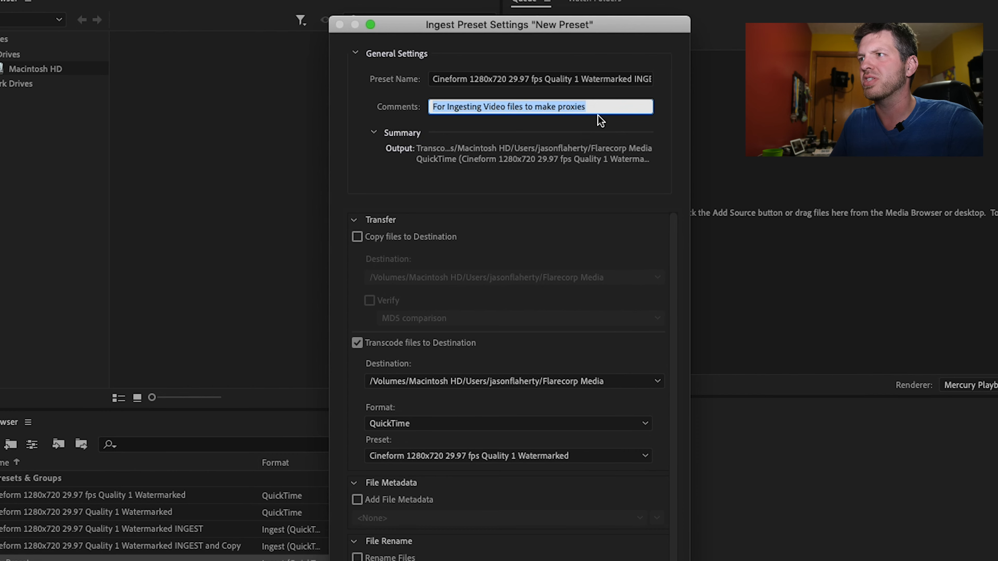
pyautogui.click(603, 106)
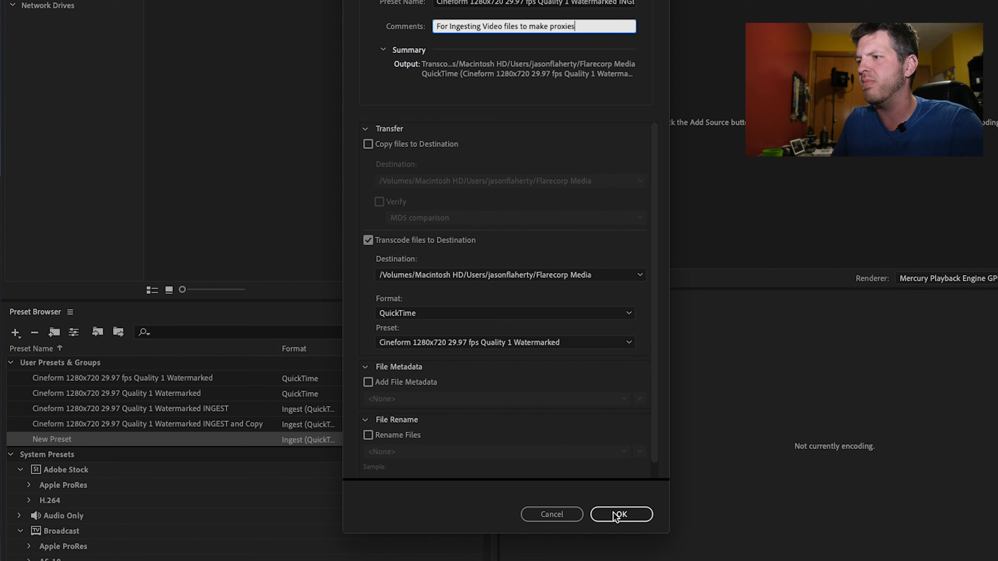
pyautogui.click(616, 515)
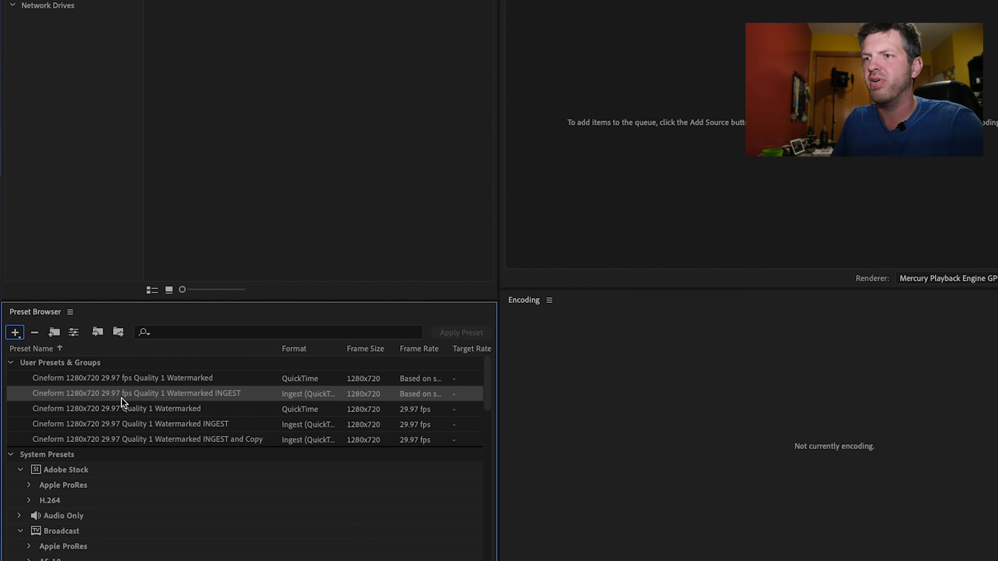
# - Reveal the preset file of "Cineform 1280x720 29.97 fps Quality 1 Watermarked INGEST" in Finder
pyautogui.click(112, 382)
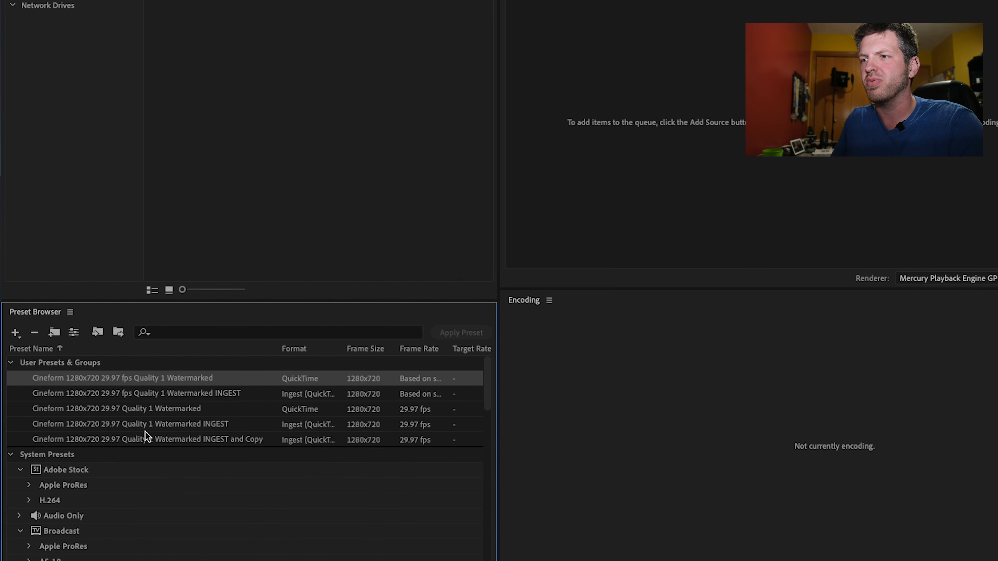
pyautogui.click(241, 397)
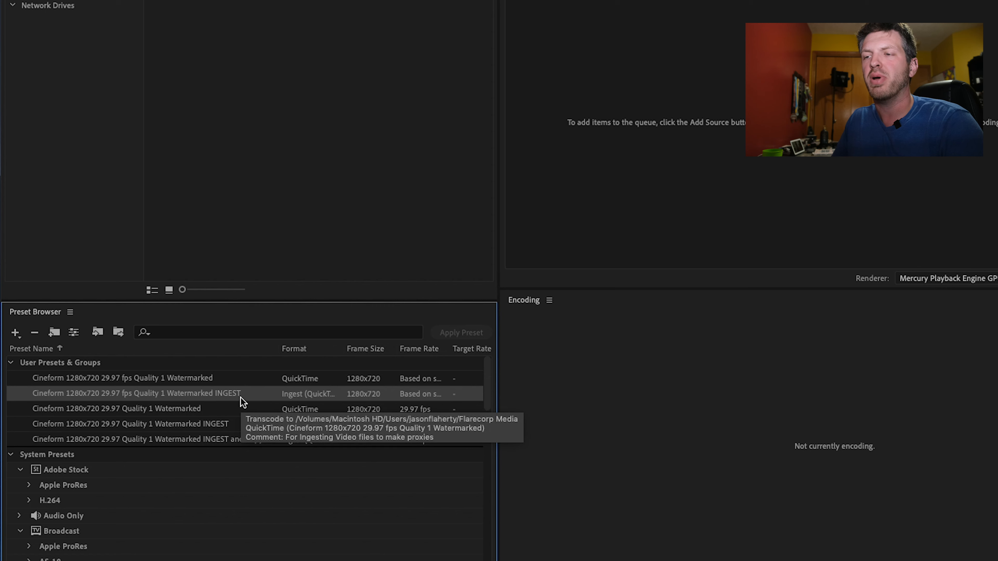
pyautogui.rightClick(237, 396)
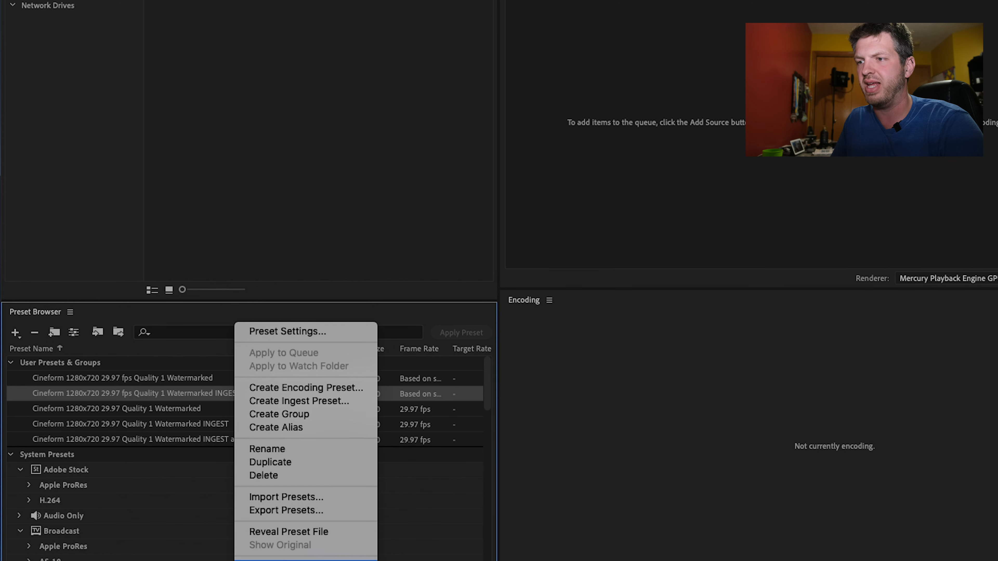
pyautogui.click(292, 532)
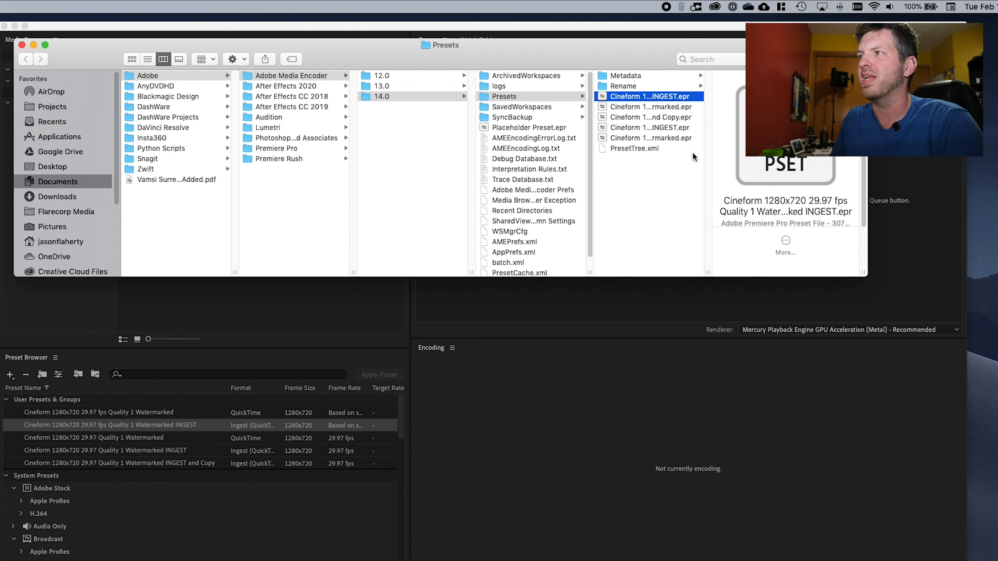
pyautogui.moveTo(607, 58); pyautogui.dragTo(684, 55)
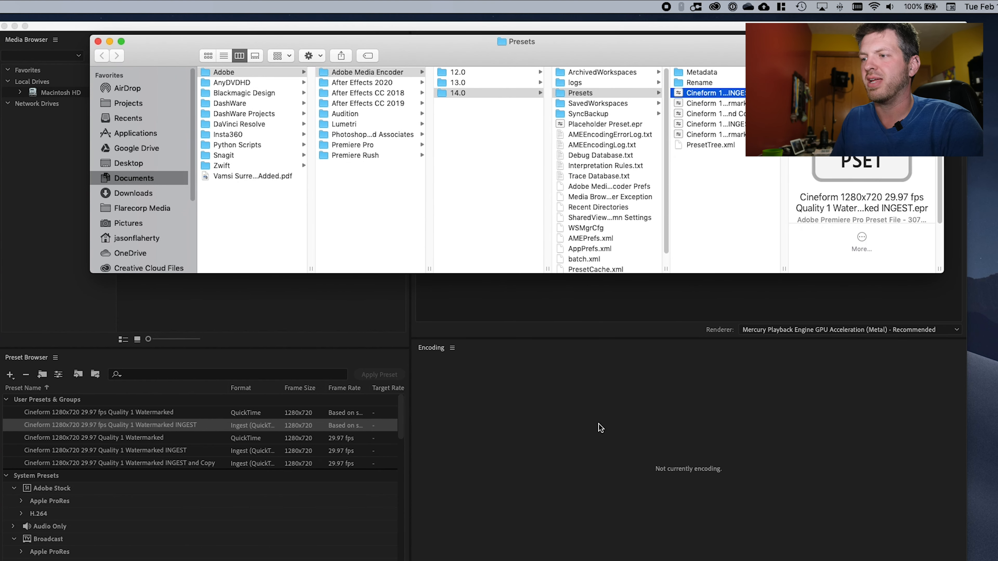
# - Switch to Premiere Pro and turn off proxy display in the Program monitor
pyautogui.click(409, 541)
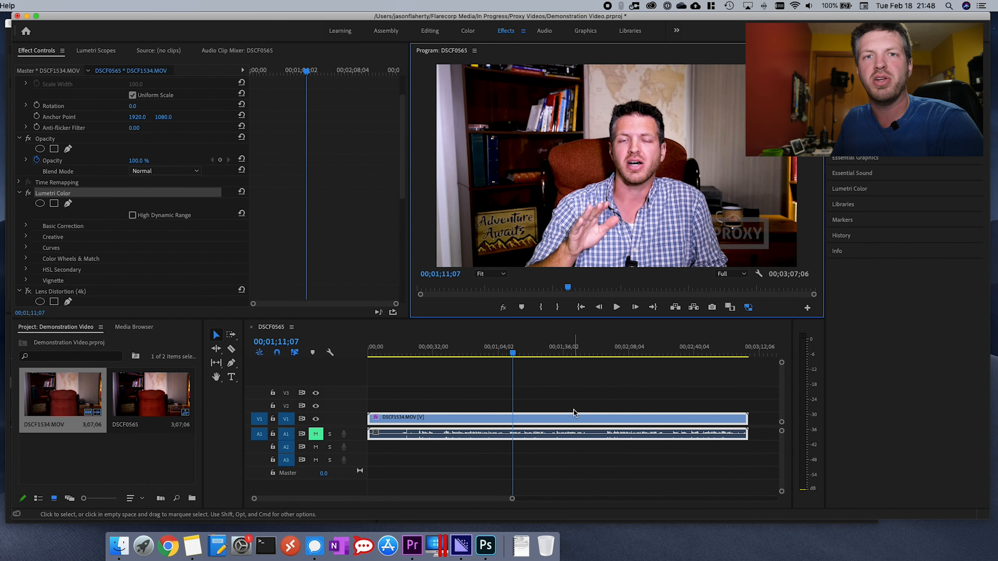
pyautogui.click(749, 308)
pyautogui.click(749, 308)
pyautogui.click(749, 307)
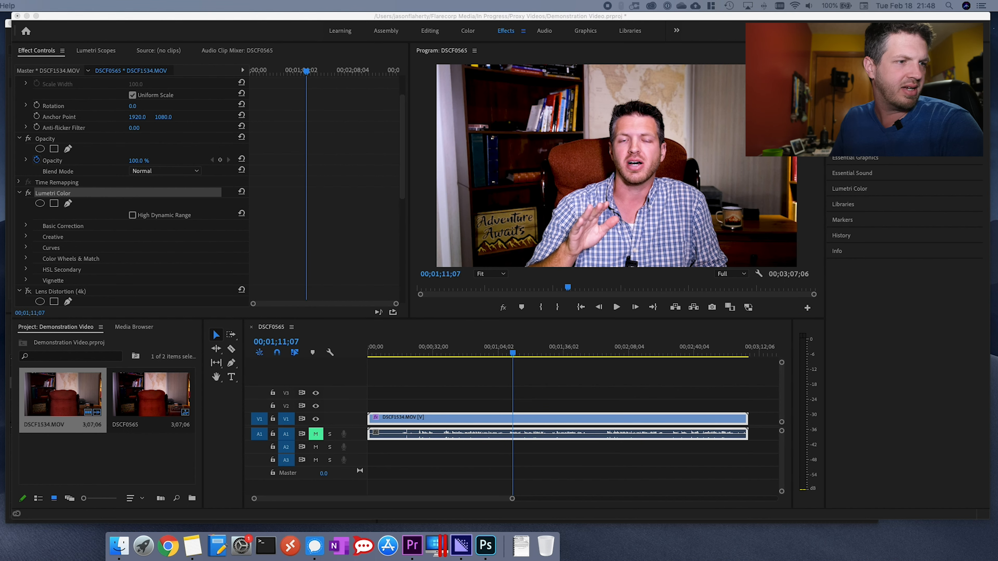
# - Import DJI_0391.MP4 into the project and place it on V1 of the DSCF0565 sequence, after the DSCF1534.MOV clip
pyautogui.moveTo(230, 285); pyautogui.dragTo(119, 456)
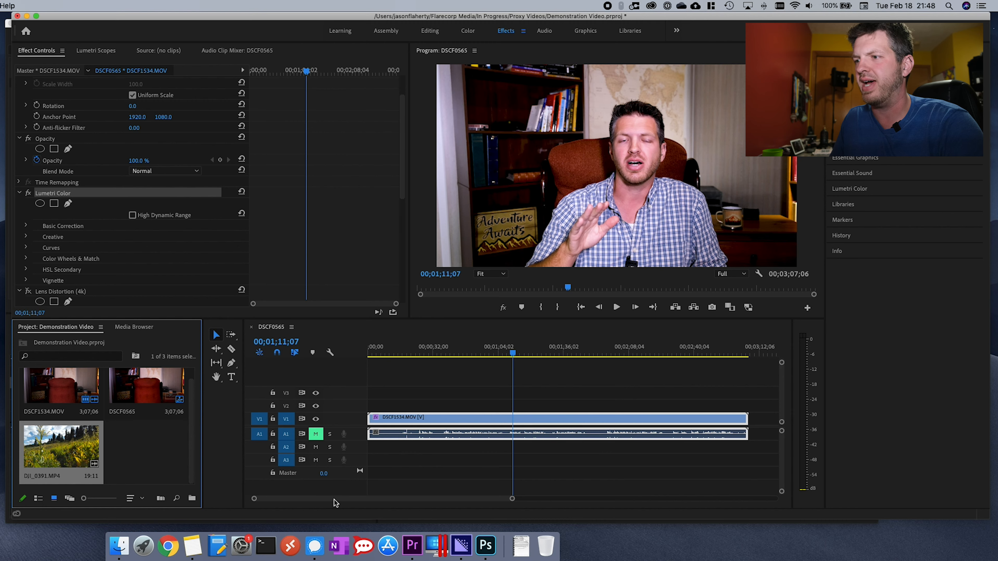
pyautogui.moveTo(336, 499); pyautogui.dragTo(396, 500)
pyautogui.moveTo(61, 446); pyautogui.dragTo(527, 423)
# - Check the DJI_0391 clip around 00;03;35;24 in the sequence with proxy display turned on
pyautogui.click(522, 354)
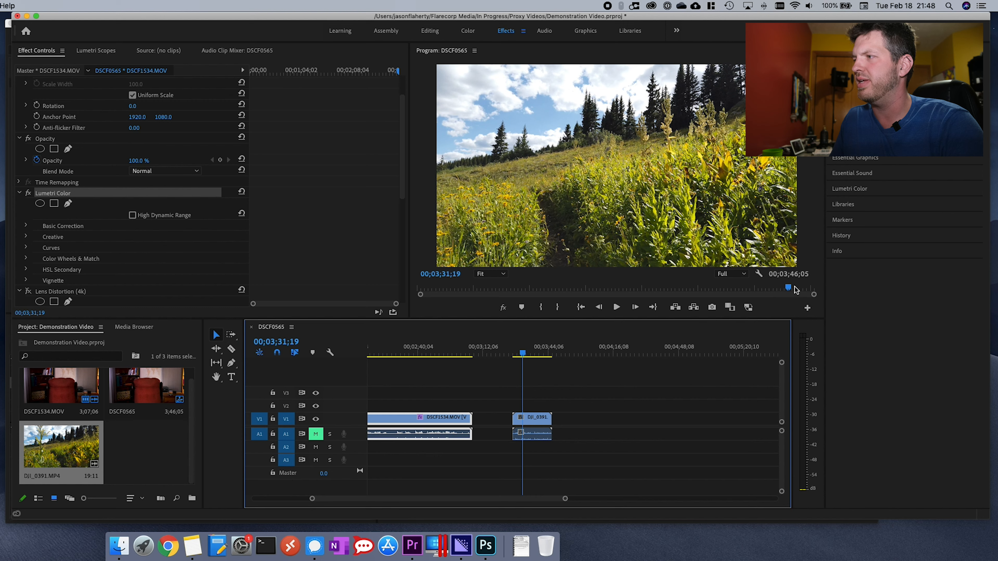
pyautogui.click(748, 306)
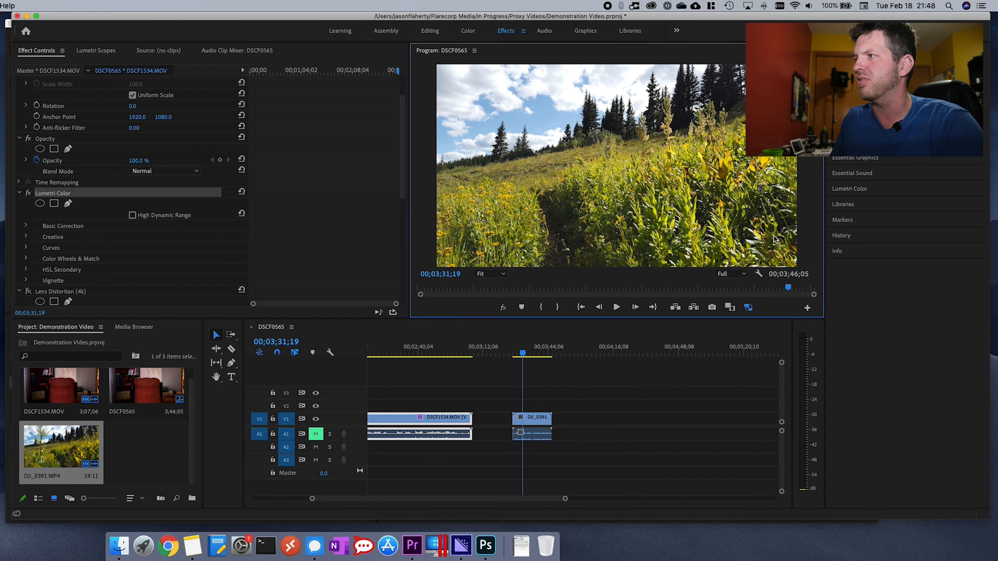
pyautogui.moveTo(787, 289)
pyautogui.mouseDown()
pyautogui.moveTo(675, 290)
pyautogui.moveTo(795, 290)
pyautogui.mouseUp()
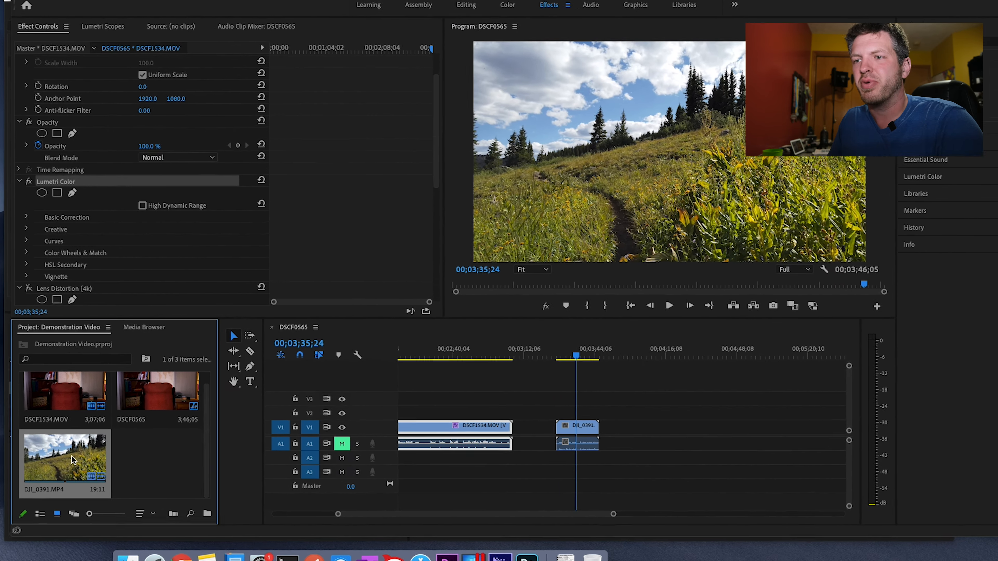
# - Start creating proxies for DJI_0391.MP4 from the project and open the file chooser for adding an ingest preset
pyautogui.rightClick(77, 477)
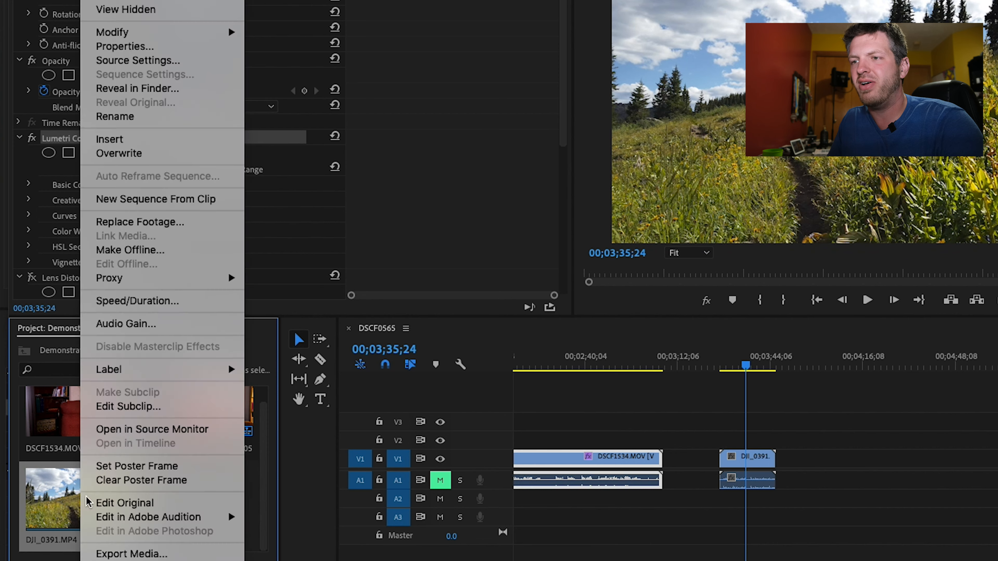
pyautogui.moveTo(224, 278)
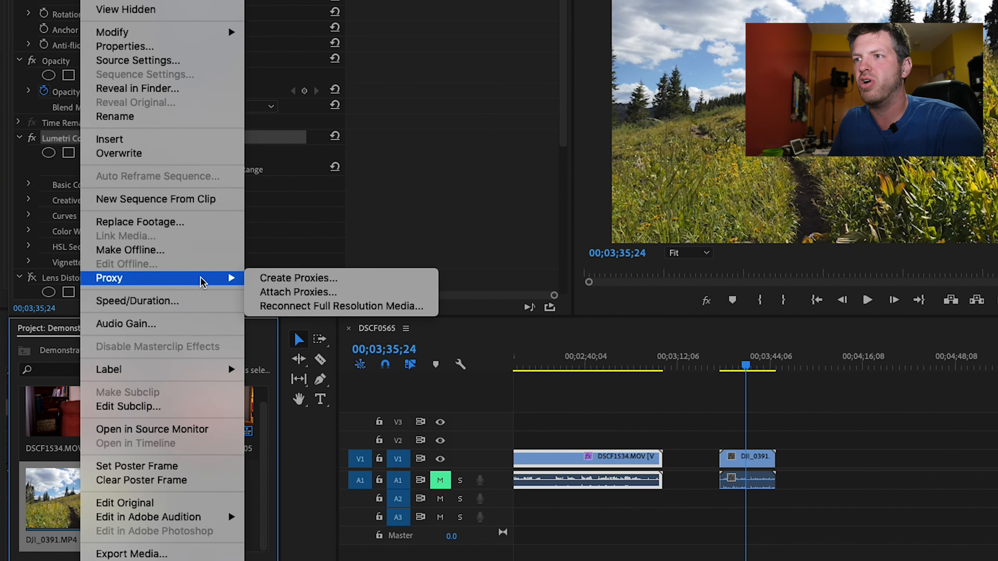
pyautogui.click(292, 279)
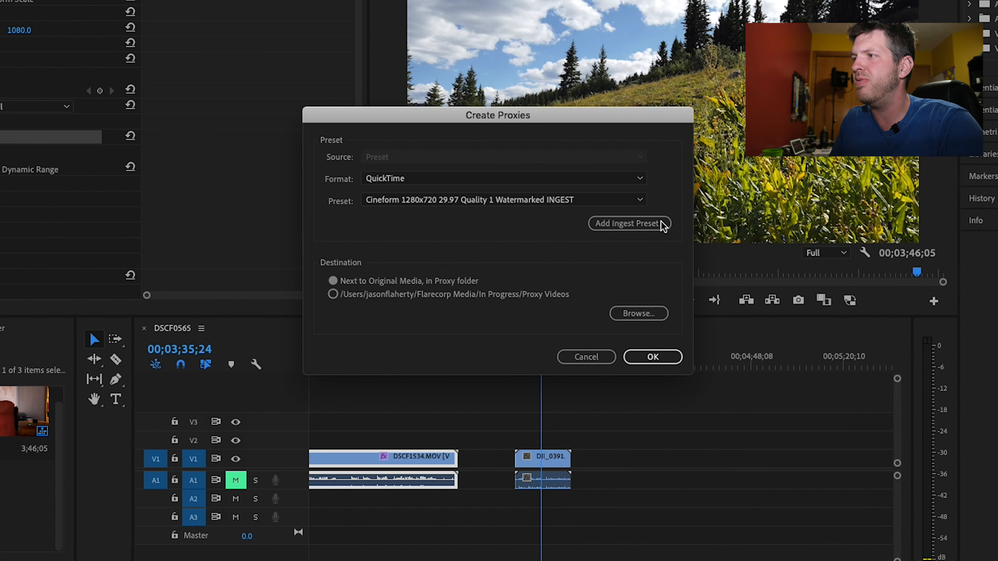
pyautogui.click(653, 231)
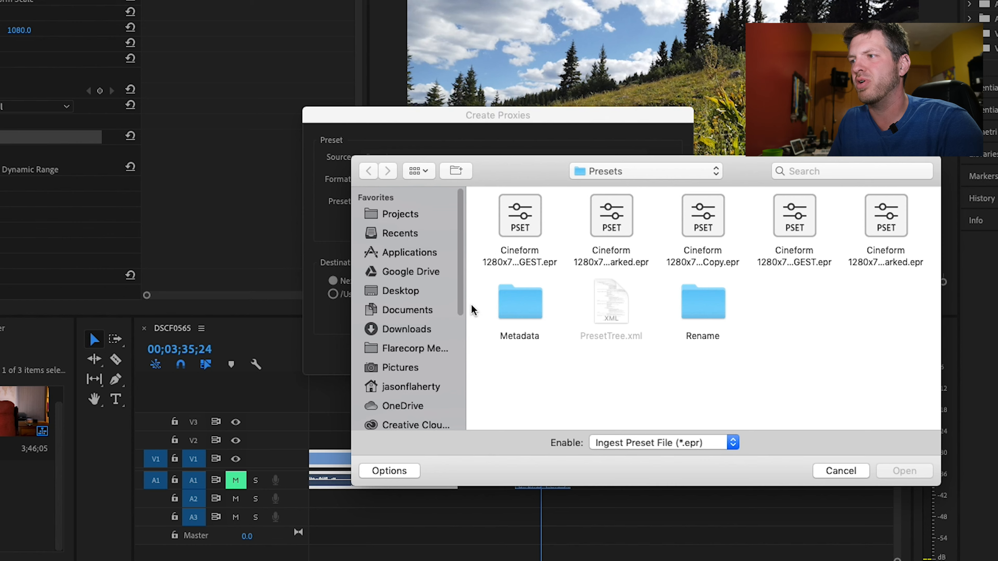
# - Bring the revealed Cineform 1280x720 29.97 fps Quality 1 Watermarked INGEST.epr from Finder into the chooser and load it as the ingest preset
pyautogui.click(410, 349)
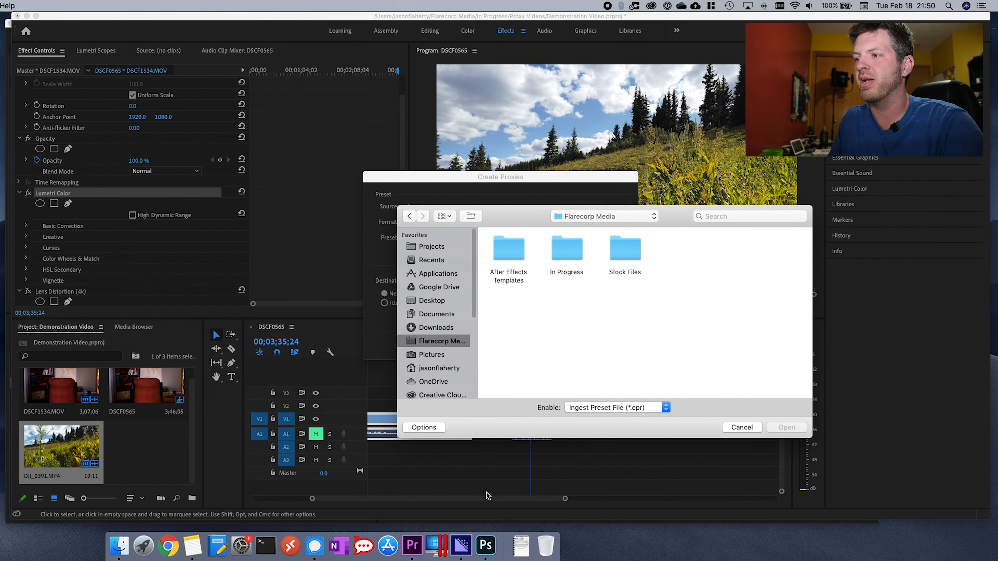
pyautogui.click(120, 547)
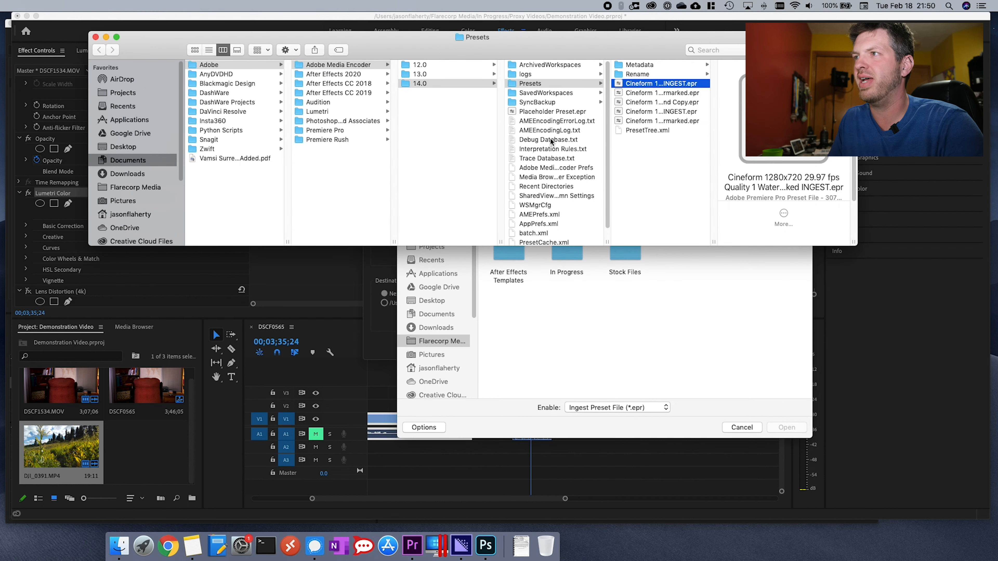
pyautogui.moveTo(423, 40); pyautogui.dragTo(433, 28)
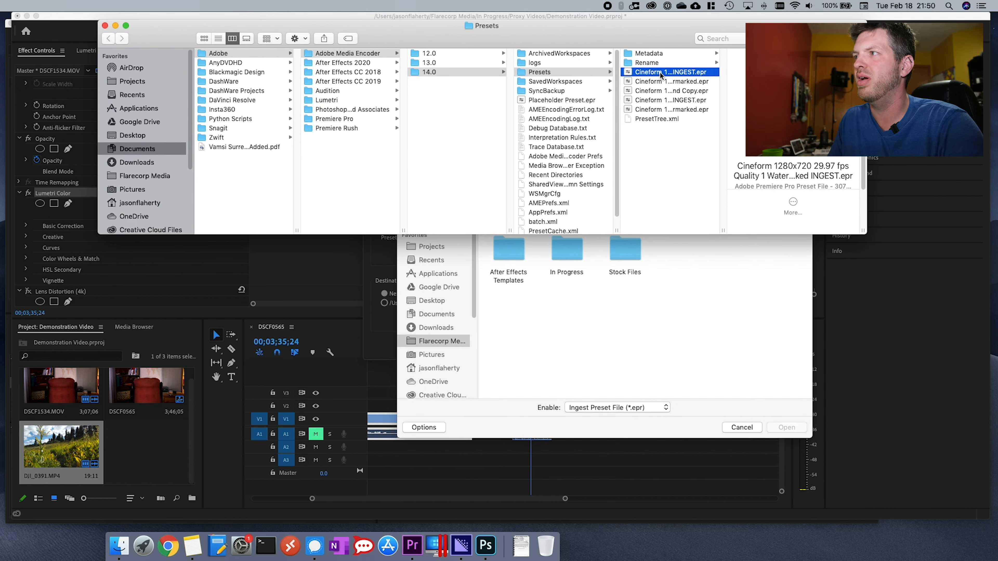
pyautogui.moveTo(659, 75); pyautogui.dragTo(640, 334)
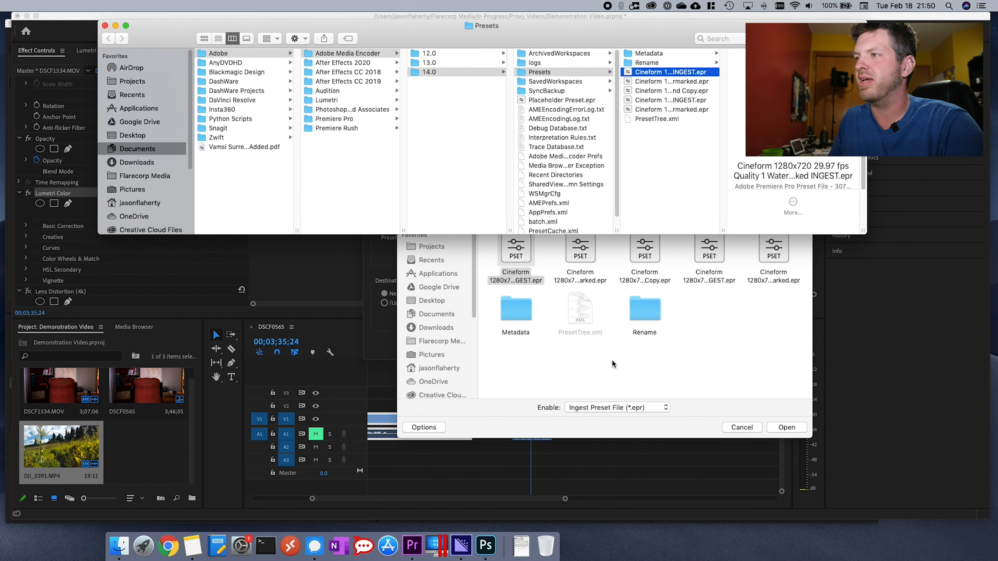
pyautogui.click(547, 379)
pyautogui.click(520, 254)
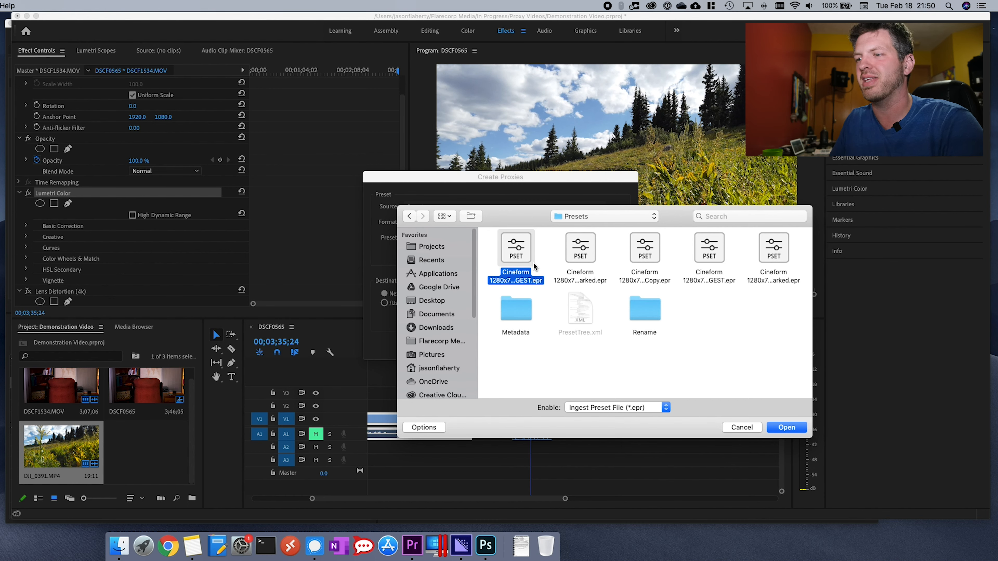
pyautogui.click(119, 545)
pyautogui.click(709, 355)
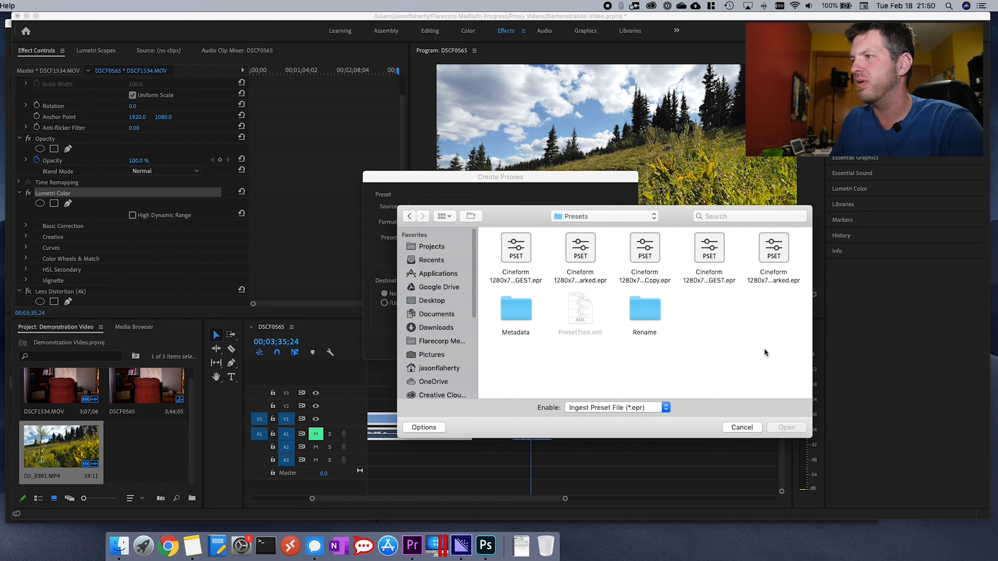
pyautogui.click(516, 247)
pyautogui.click(783, 428)
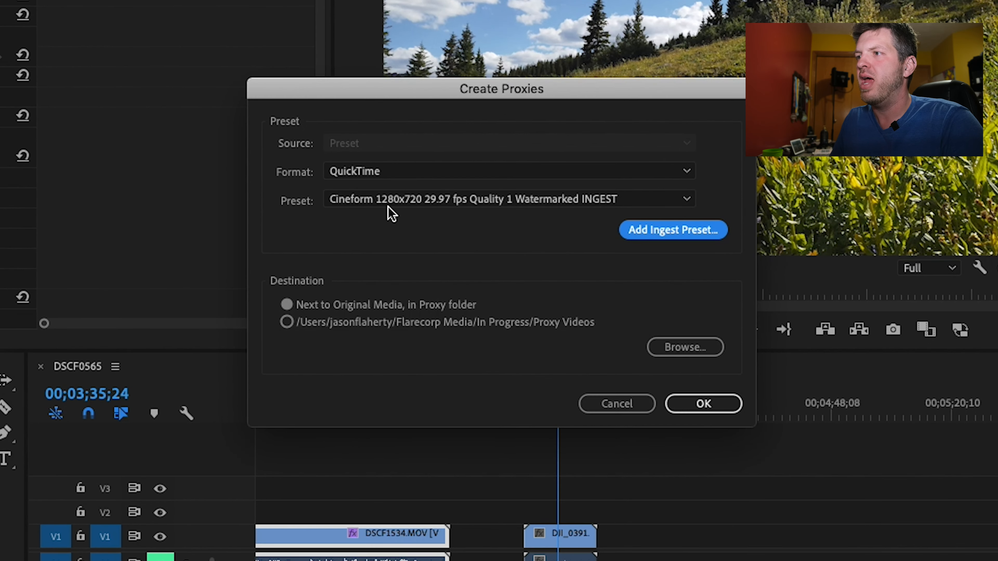
# - Create proxies for DJI_0391.MP4 in QuickTime with the Cineform 1280x720 29.97 fps Quality 1 Watermarked INGEST preset, next to the original media
pyautogui.click(420, 232)
pyautogui.click(404, 205)
pyautogui.click(380, 173)
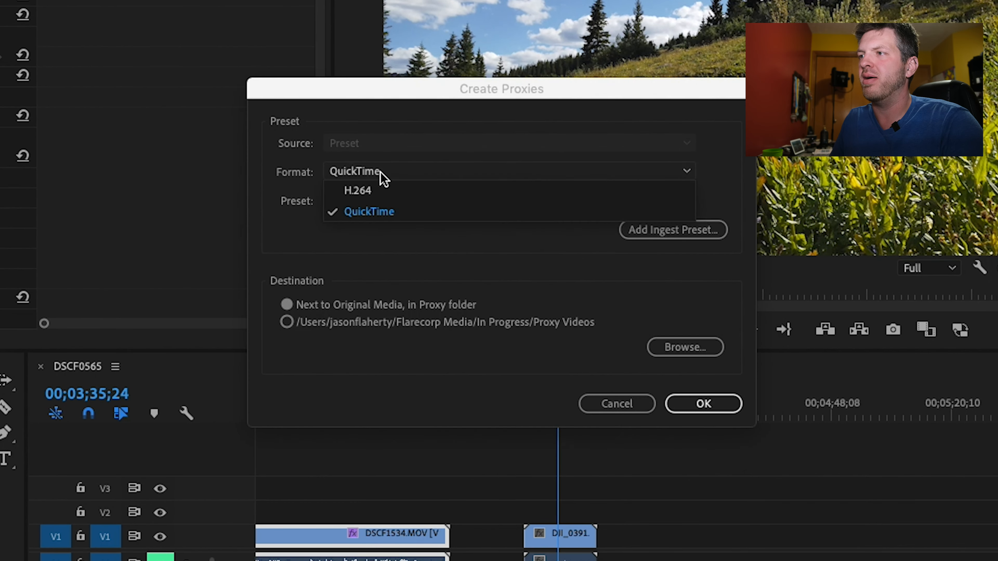
pyautogui.click(344, 254)
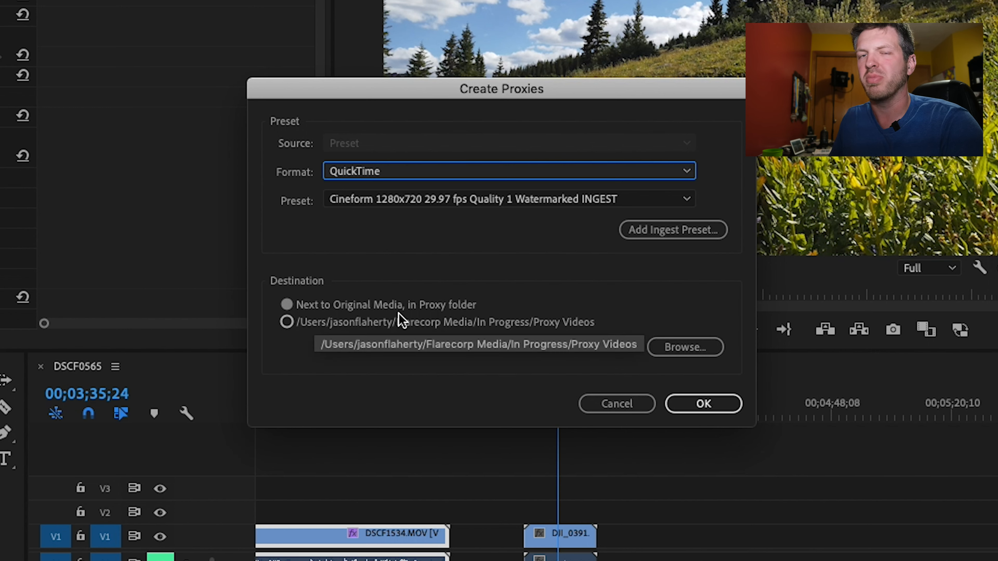
pyautogui.click(690, 402)
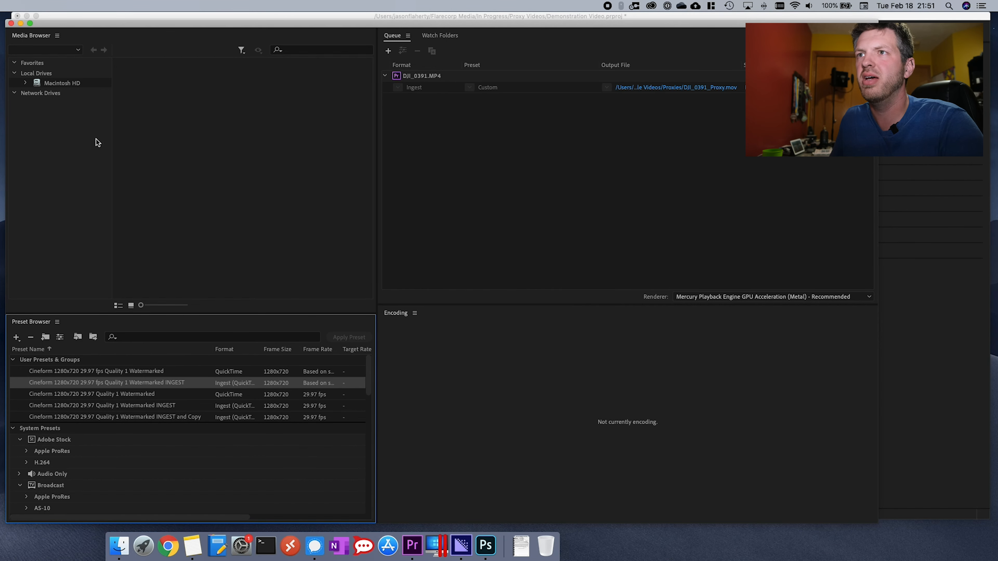
# - Check DJI_0391_Proxy.mov and DSCF1534_Proxy.mov in the Proxies folder of Sample Videos in Finder, and close the Finder windows
pyautogui.click(21, 23)
pyautogui.click(116, 545)
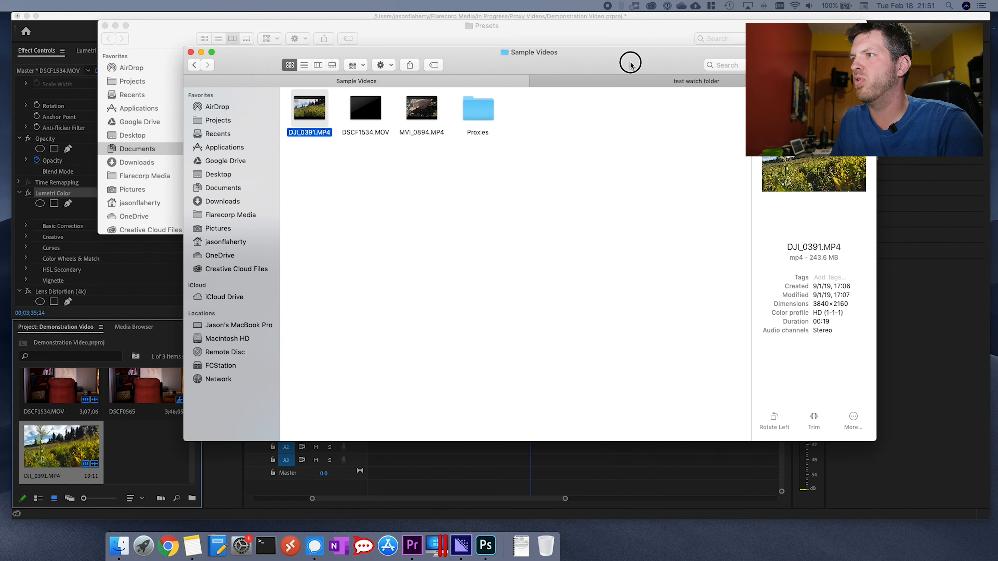
pyautogui.click(426, 196)
pyautogui.click(290, 128)
pyautogui.doubleClick(464, 118)
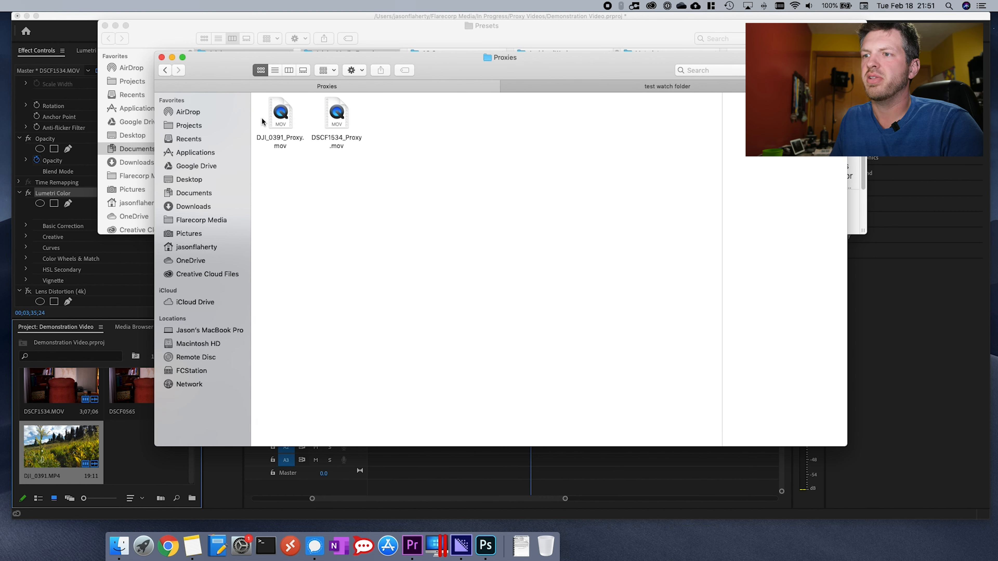
pyautogui.click(337, 116)
pyautogui.click(274, 147)
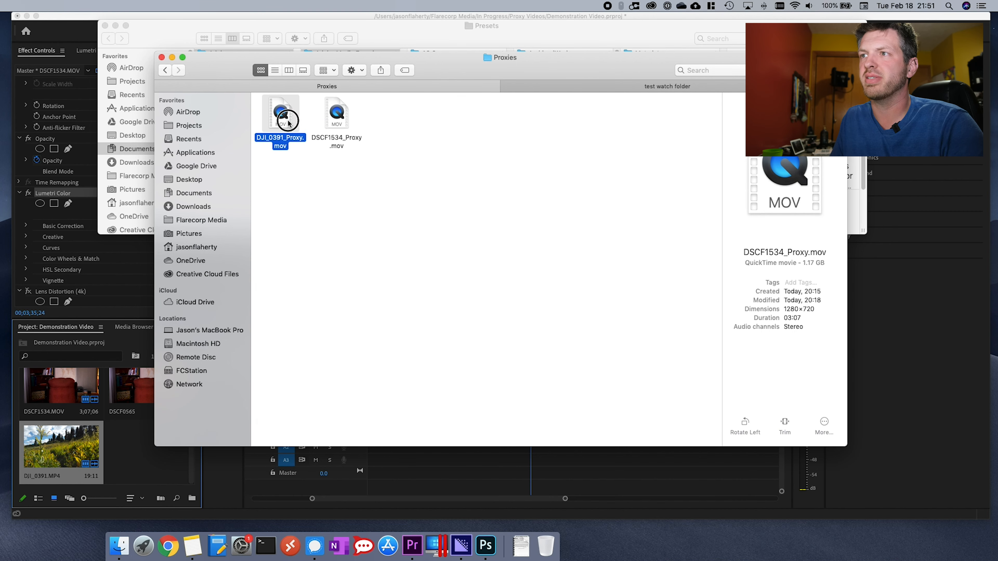
pyautogui.click(169, 70)
pyautogui.press('super+w')
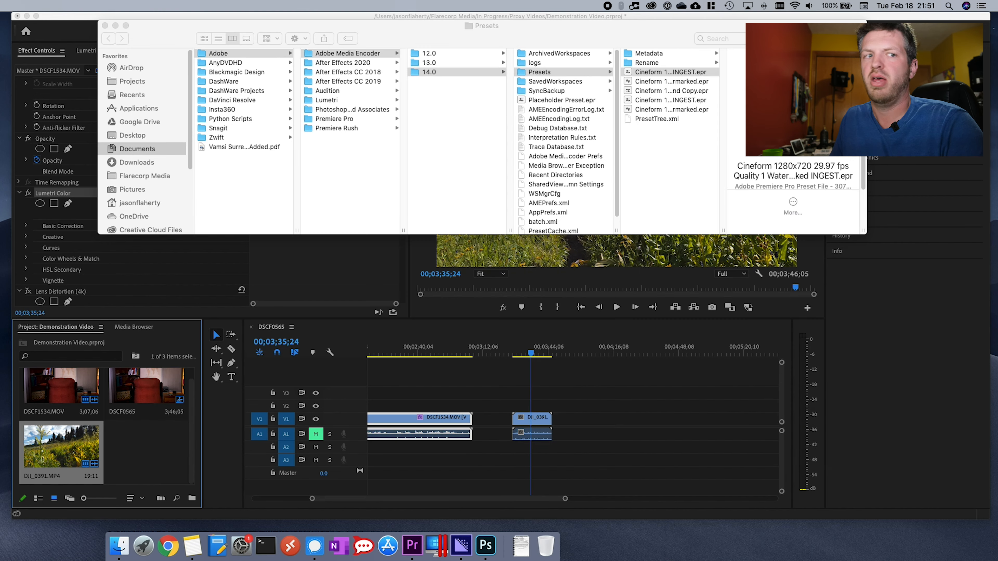
pyautogui.press('super+w')
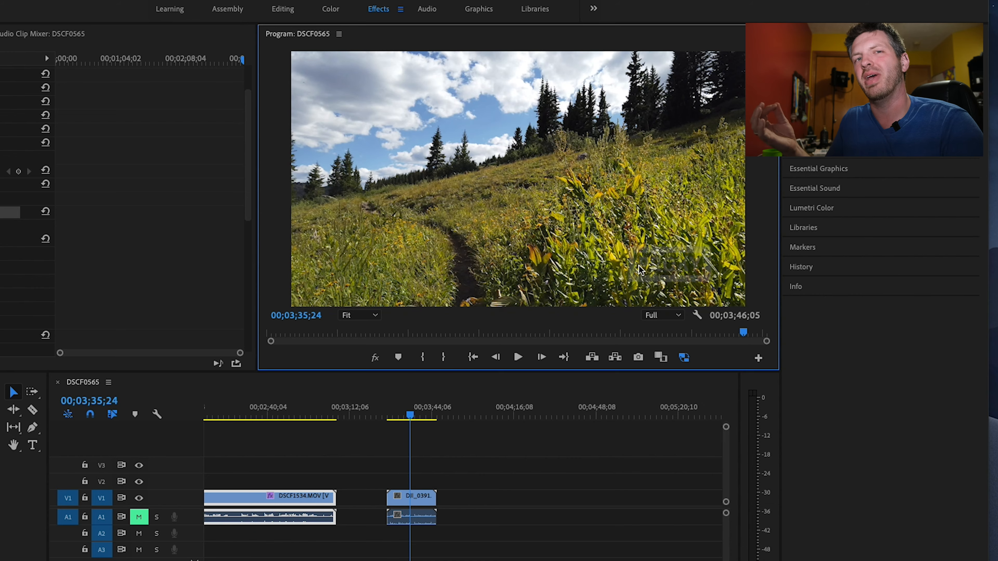
# - Compare the proxy and the original of the DJI_0391 clip around 00;03;37;22 in the sequence by toggling proxy display
pyautogui.moveTo(410, 416)
pyautogui.mouseDown()
pyautogui.moveTo(418, 418)
pyautogui.moveTo(401, 416)
pyautogui.moveTo(428, 419)
pyautogui.moveTo(409, 419)
pyautogui.mouseUp()
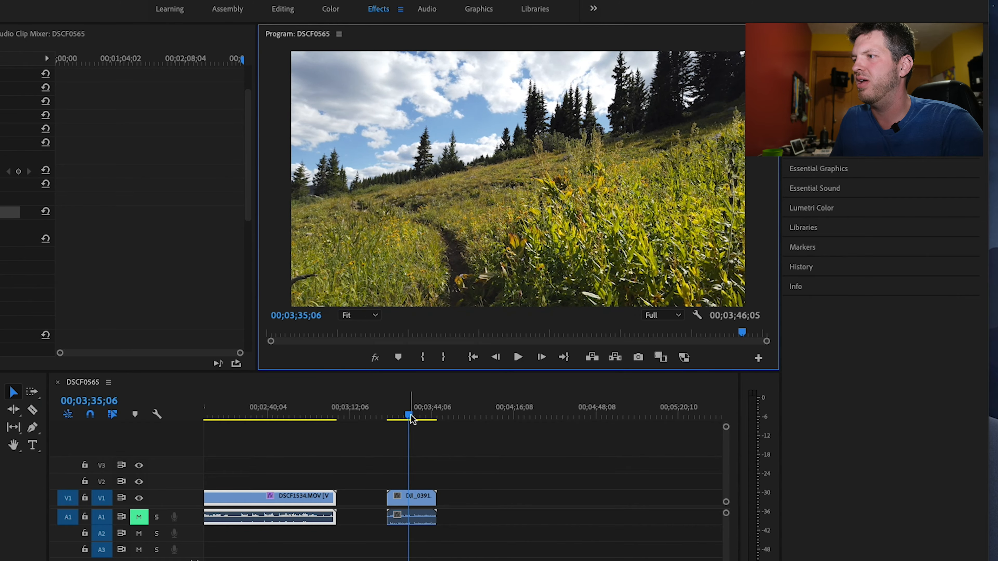
pyautogui.moveTo(408, 416); pyautogui.dragTo(414, 419)
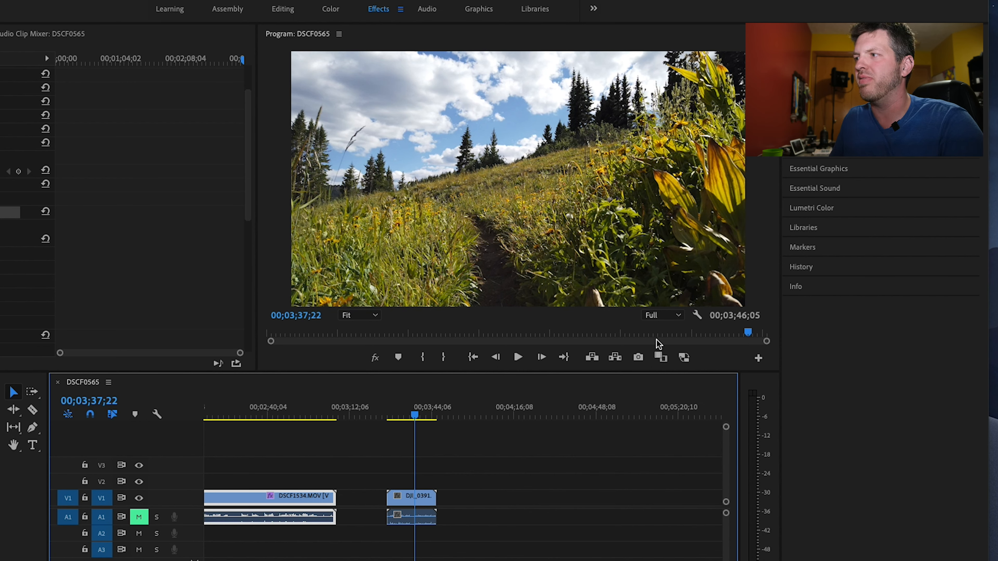
pyautogui.click(684, 357)
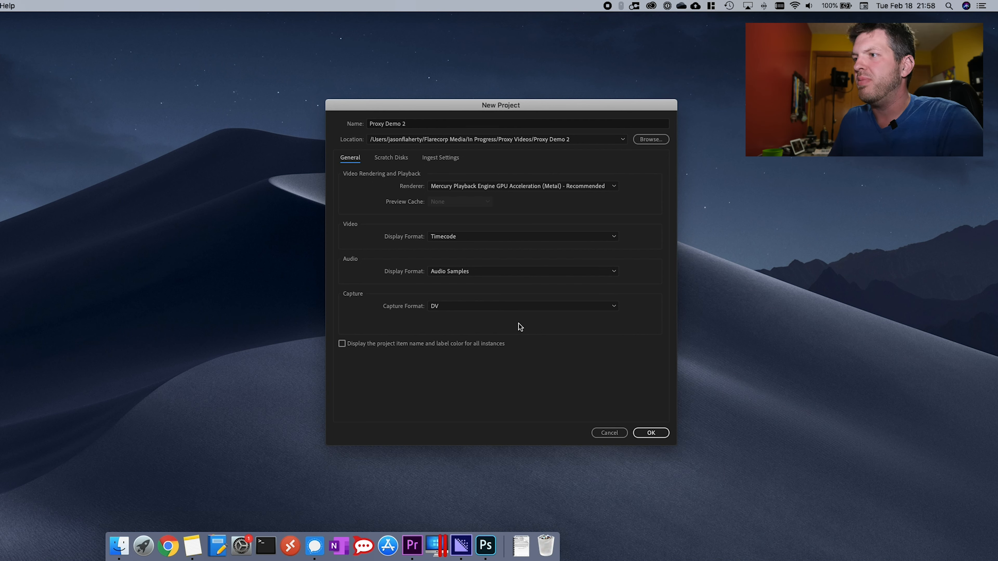
# - Review the ingest settings of the new Proxy Demo 2 project and create the project
pyautogui.click(439, 158)
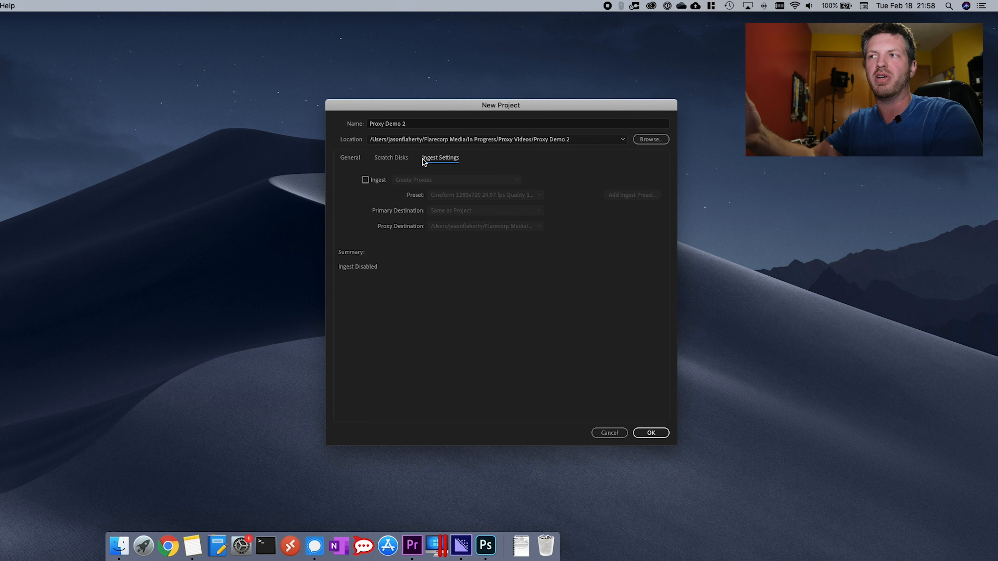
pyautogui.click(648, 437)
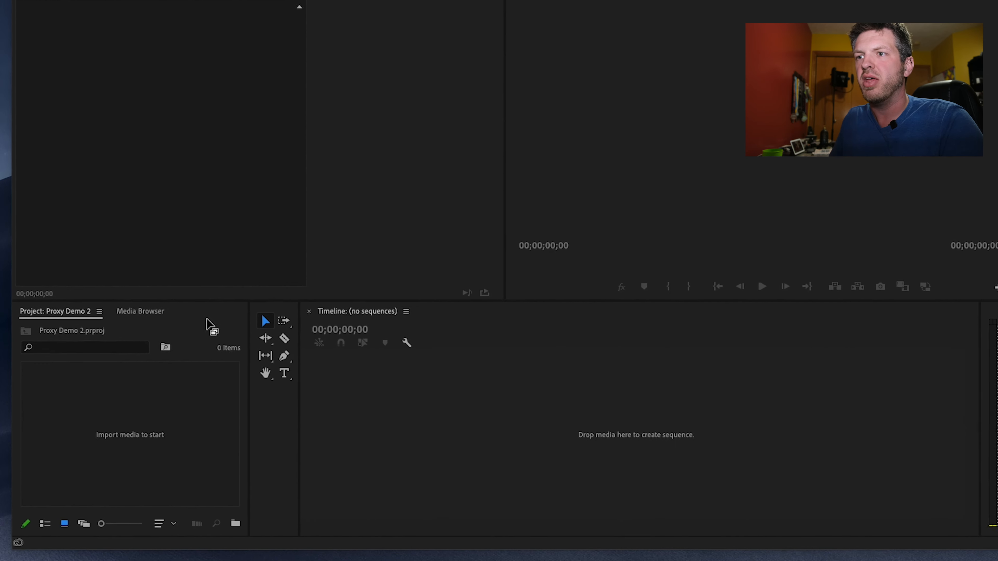
# - Enable ingest in the project settings with Create Proxies and the Cineform 1280x720 29.97 fps Quality 1 Watermarked INGEST preset
pyautogui.click(167, 299)
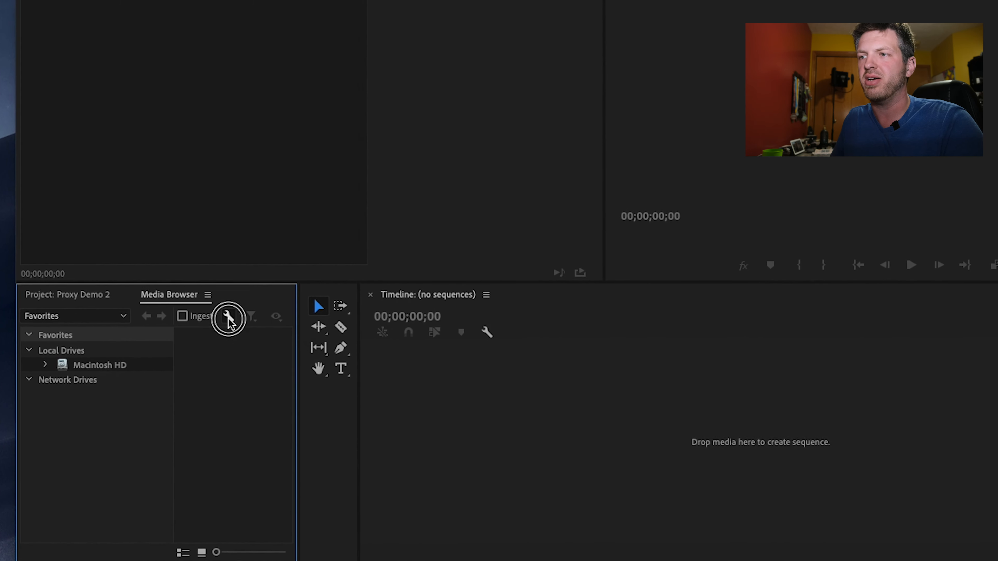
pyautogui.click(240, 316)
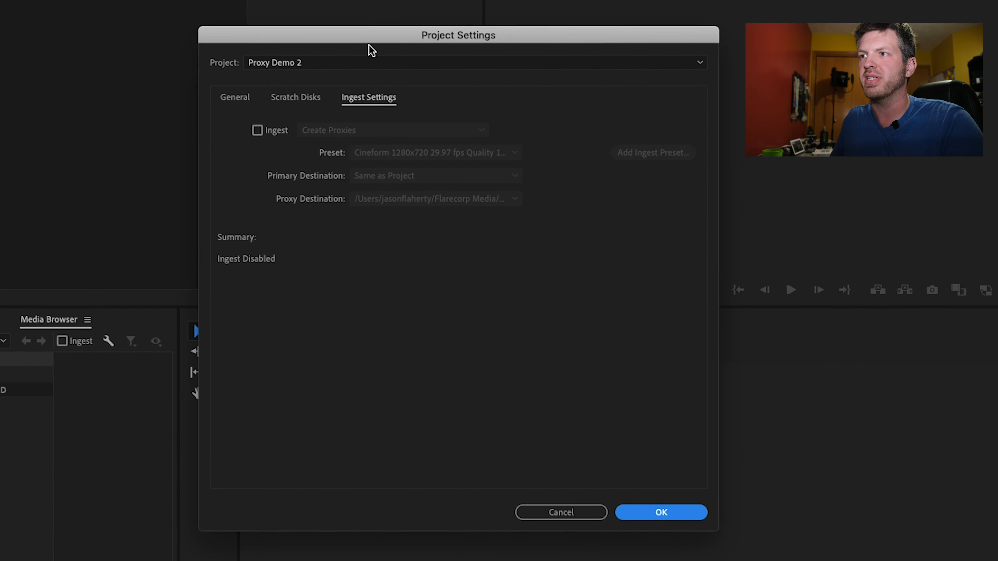
pyautogui.click(512, 23)
pyautogui.click(373, 107)
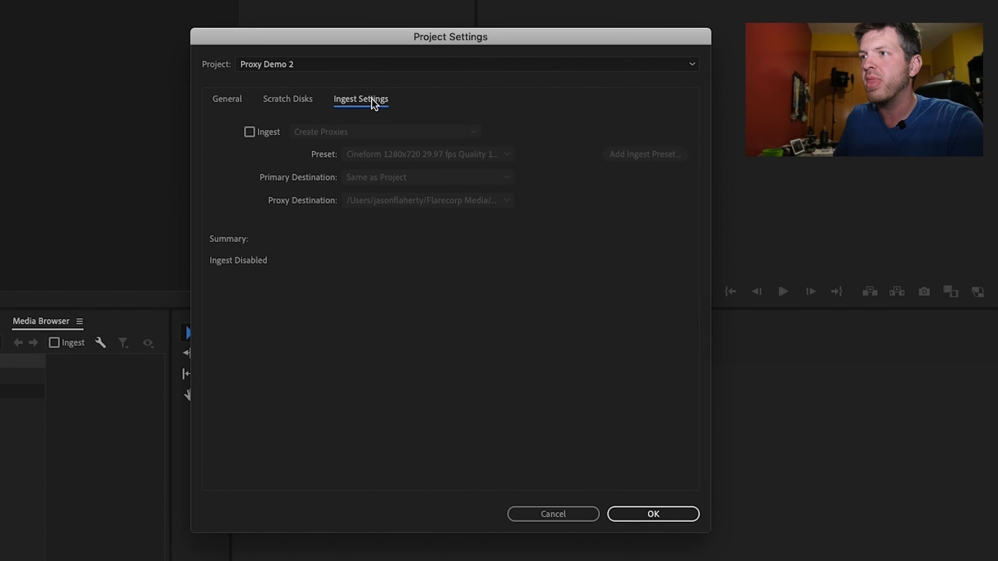
pyautogui.click(248, 133)
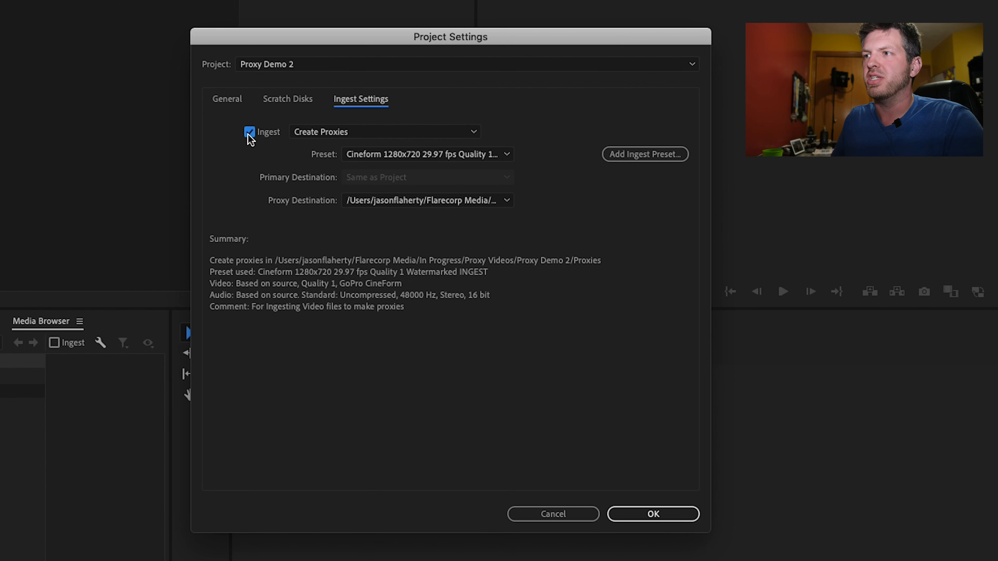
pyautogui.click(367, 133)
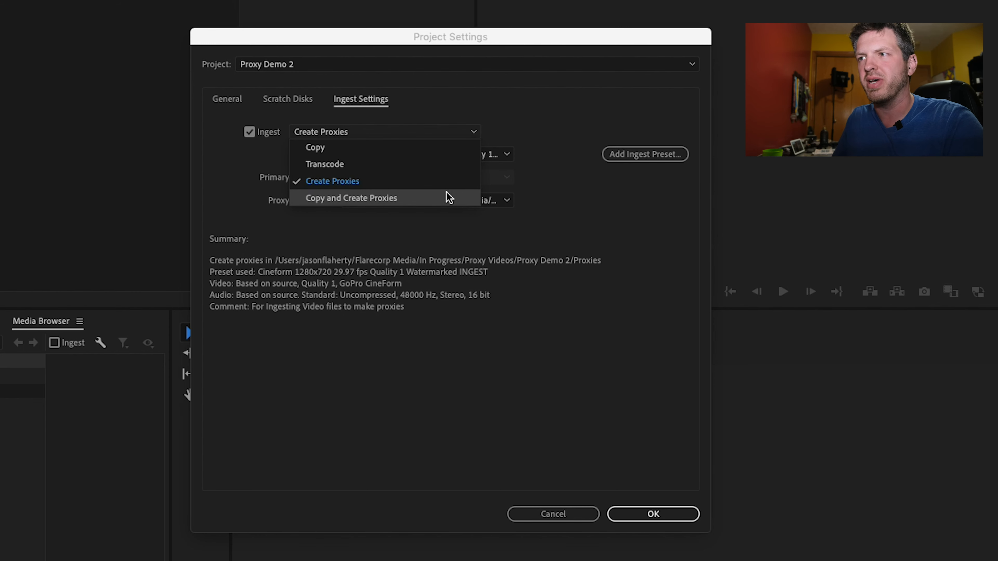
pyautogui.click(393, 182)
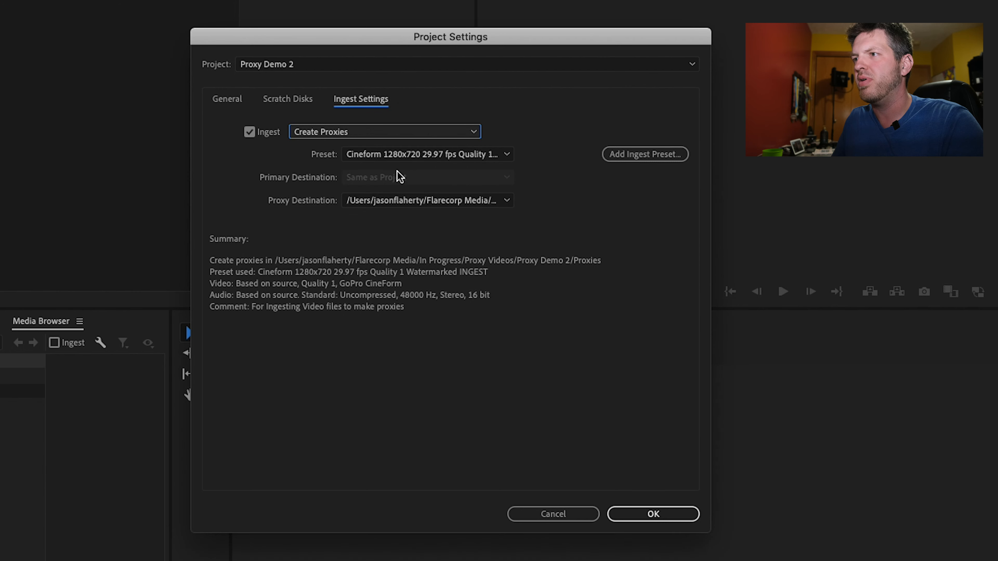
pyautogui.click(433, 156)
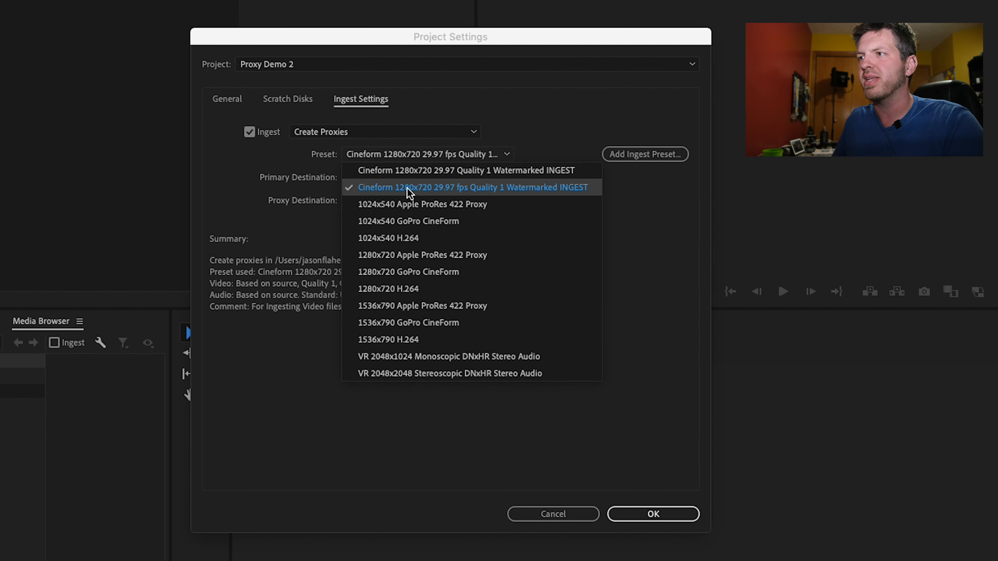
pyautogui.click(483, 189)
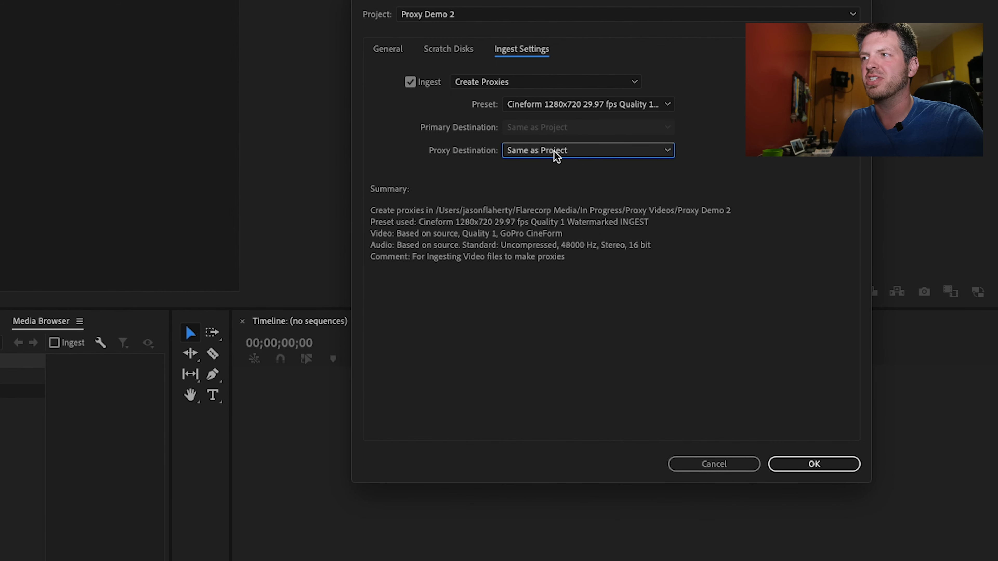
# - Set the proxy destination to a new Proxies folder inside the Proxy Demo 2 folder and apply the project settings
pyautogui.click(556, 156)
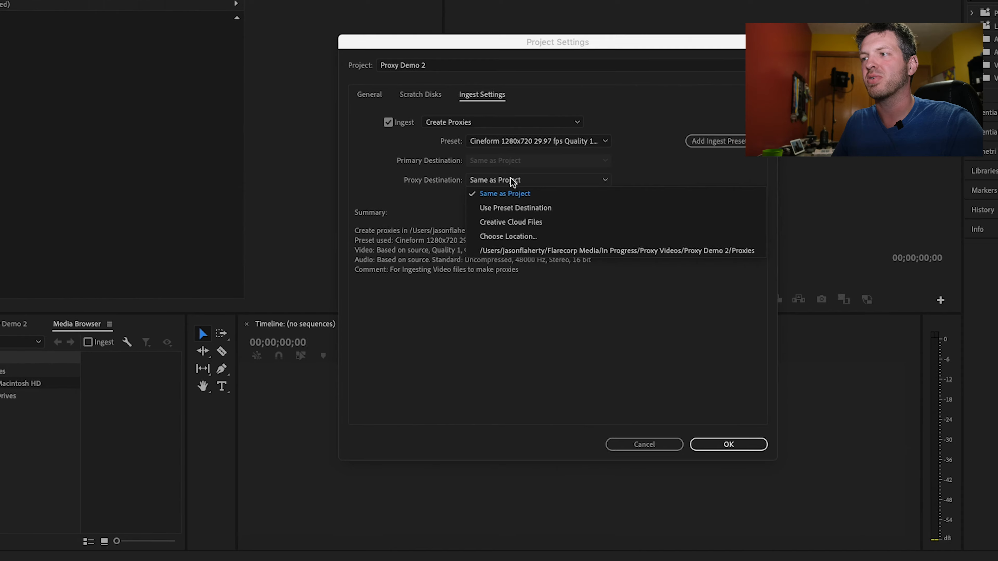
pyautogui.click(560, 154)
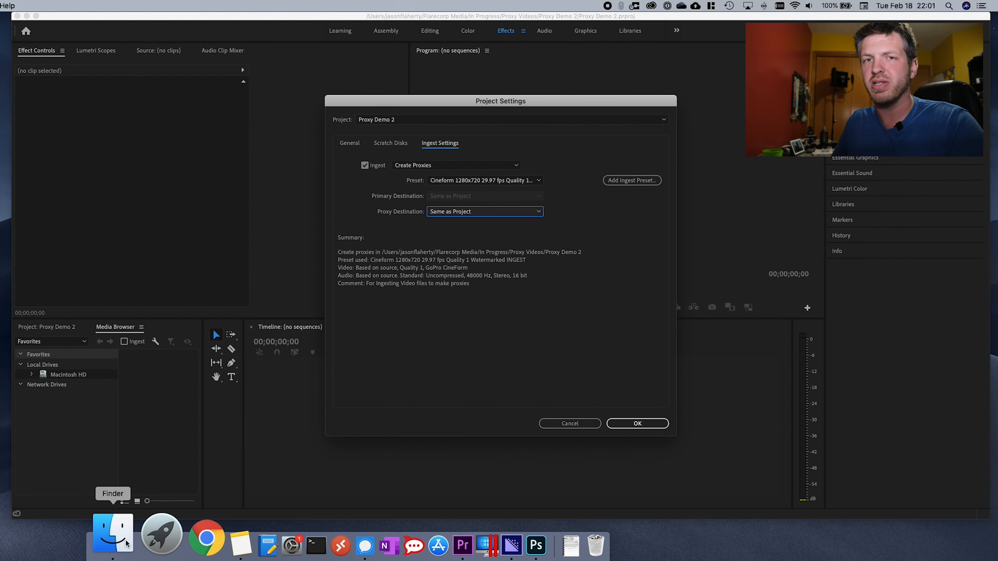
pyautogui.click(126, 544)
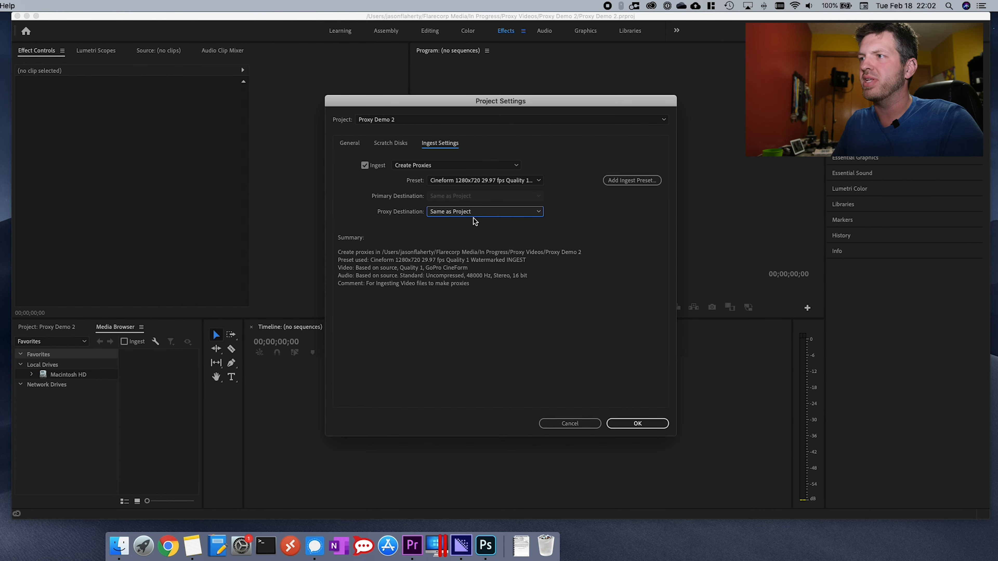
pyautogui.click(473, 214)
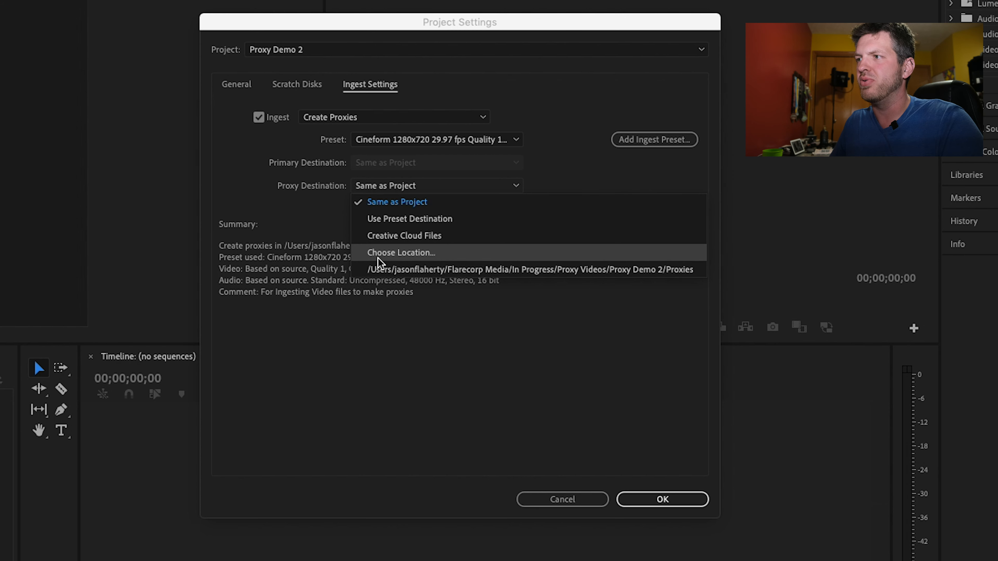
pyautogui.click(398, 254)
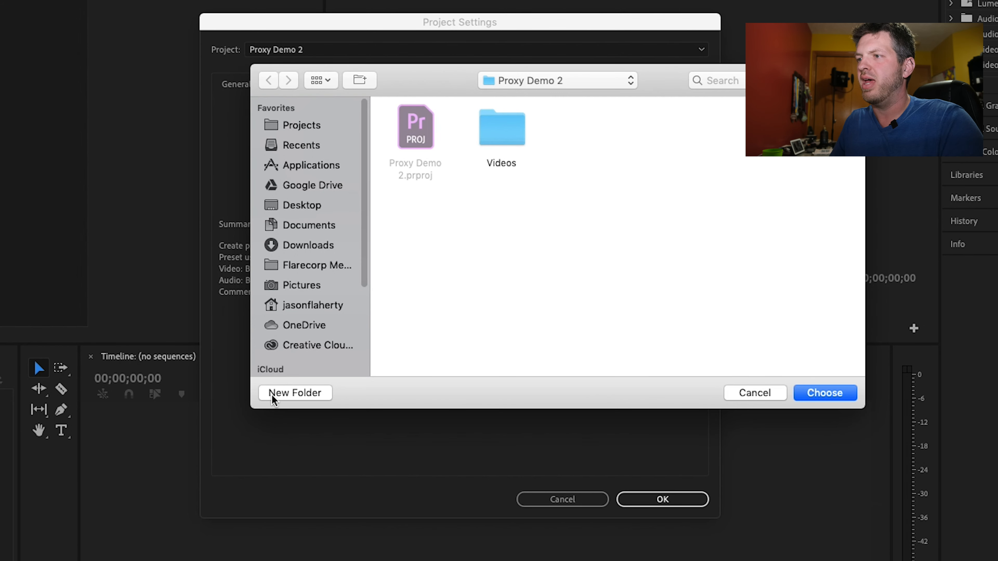
pyautogui.click(308, 394)
pyautogui.write('Proxies')
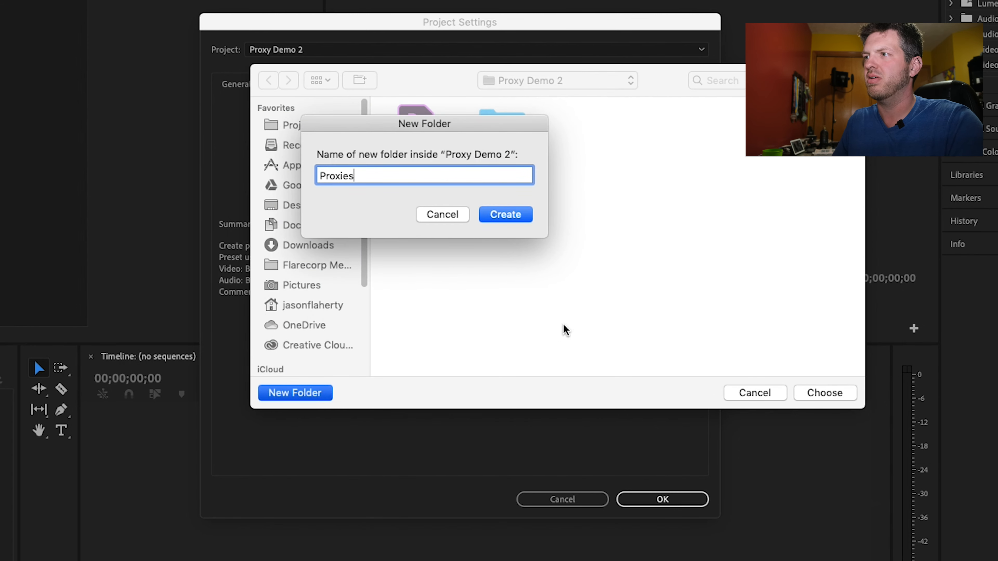
pyautogui.click(509, 218)
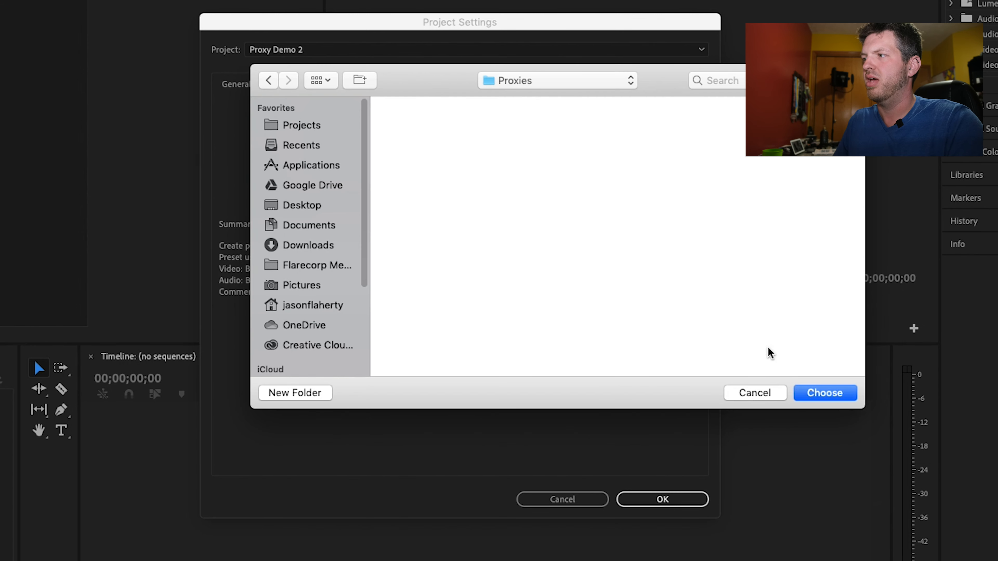
pyautogui.click(851, 398)
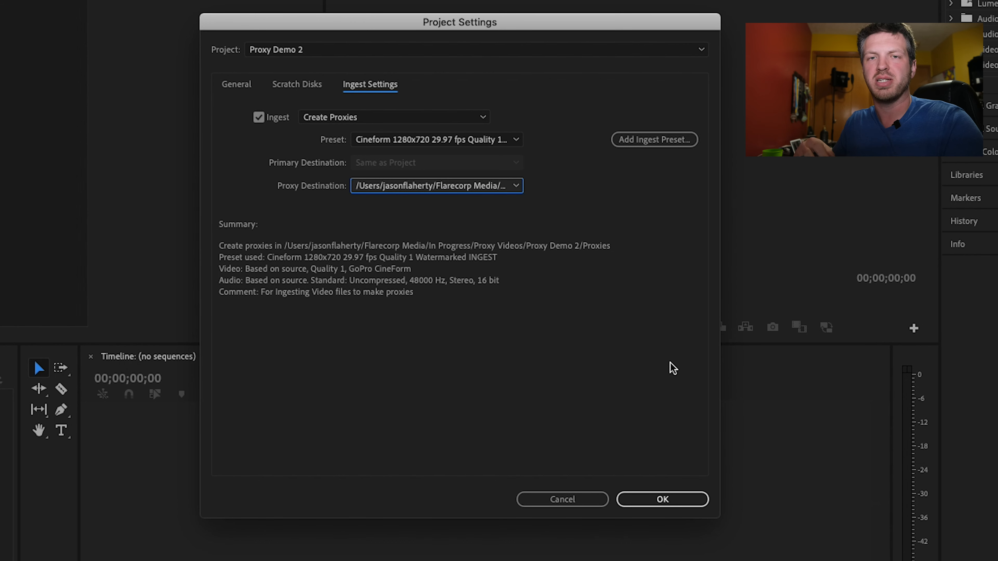
pyautogui.click(478, 184)
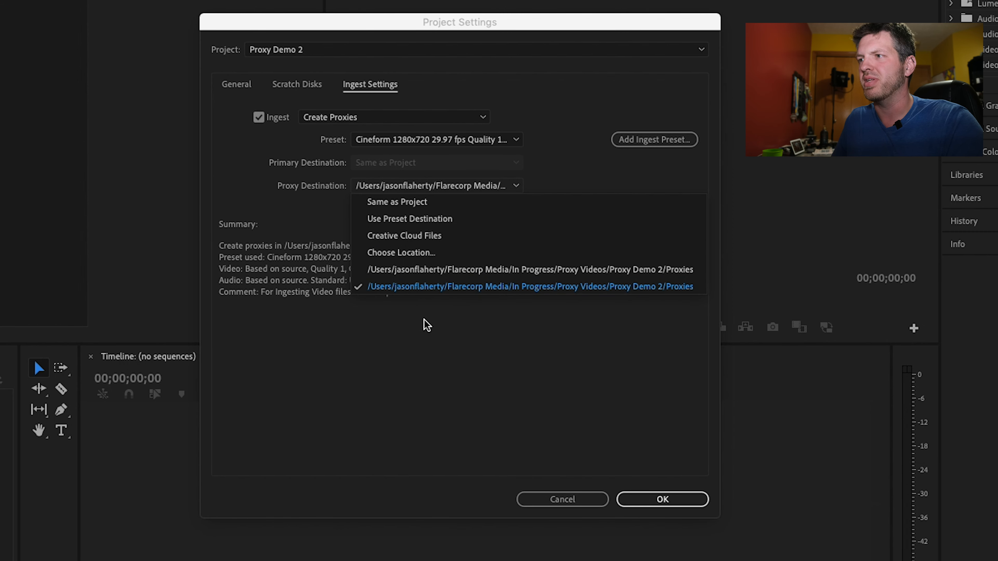
pyautogui.click(415, 323)
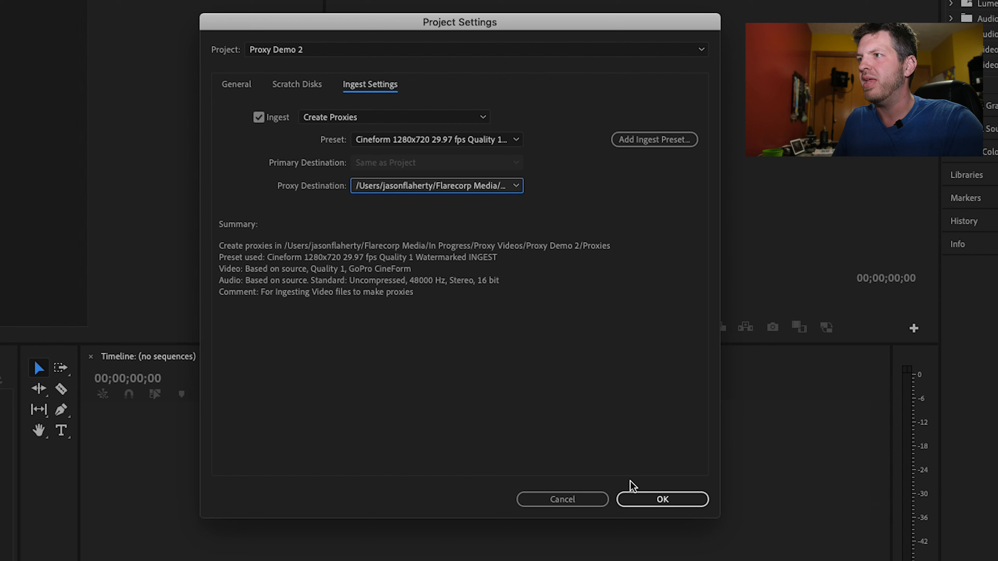
pyautogui.click(661, 501)
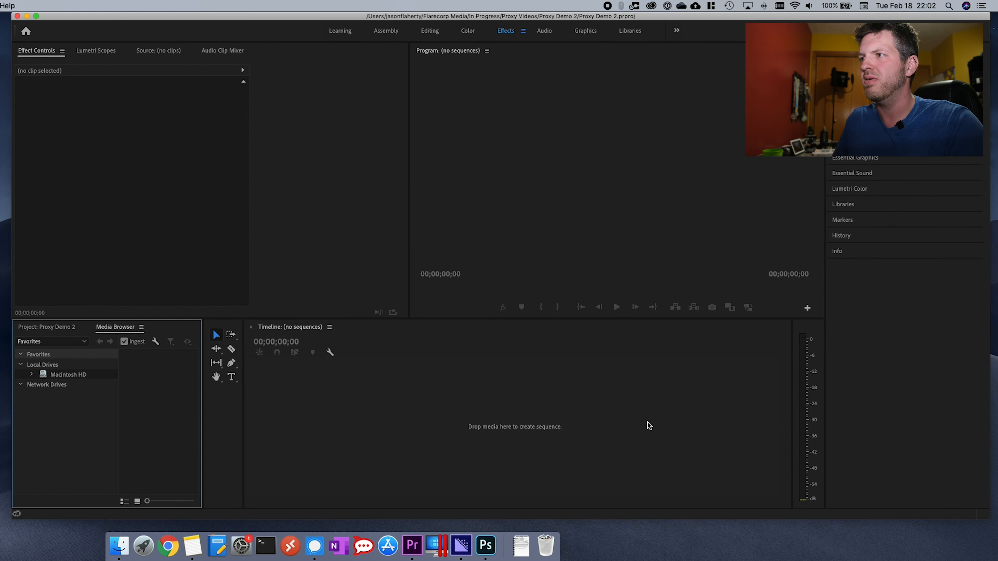
# - Import DJI_0391.MP4 and MVI_0894.MP4 from the Videos folder in Finder into the project, and switch to Media Encoder to check the ingest queue
pyautogui.click(56, 327)
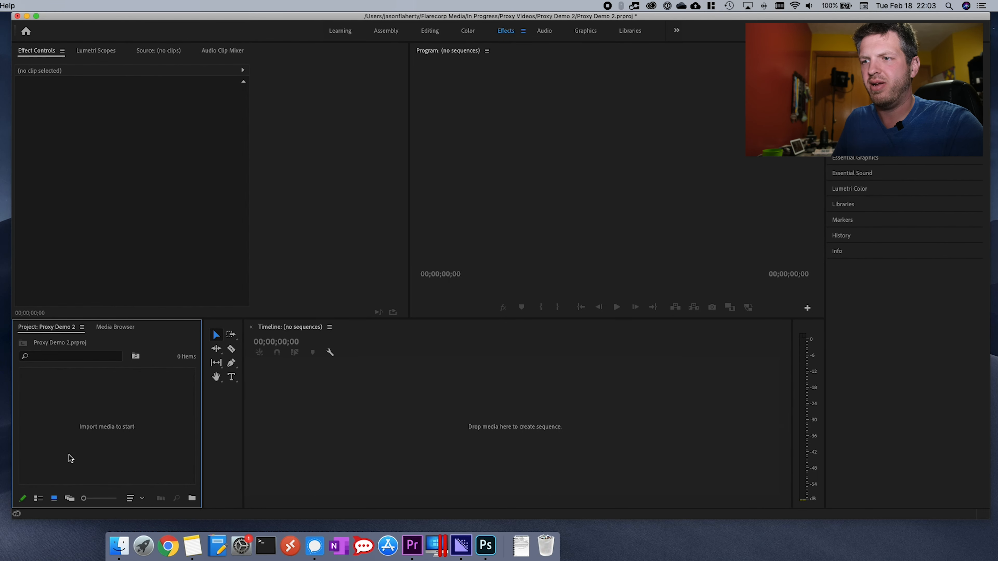
pyautogui.click(119, 545)
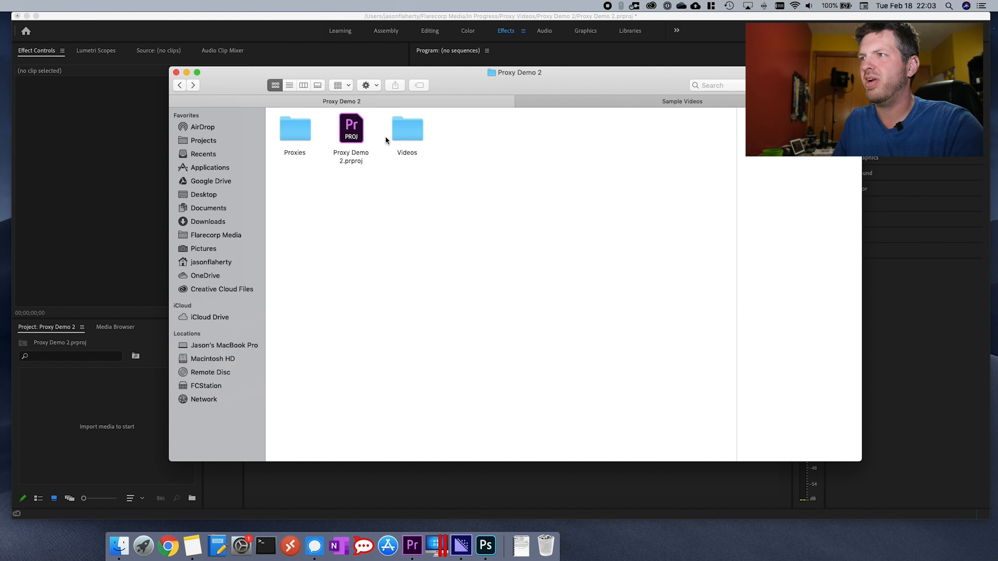
pyautogui.doubleClick(406, 132)
pyautogui.moveTo(384, 173); pyautogui.dragTo(273, 112)
pyautogui.moveTo(281, 148); pyautogui.dragTo(63, 403)
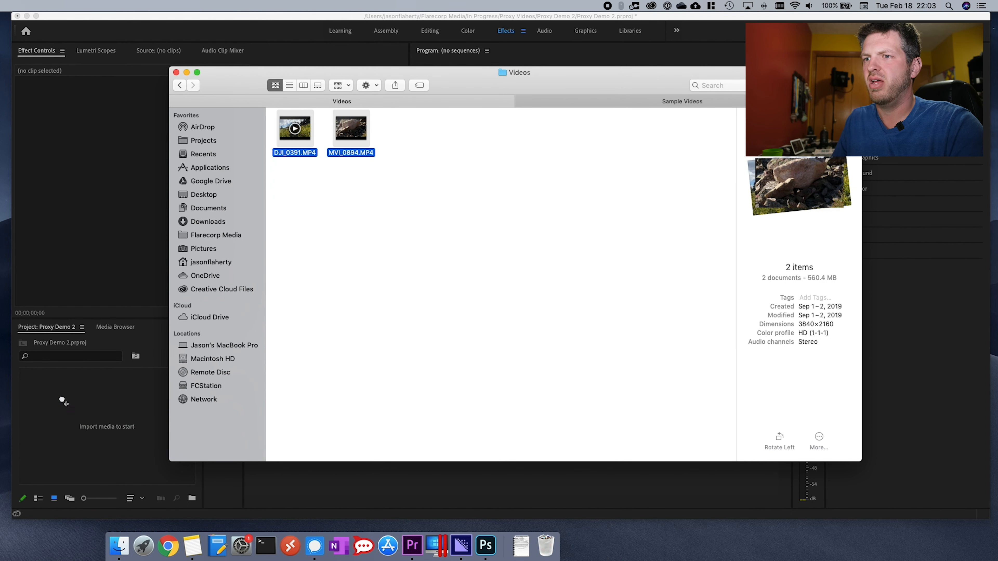
pyautogui.click(462, 541)
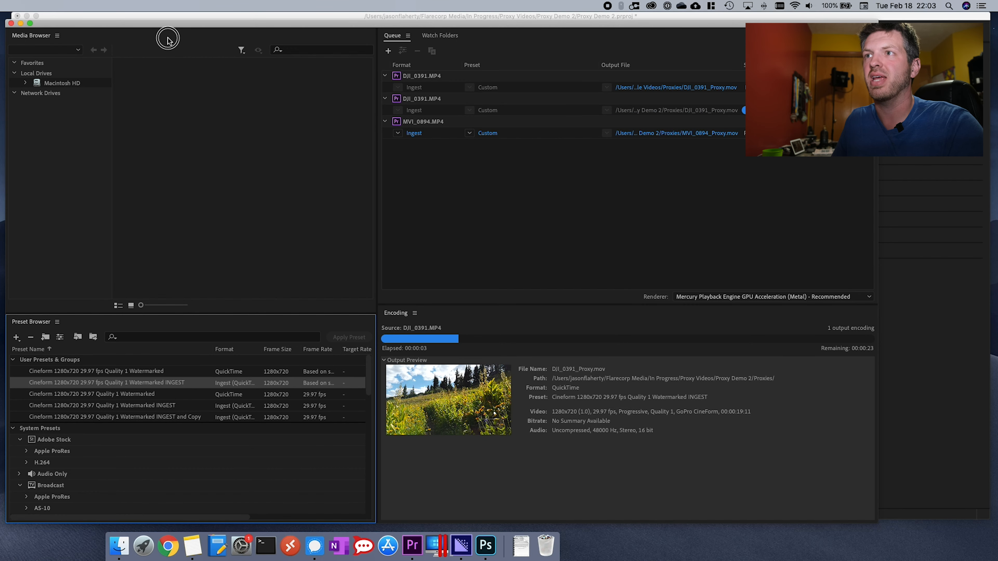
# - Check the progress of the proxy ingest jobs in the Media Encoder queue and return to the Premiere Pro project
pyautogui.moveTo(152, 26); pyautogui.dragTo(168, 38)
pyautogui.click(169, 17)
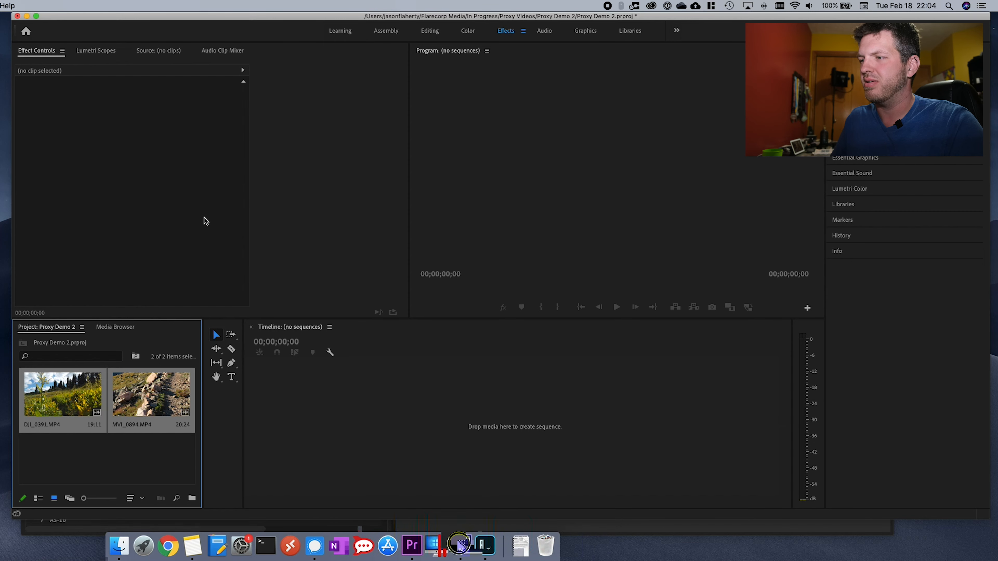
pyautogui.click(460, 545)
pyautogui.click(37, 35)
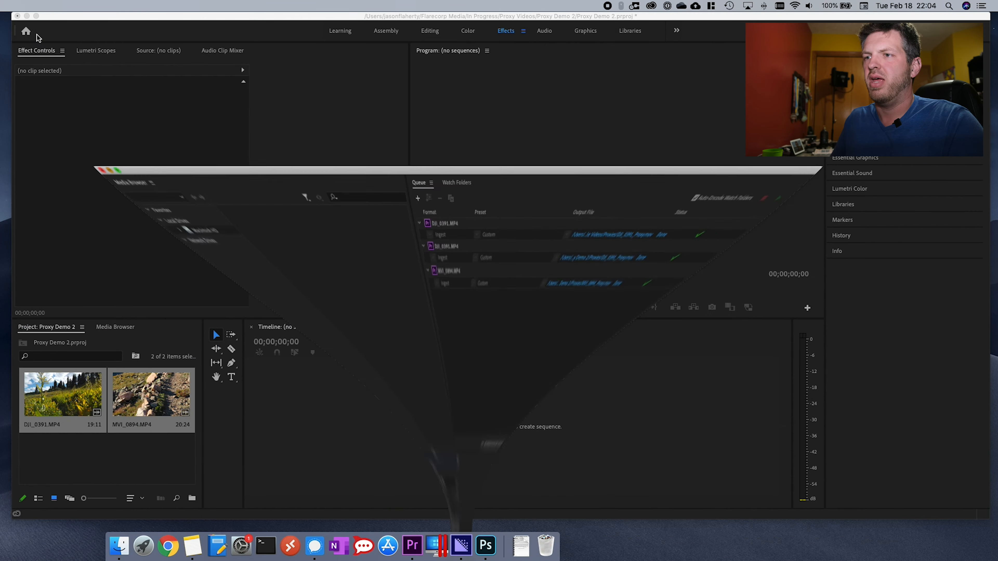
# - Create a new sequence from the MVI_0894.MP4 clip and move the playhead to 00:00:05:18
pyautogui.click(138, 448)
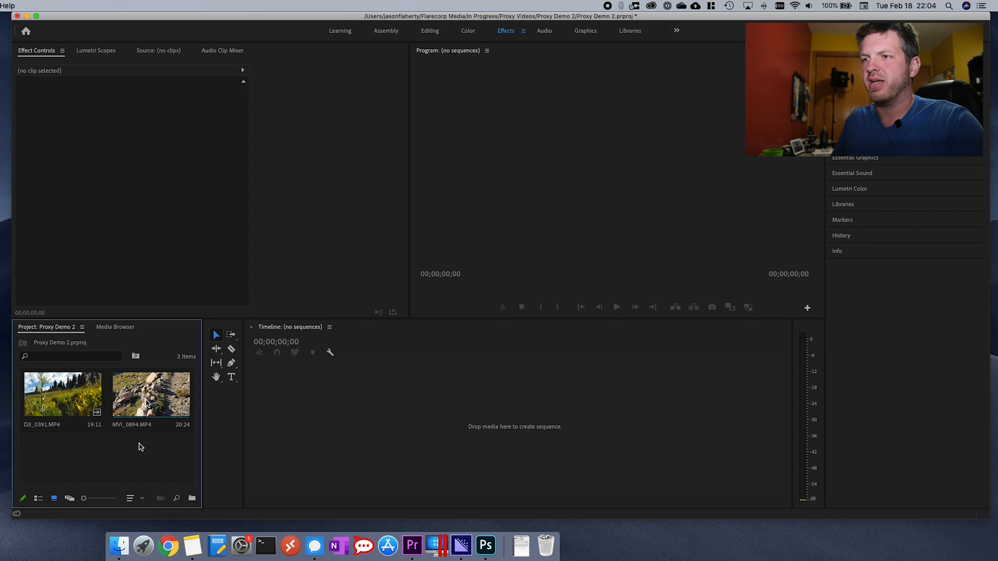
pyautogui.moveTo(152, 397); pyautogui.dragTo(286, 411)
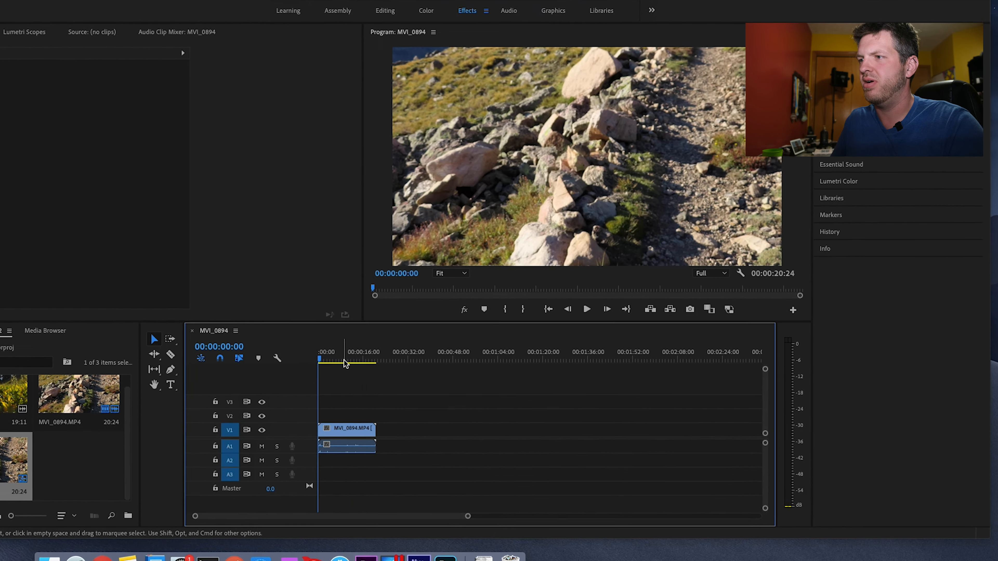
pyautogui.click(392, 353)
pyautogui.moveTo(270, 372); pyautogui.dragTo(244, 368)
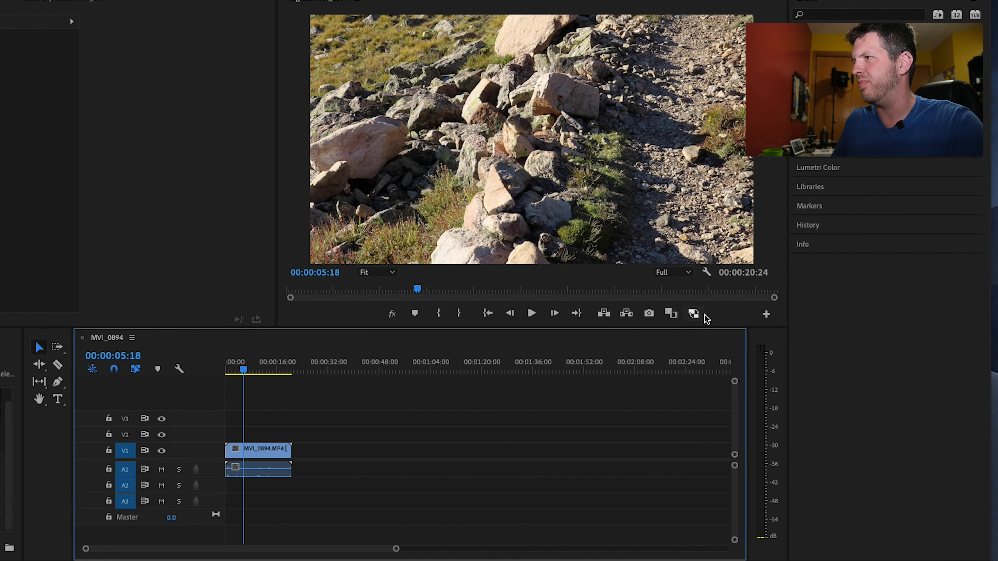
# - Enable proxy playback in the Program monitor and scrub the sequence to 00:00:15:18
pyautogui.click(694, 315)
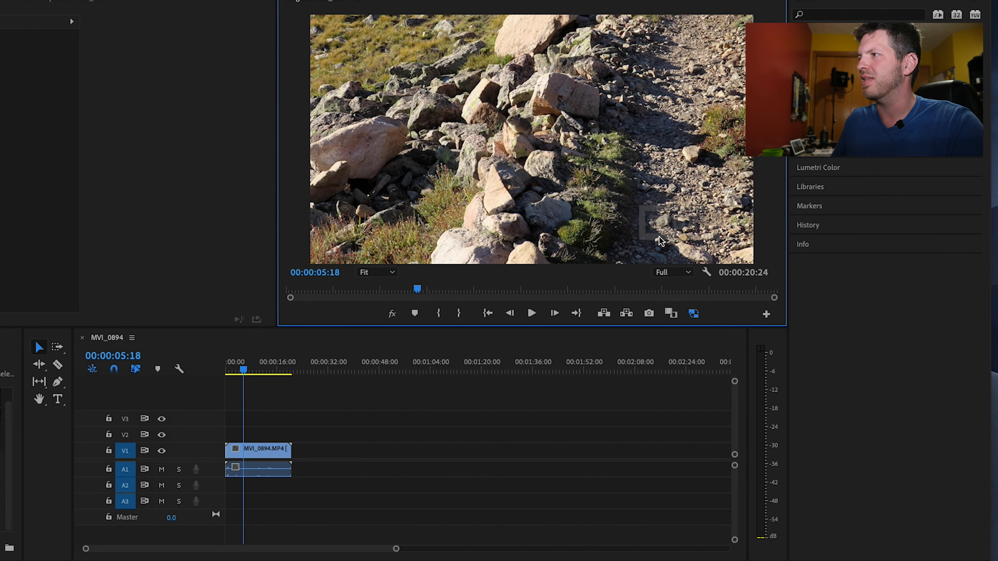
pyautogui.click(247, 371)
pyautogui.moveTo(247, 371); pyautogui.dragTo(275, 370)
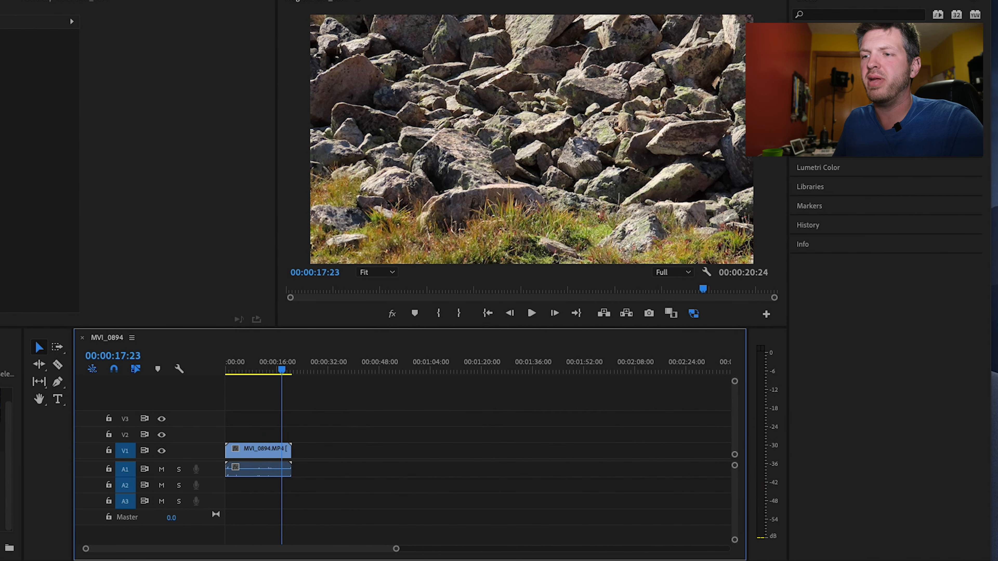
# - Switch to Finder, open the Proxies folder inside Proxy Demo 2, and preview DJI_0391_Proxy.mov
pyautogui.click(2, 560)
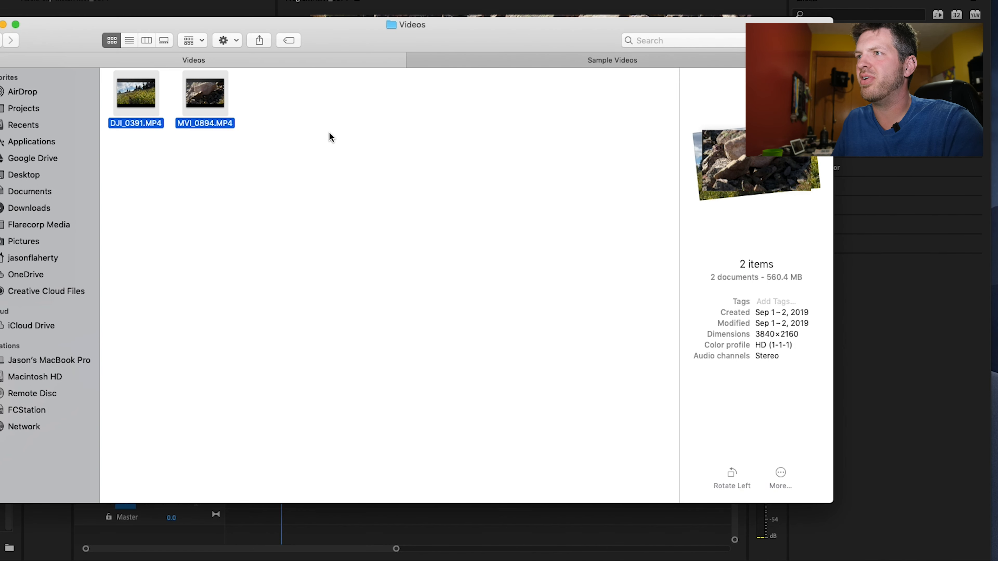
pyautogui.click(34, 40)
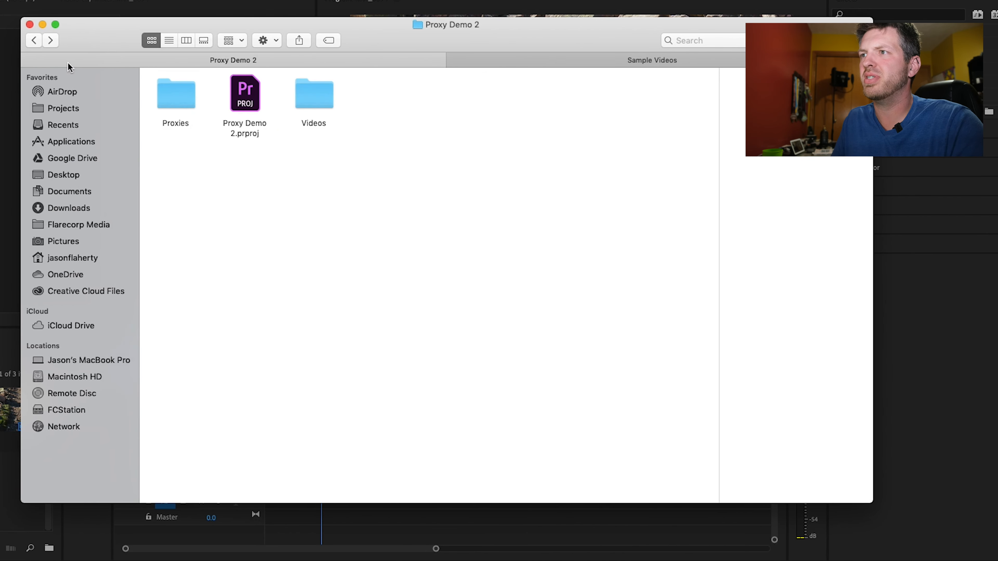
pyautogui.doubleClick(184, 96)
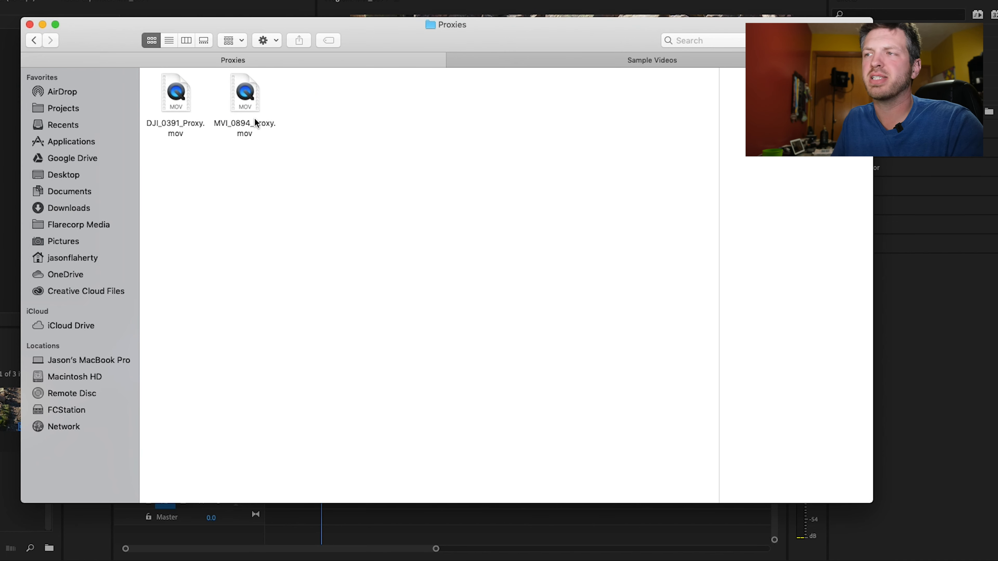
pyautogui.click(183, 112)
pyautogui.press('space')
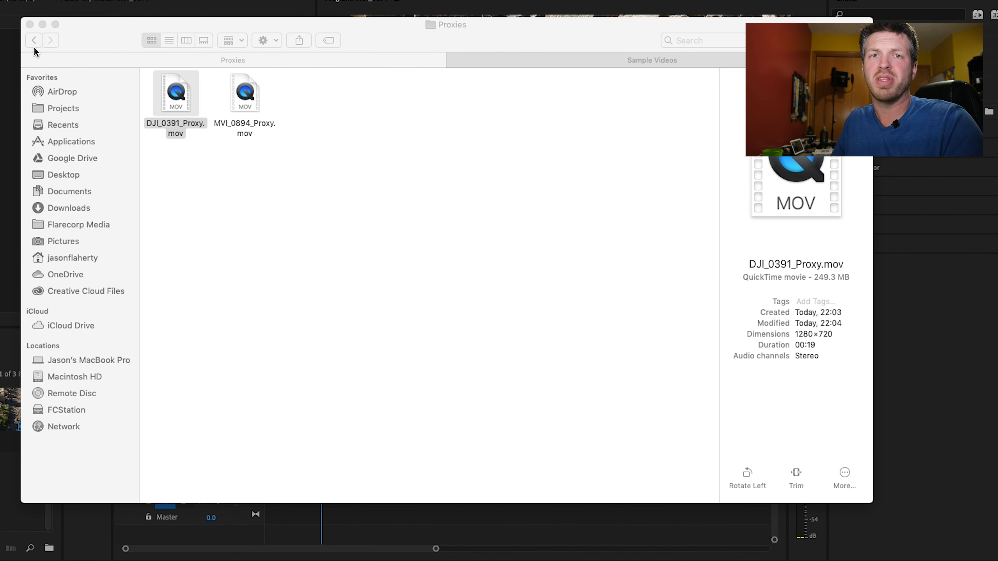
# - Move the Proxies folder inside Proxy Demo 2 to the Trash and return to the Premiere Pro project
pyautogui.click(35, 44)
pyautogui.click(192, 99)
pyautogui.rightClick(192, 98)
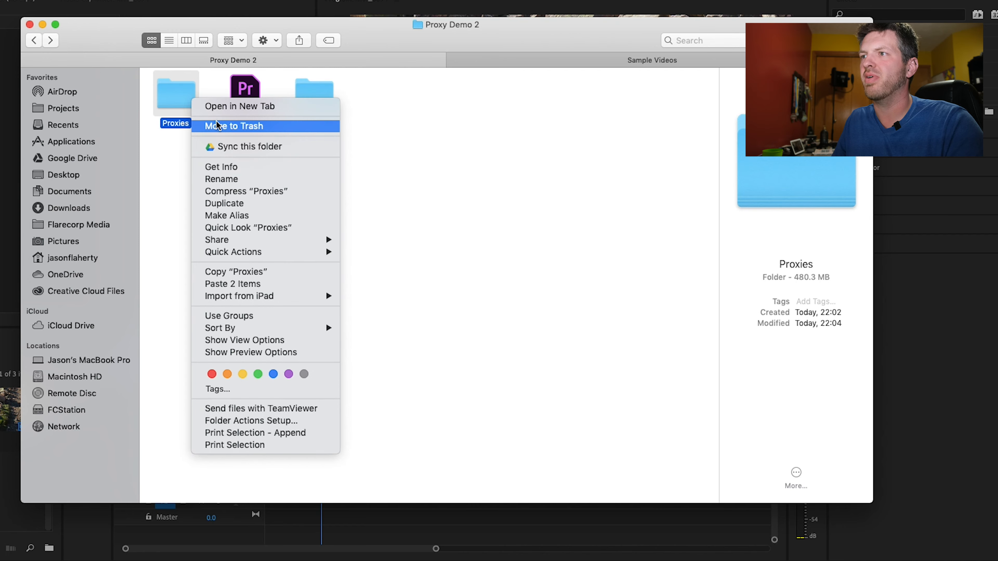
pyautogui.click(247, 127)
pyautogui.click(287, 171)
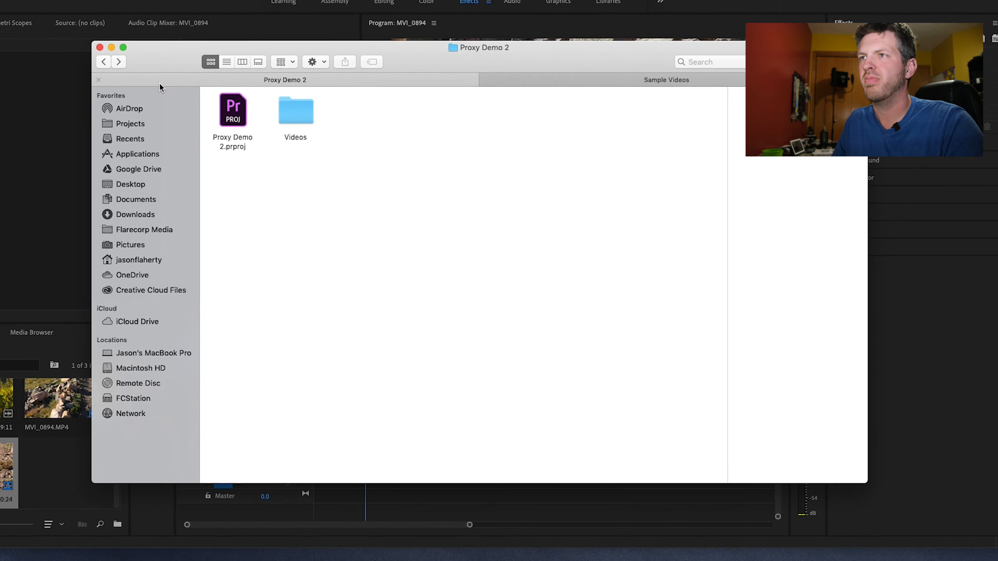
pyautogui.click(247, 17)
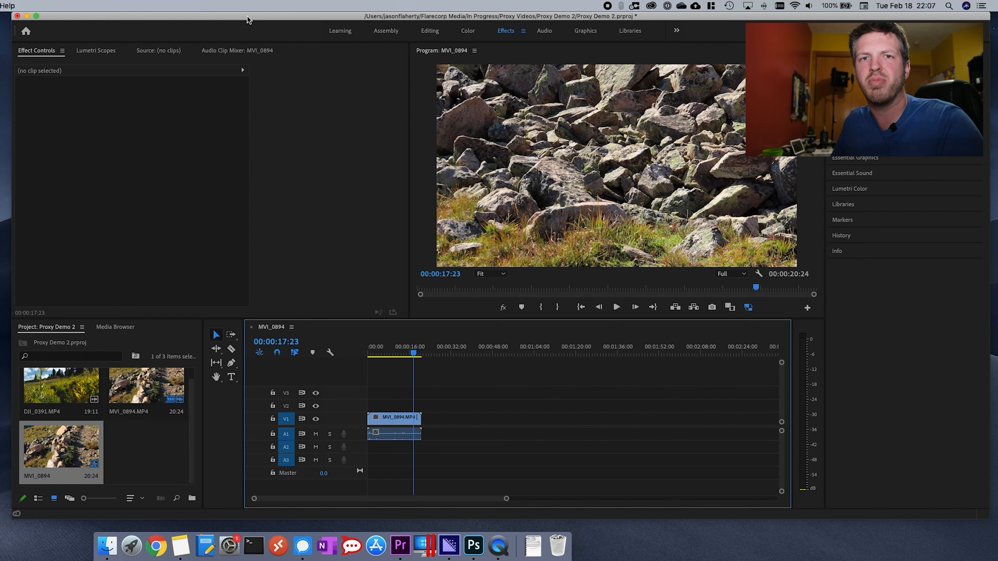
pyautogui.hotkey('shift', '8')
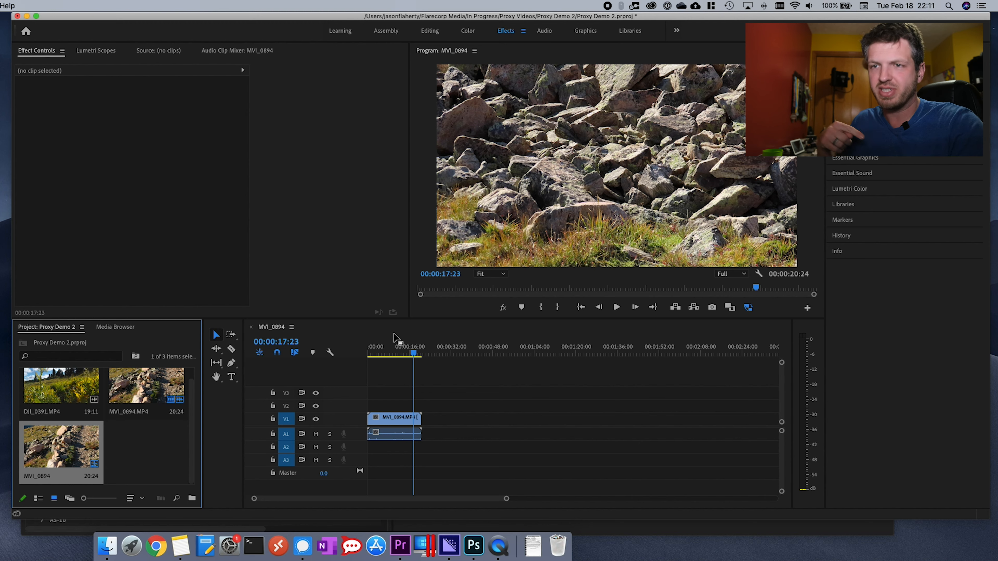
# - Switch to Media Encoder and duplicate the Cineform 1280x720 29.97 fps Quality 1 Watermarked INGEST preset
pyautogui.click(445, 549)
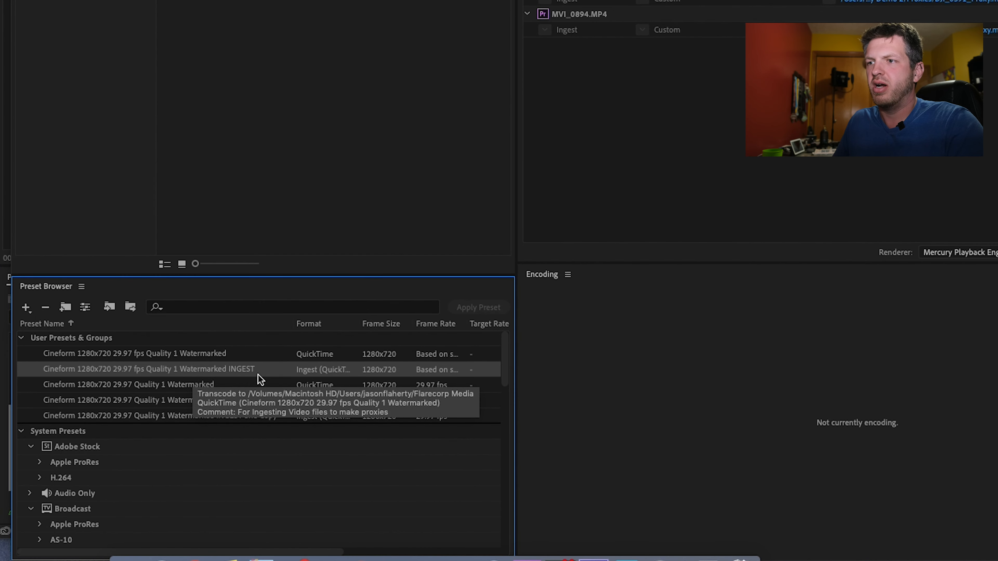
pyautogui.rightClick(228, 372)
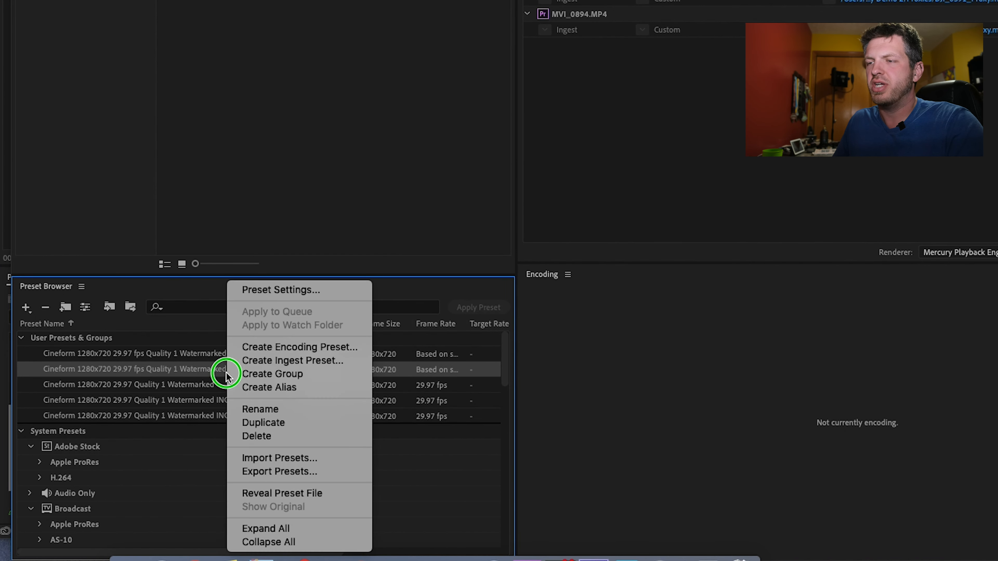
pyautogui.click(279, 420)
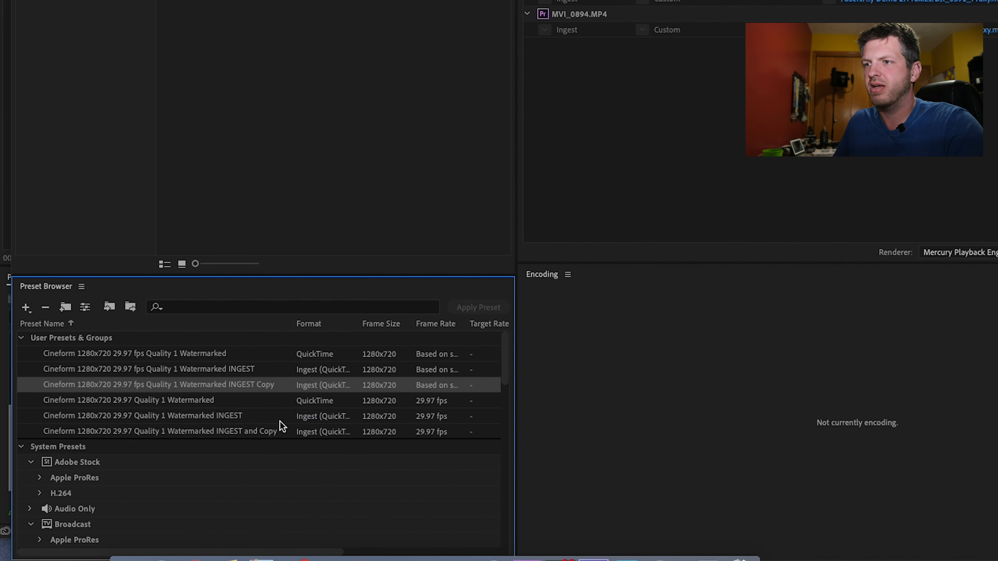
# - Enable Copy files to Destination alongside Transcode files to Destination in the settings of the duplicated INGEST preset
pyautogui.rightClick(232, 386)
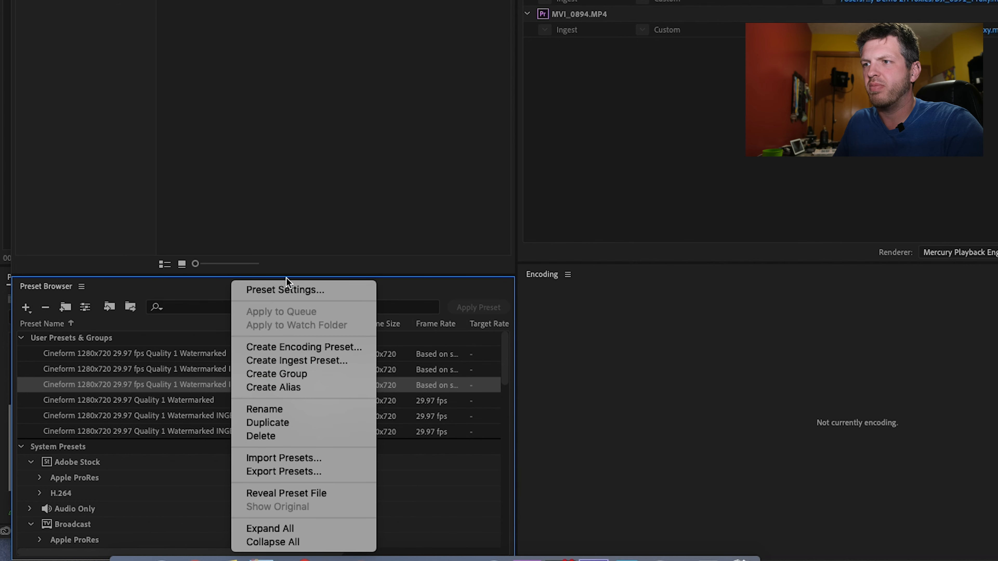
pyautogui.click(288, 291)
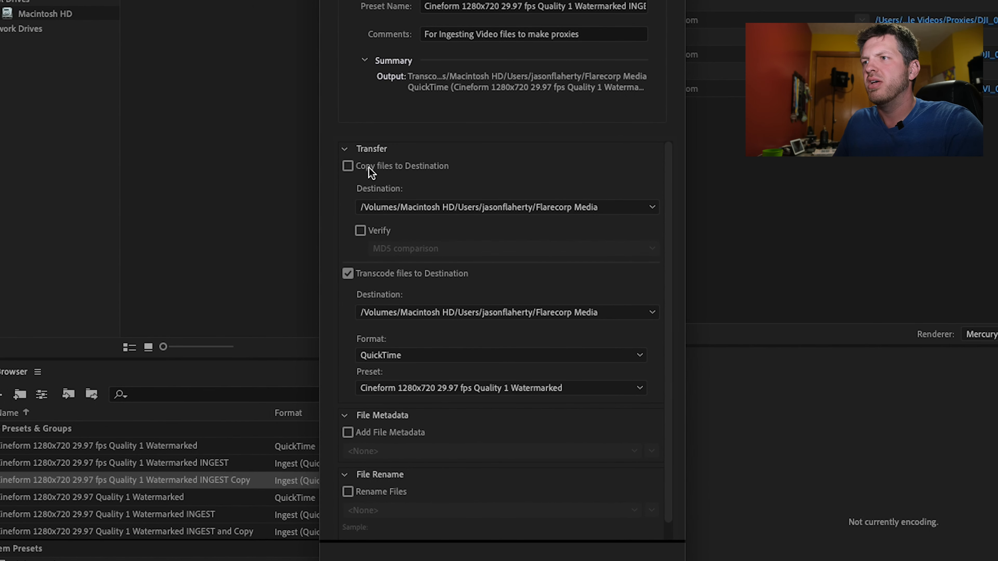
pyautogui.click(347, 166)
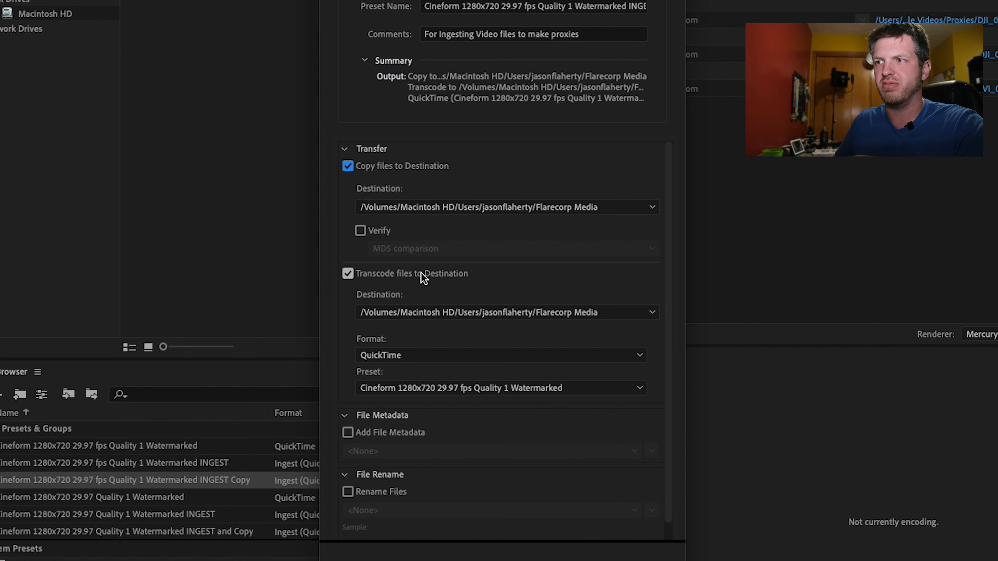
pyautogui.click(452, 276)
pyautogui.click(408, 273)
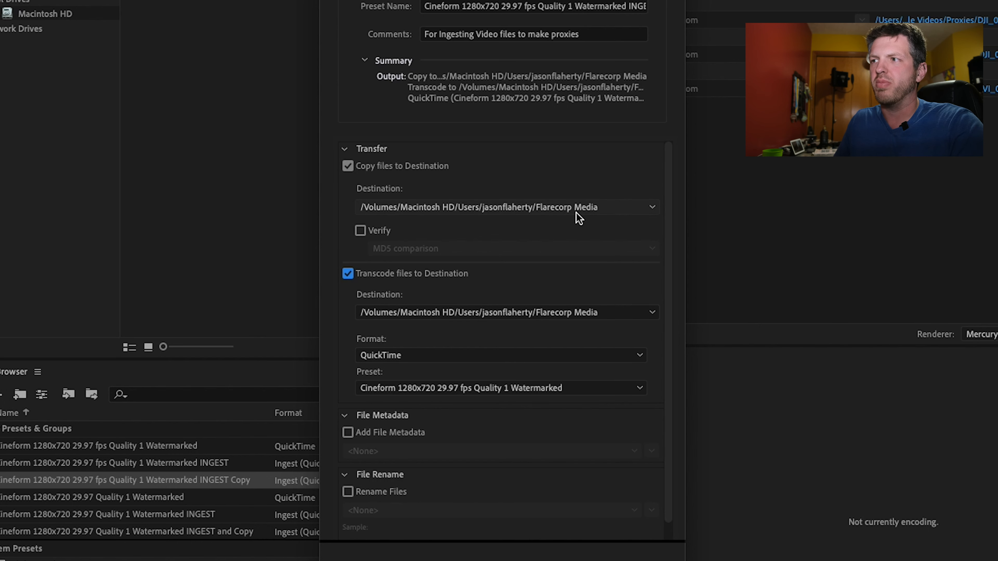
# - Look at the Flarecorp Media destination folder in Finder, and confirm the ingest preset settings
pyautogui.click(107, 545)
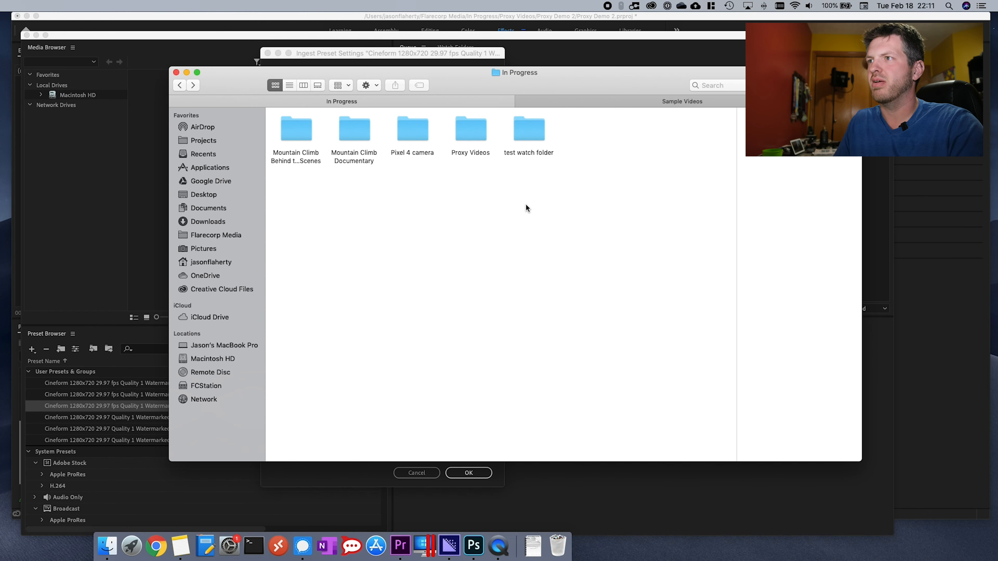
pyautogui.click(216, 236)
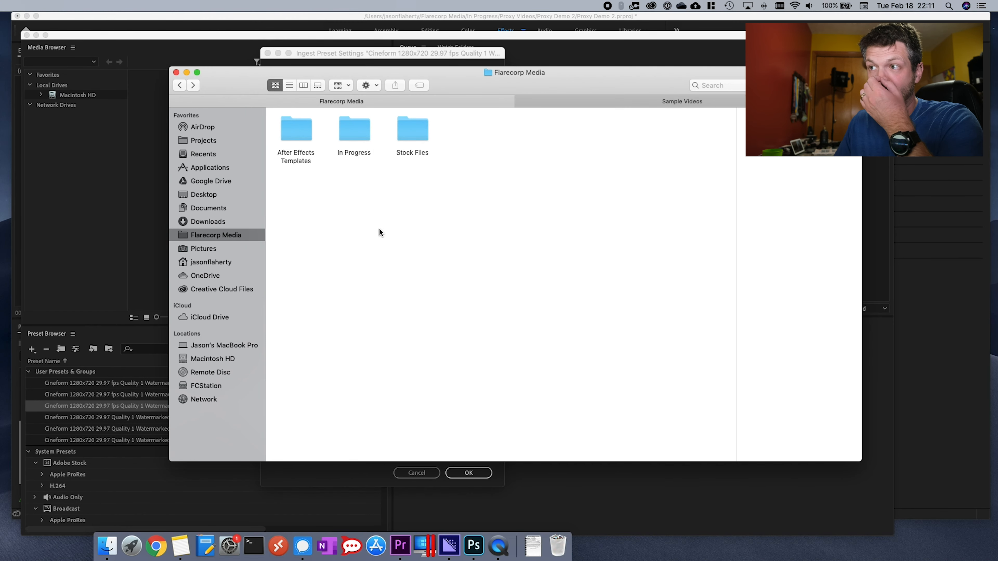
pyautogui.click(327, 53)
pyautogui.click(469, 472)
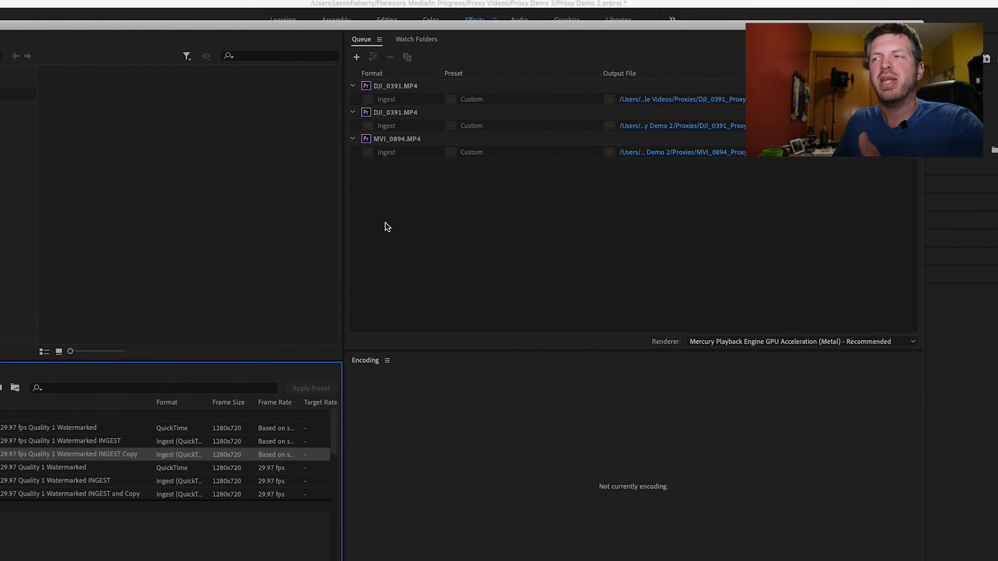
# - Remove all the DJI_0391.MP4 and MVI_0894.MP4 ingest jobs from the encoding queue
pyautogui.rightClick(517, 104)
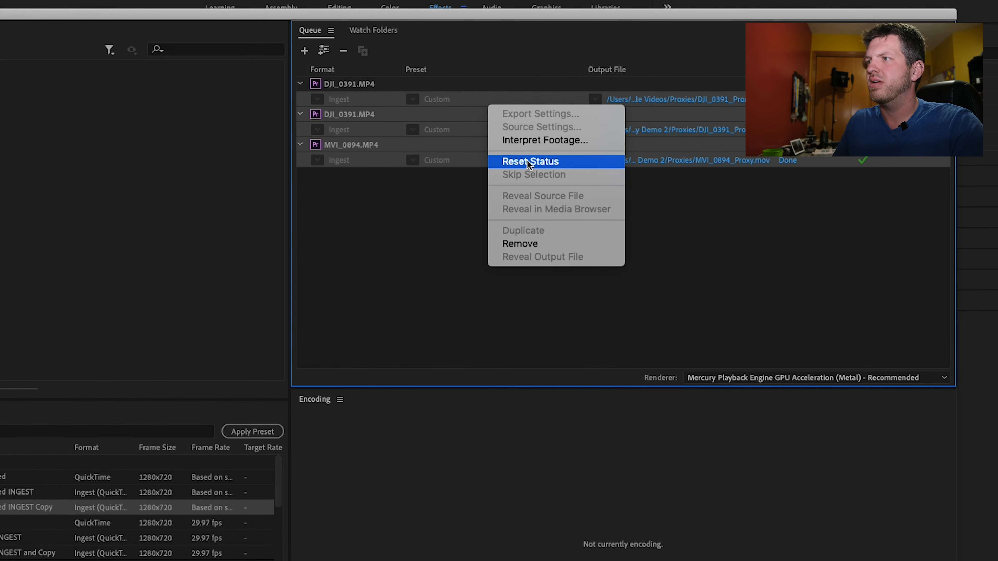
pyautogui.click(530, 243)
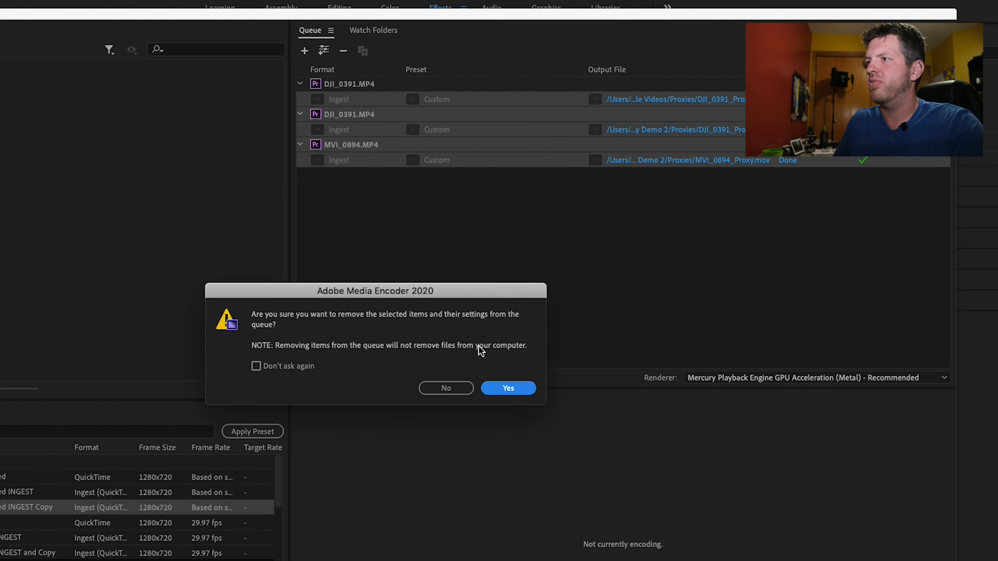
pyautogui.click(508, 389)
# - Add the test watch folder from the In Progress folder as a Media Encoder watch folder
pyautogui.click(376, 28)
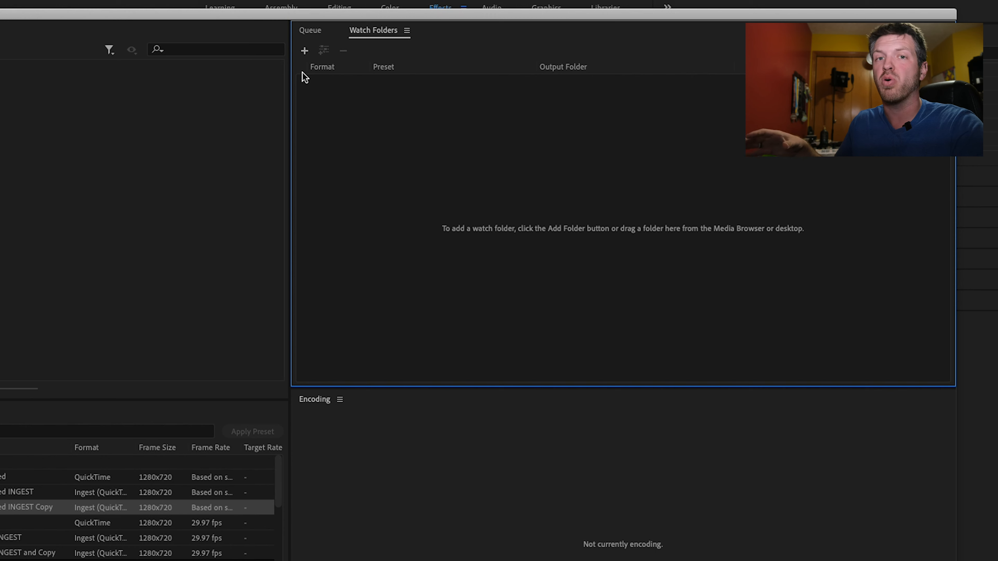
pyautogui.click(305, 51)
pyautogui.click(209, 97)
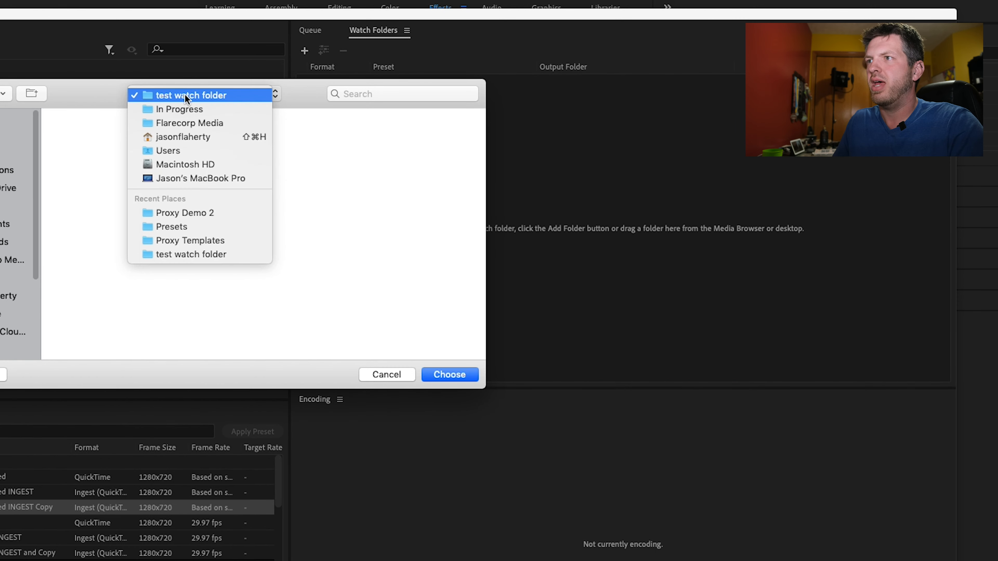
pyautogui.click(190, 110)
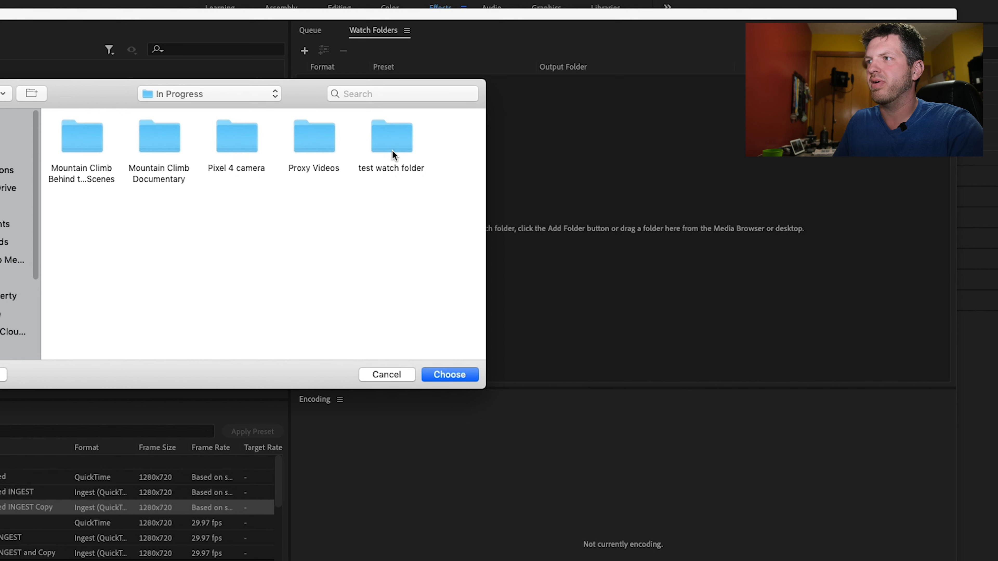
pyautogui.doubleClick(392, 143)
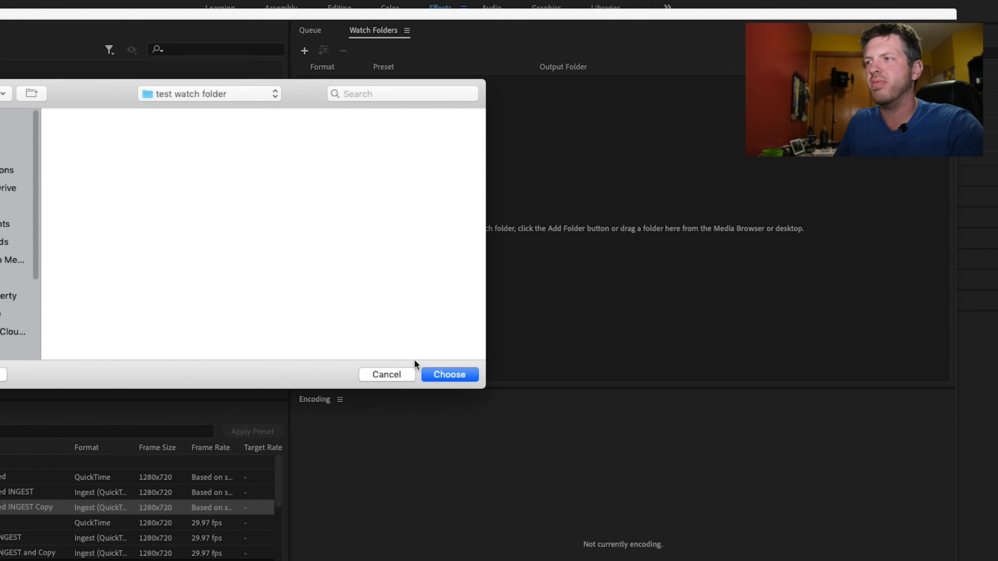
pyautogui.click(449, 374)
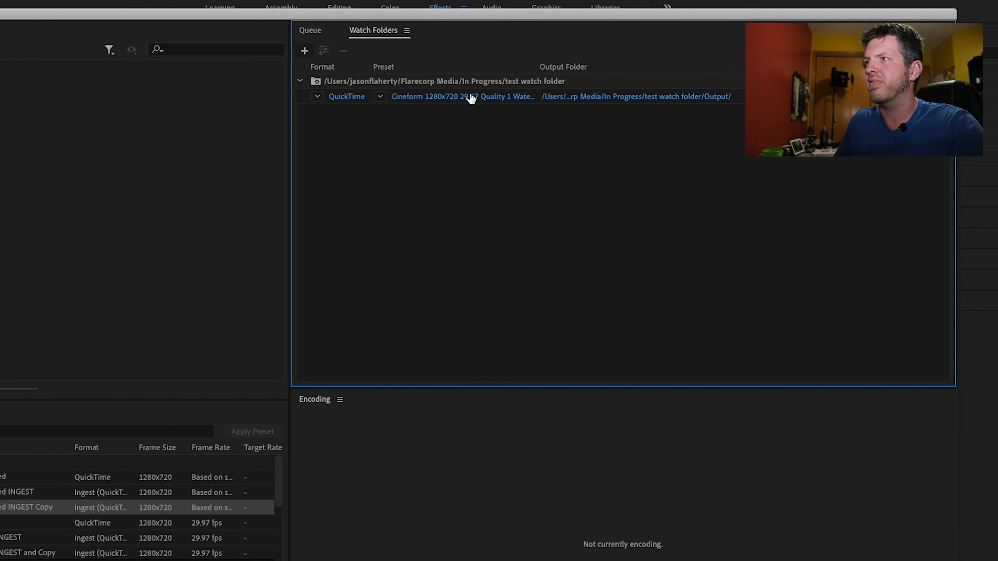
# - Assign the Cineform 1280x720 29.97 fps Quality 1 Watermarked INGEST Copy preset to the watch folder, and switch to Finder
pyautogui.click(380, 97)
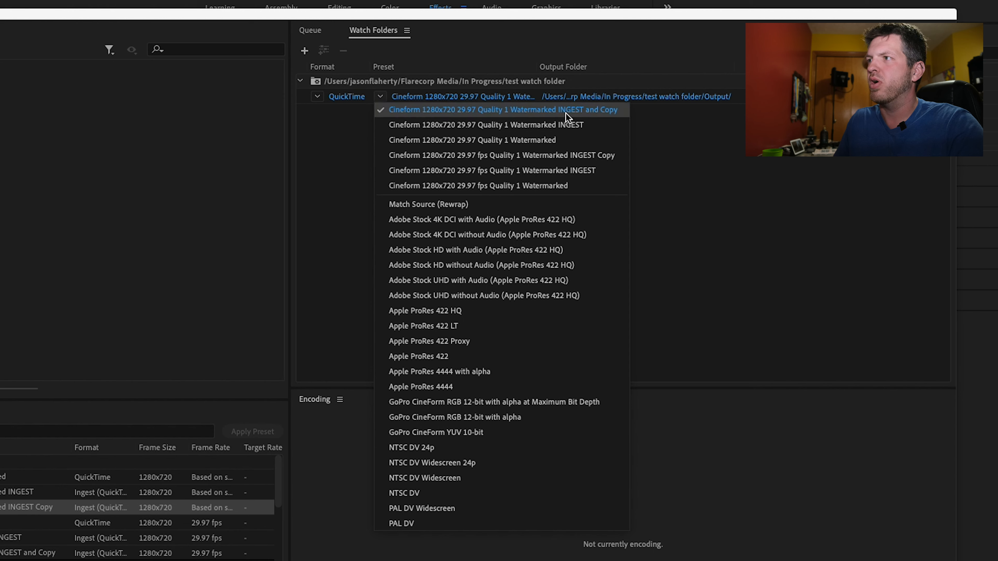
pyautogui.click(601, 157)
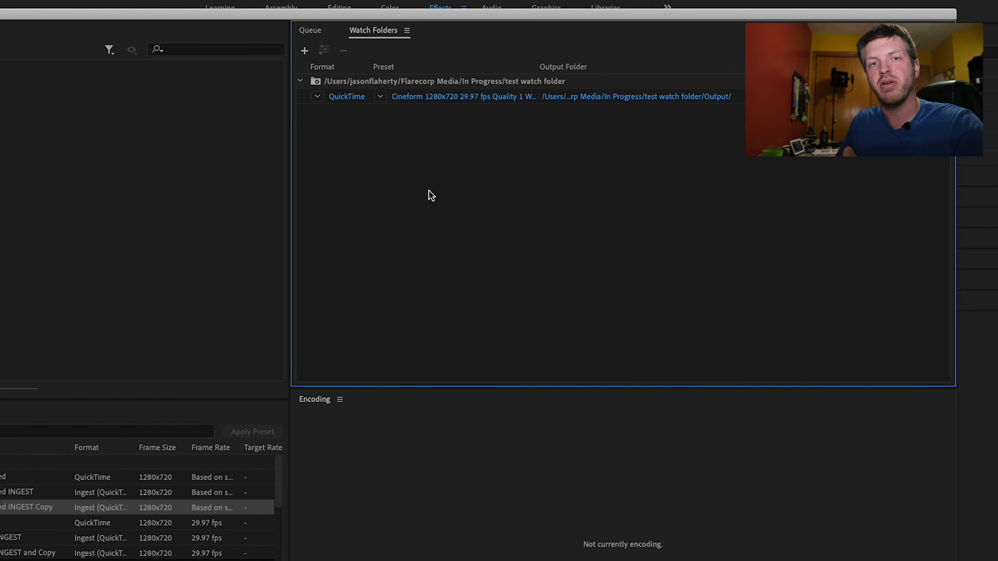
pyautogui.press('super+Tab')
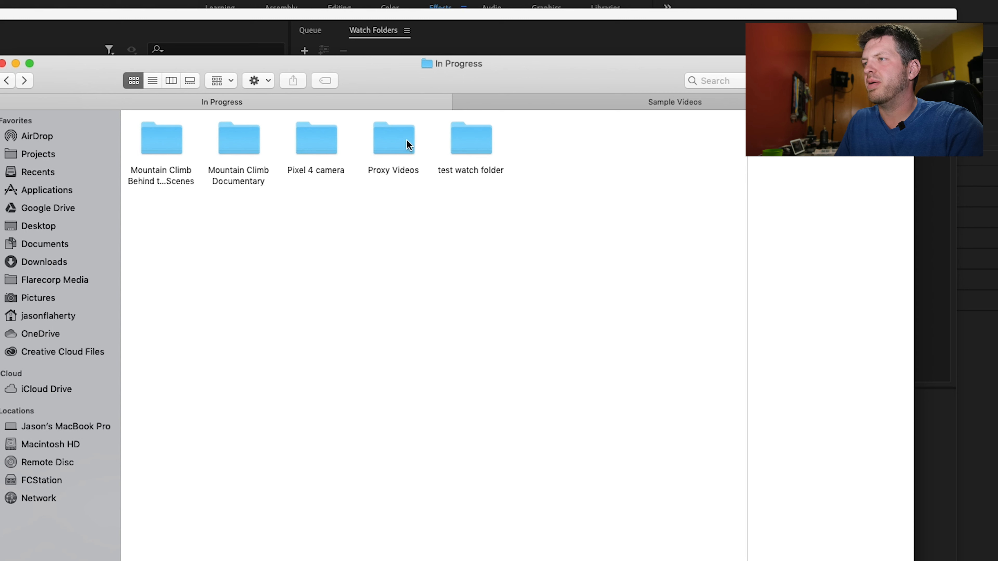
# - Copy DJI_0391.MP4 and MVI_0894.MP4 from the Proxy Videos Sample Videos folder into the test watch folder
pyautogui.doubleClick(407, 147)
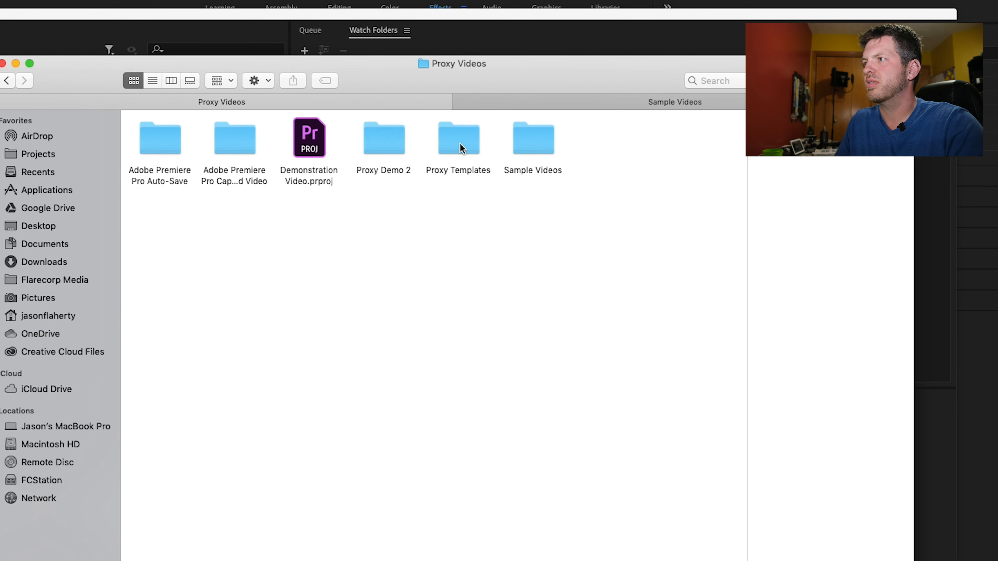
pyautogui.doubleClick(522, 141)
pyautogui.click(305, 155)
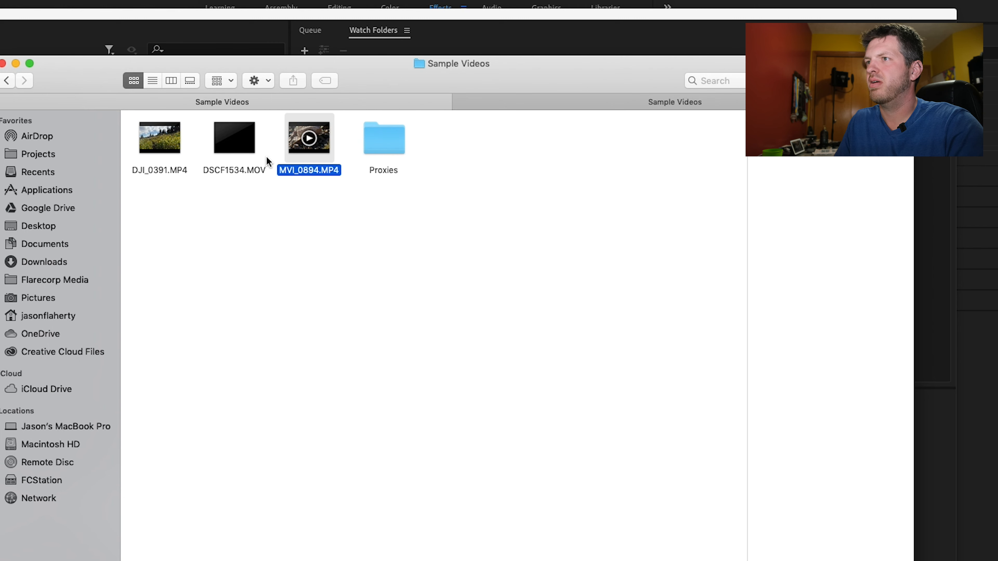
pyautogui.keyDown('super'); pyautogui.click(161, 146); pyautogui.keyUp('super')
pyautogui.click(7, 80)
pyautogui.click(7, 81)
pyautogui.doubleClick(490, 146)
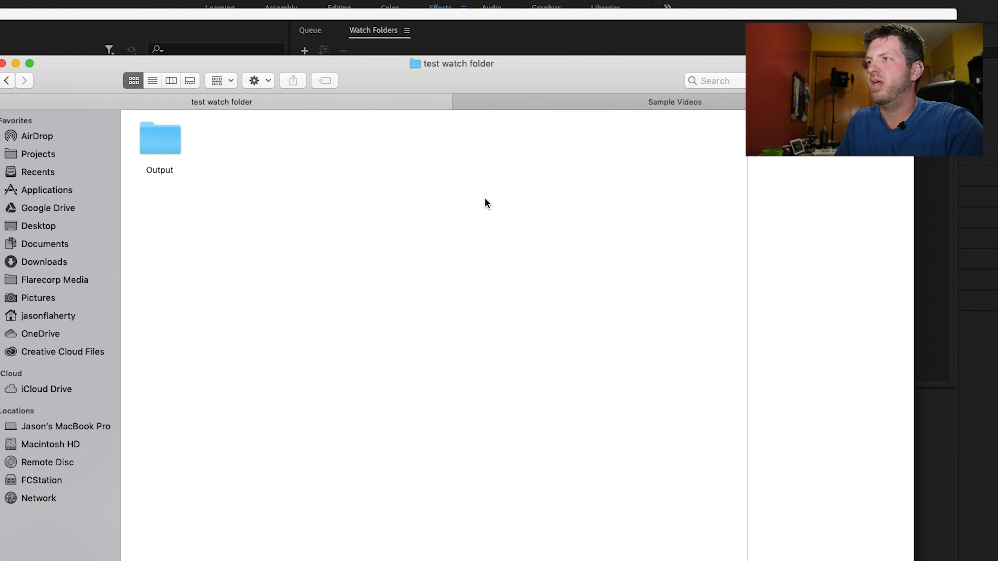
pyautogui.press('super+v')
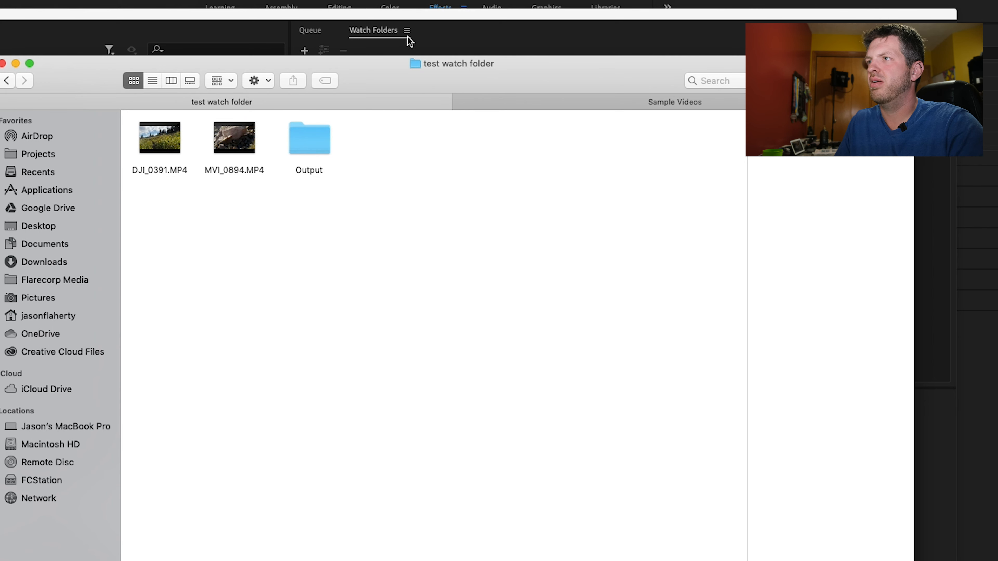
# - Check the watch folder jobs in the Media Encoder queue, and open the Flarecorp Media folder in Finder
pyautogui.click(413, 17)
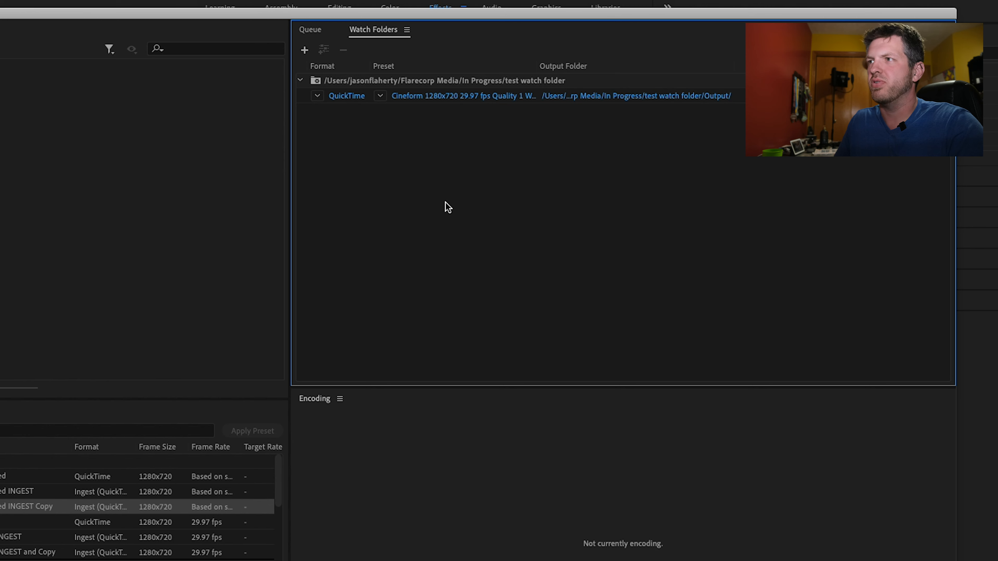
pyautogui.click(308, 29)
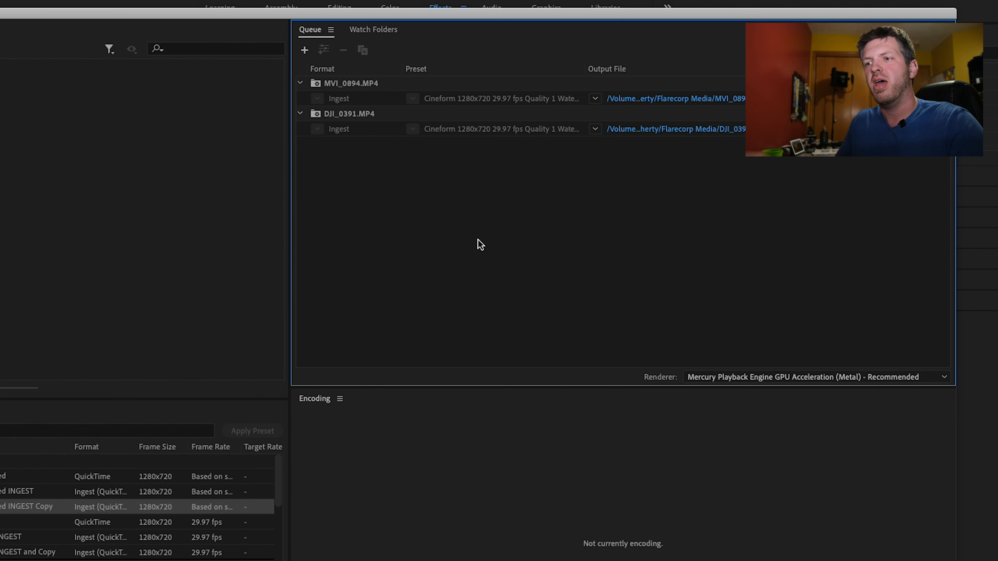
pyautogui.press('super+Tab')
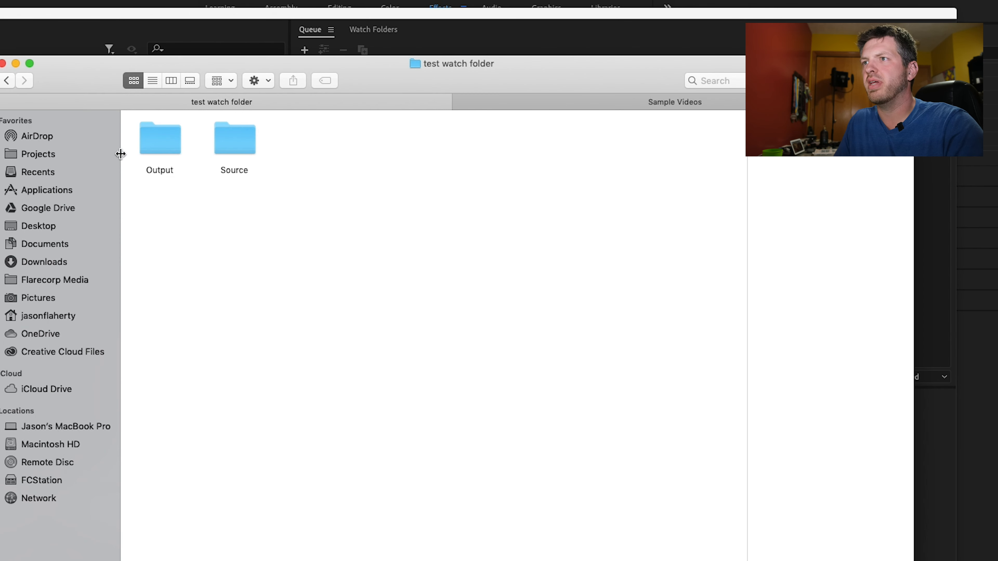
pyautogui.click(7, 81)
pyautogui.click(7, 81)
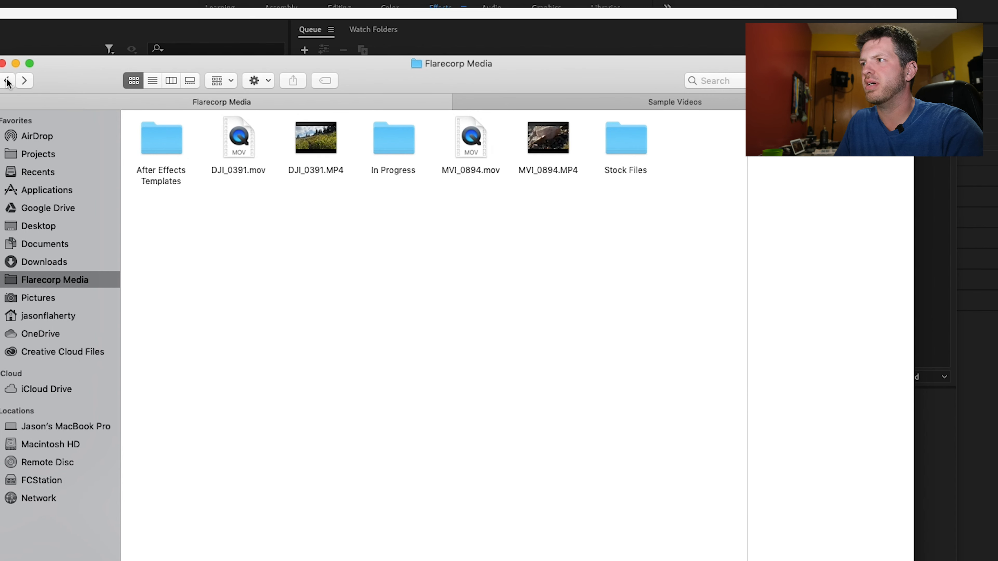
# - Inspect the copied MP4 originals and the MOV proxies of DJI_0391 and MVI_0894 in the Flarecorp Media folder
pyautogui.click(336, 149)
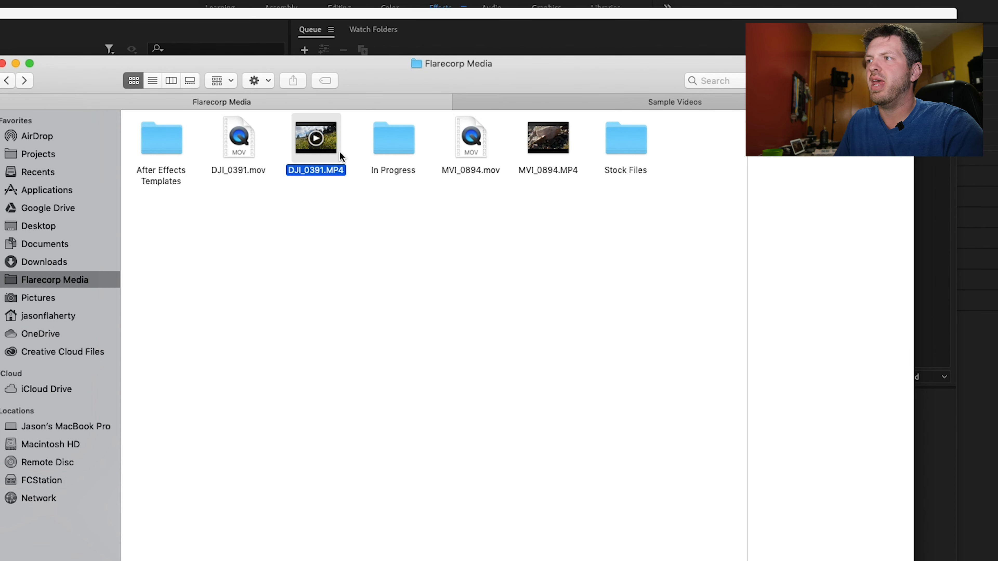
pyautogui.keyDown('super'); pyautogui.click(567, 153); pyautogui.keyUp('super')
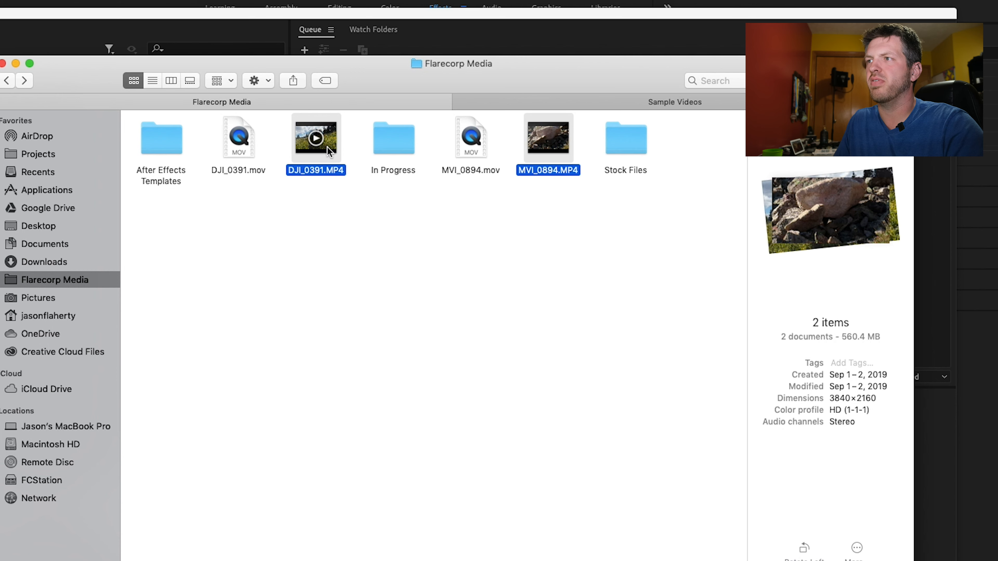
pyautogui.click(483, 154)
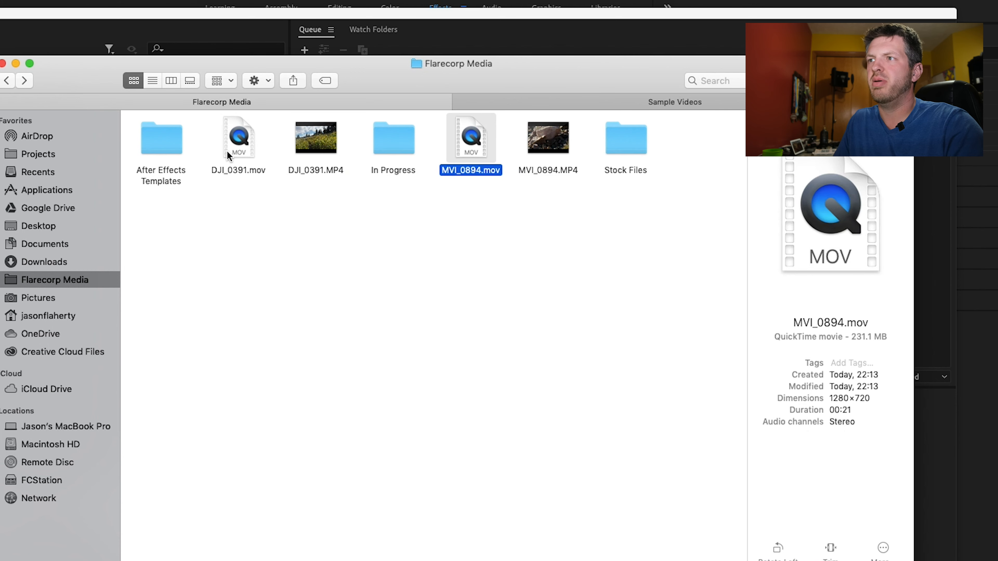
pyautogui.keyDown('super'); pyautogui.click(239, 157); pyautogui.keyUp('super')
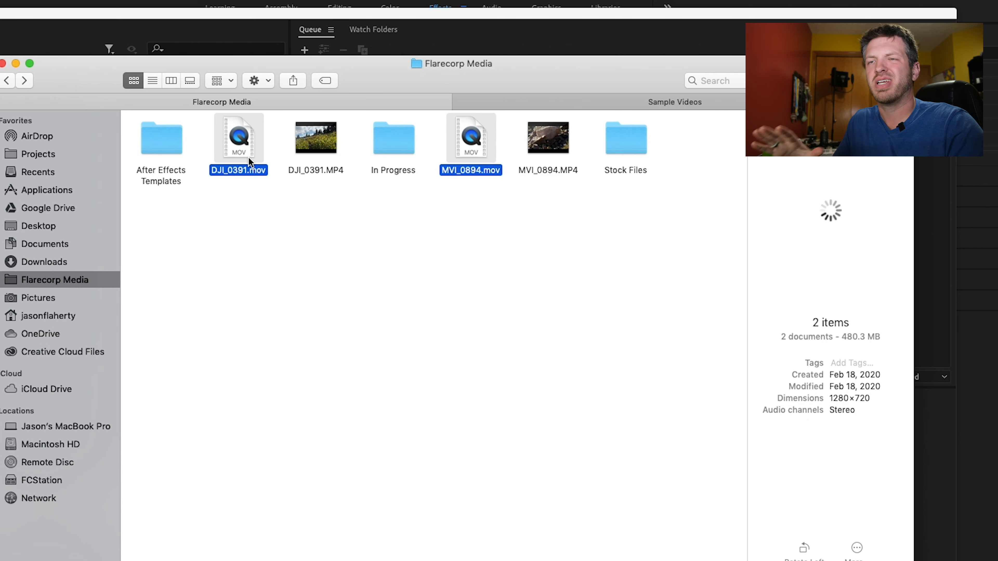
pyautogui.click(479, 307)
# - Examine the dated subfolders inside the test watch folder's Source folder, and return to Media Encoder
pyautogui.click(25, 81)
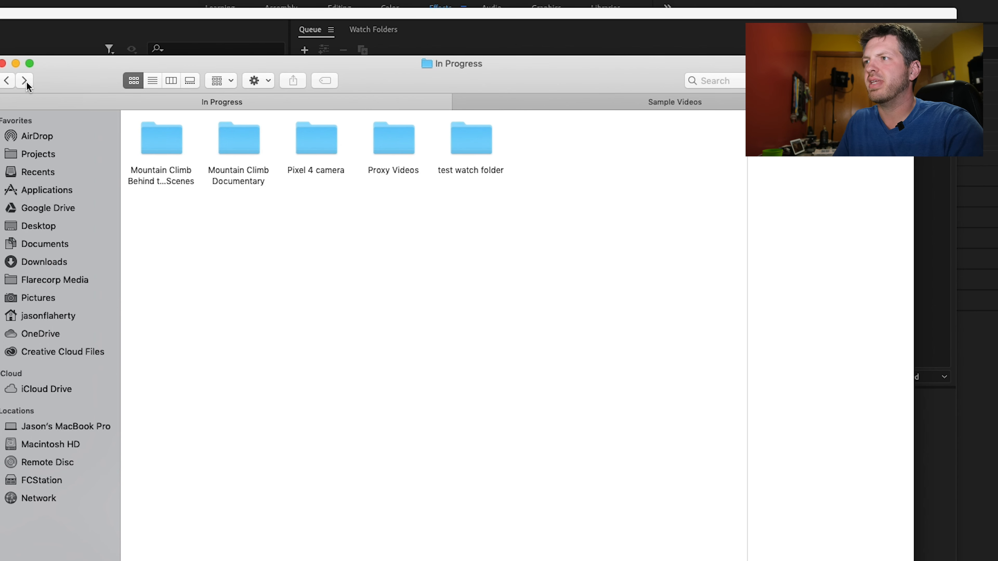
pyautogui.click(25, 81)
pyautogui.doubleClick(225, 153)
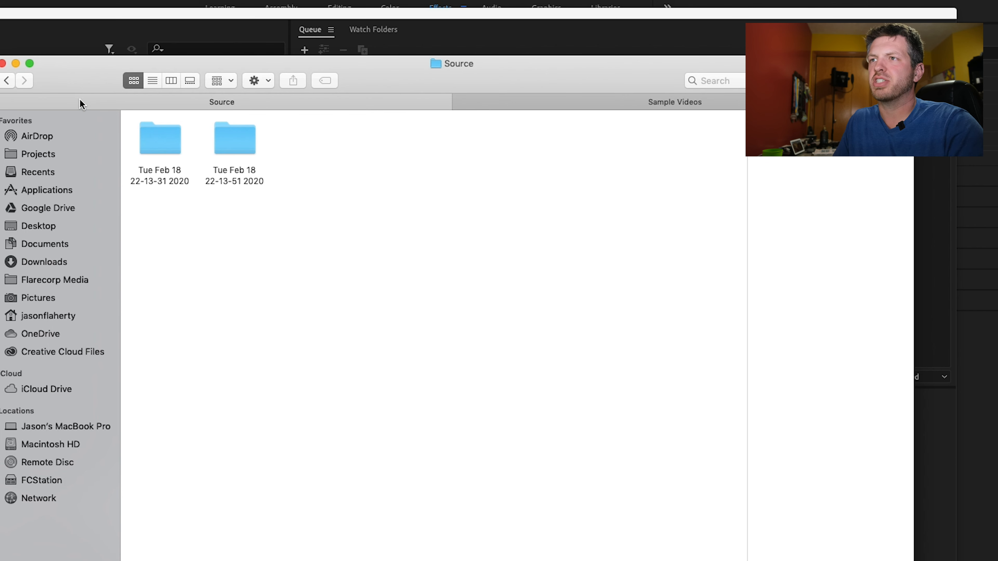
pyautogui.click(7, 78)
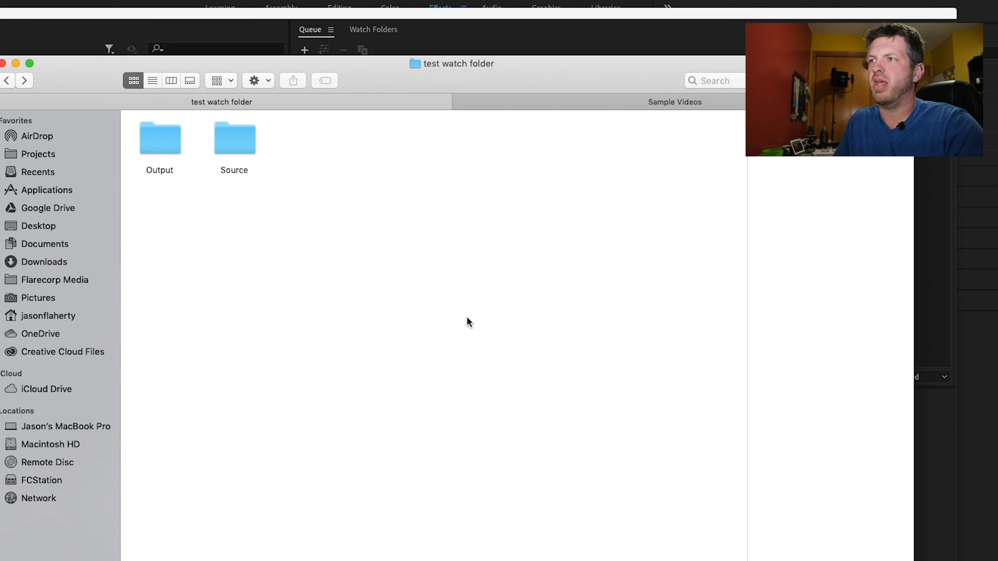
pyautogui.doubleClick(238, 149)
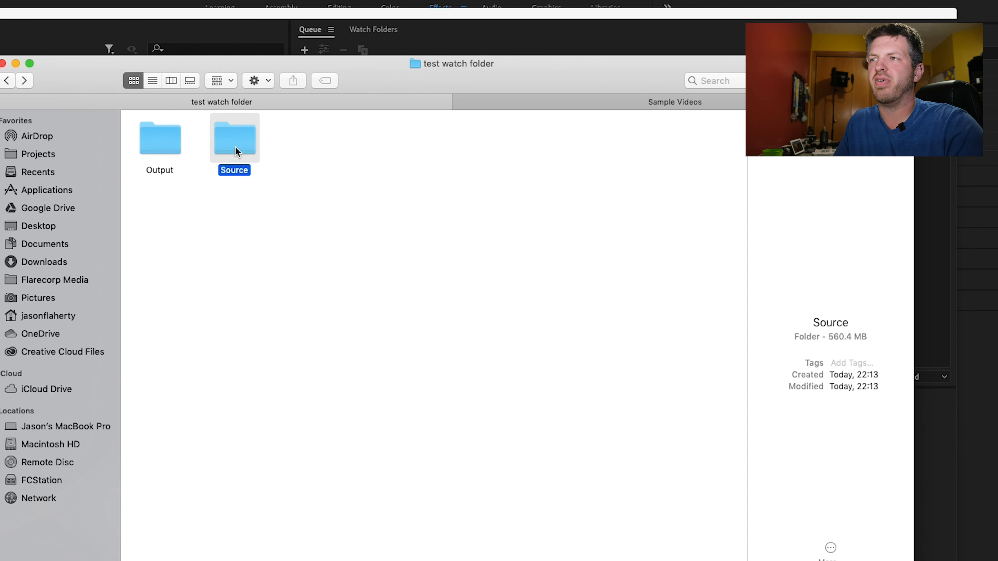
pyautogui.doubleClick(157, 138)
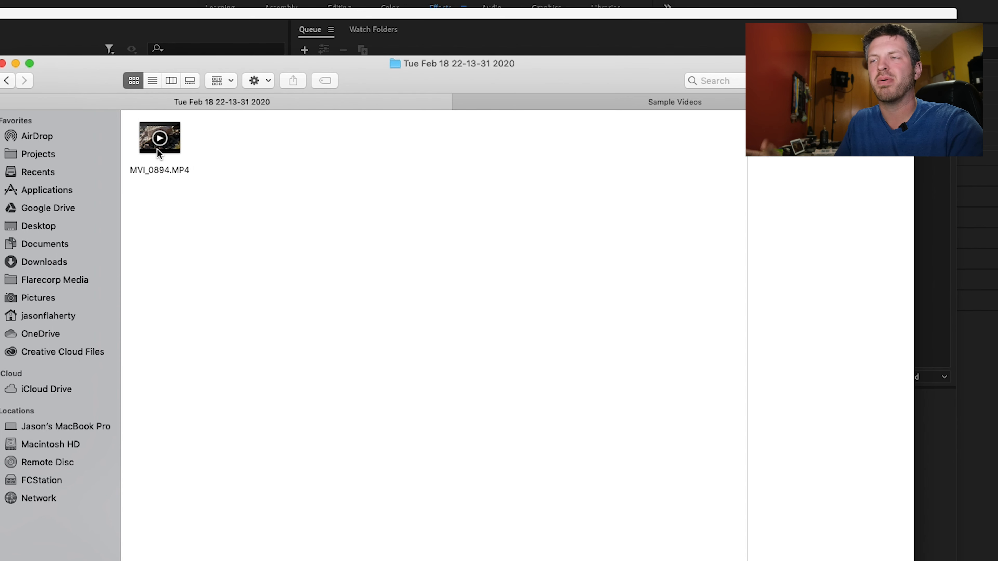
pyautogui.click(8, 82)
pyautogui.click(7, 82)
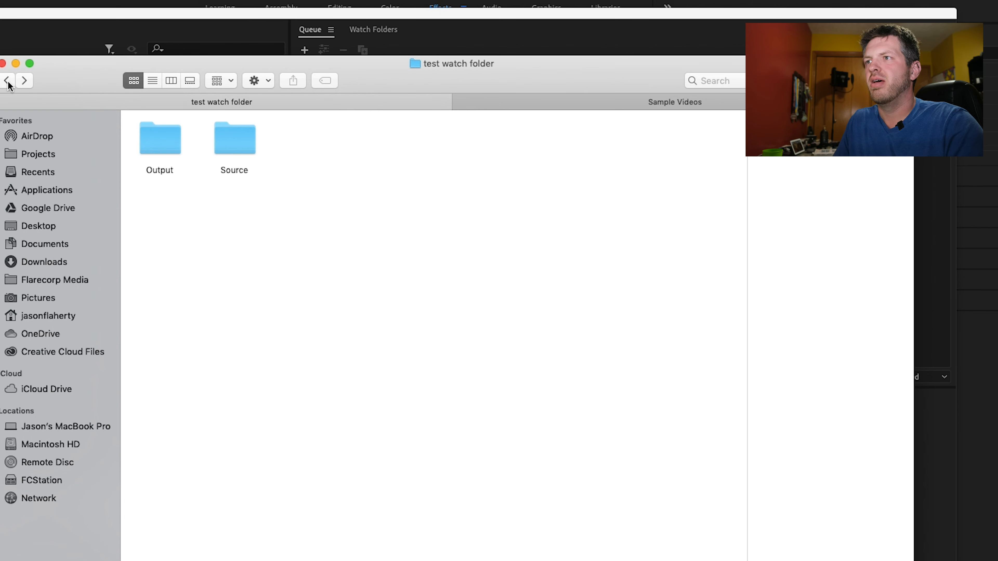
pyautogui.click(255, 18)
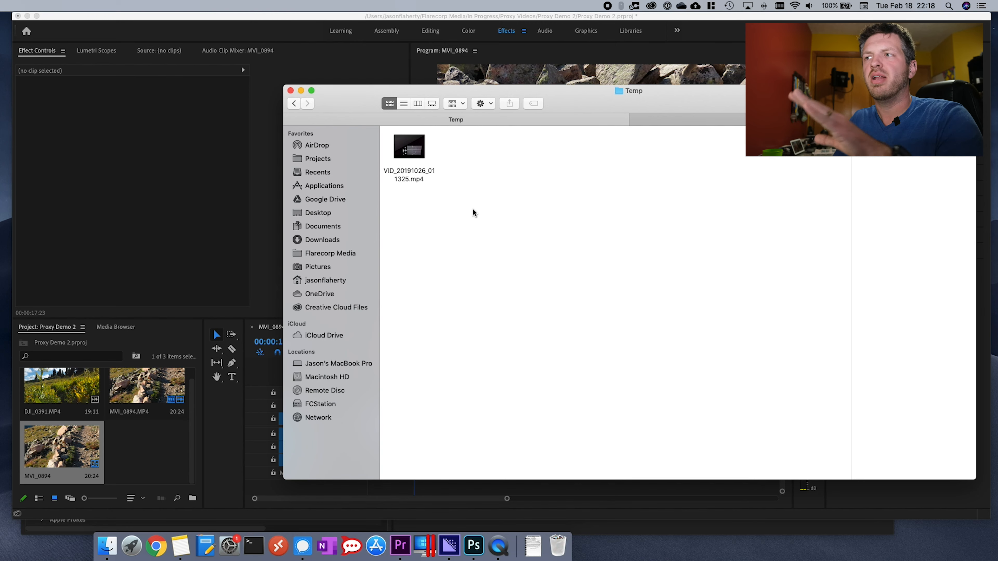
# - In Premiere Pro, open the Proxy Demo 2 ingest settings and set the ingest option to Copy
pyautogui.click(149, 334)
pyautogui.click(126, 328)
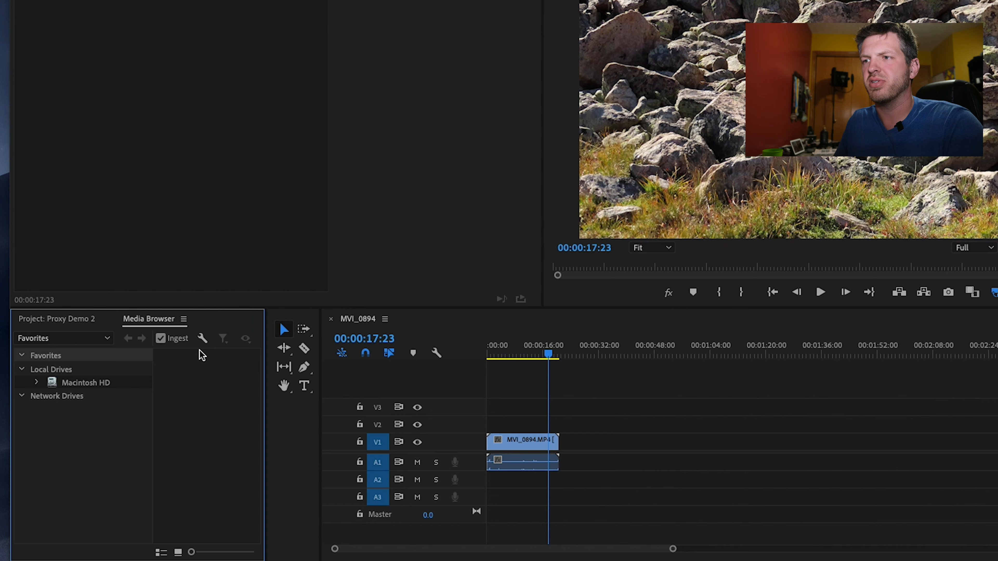
pyautogui.click(202, 338)
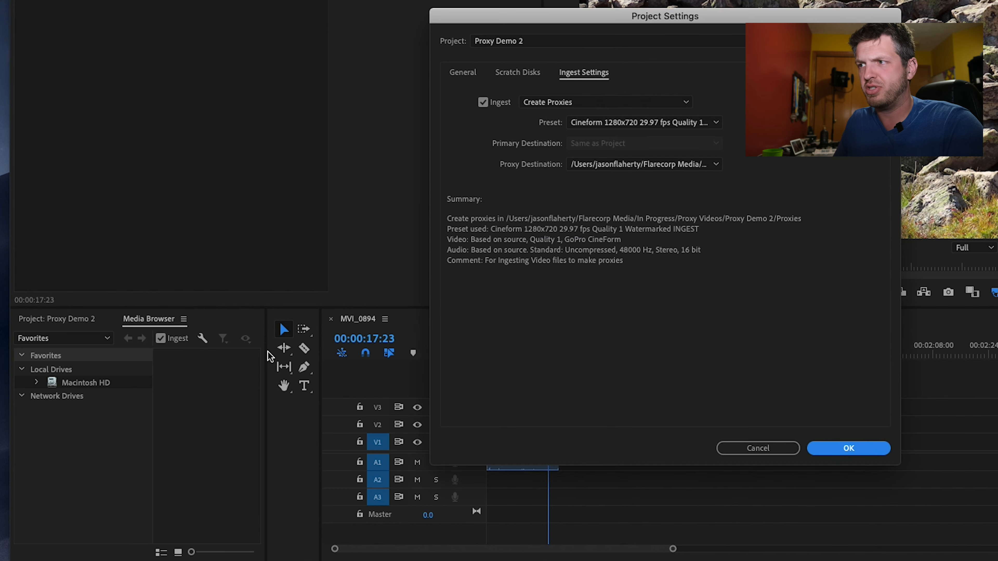
pyautogui.click(551, 103)
pyautogui.click(581, 118)
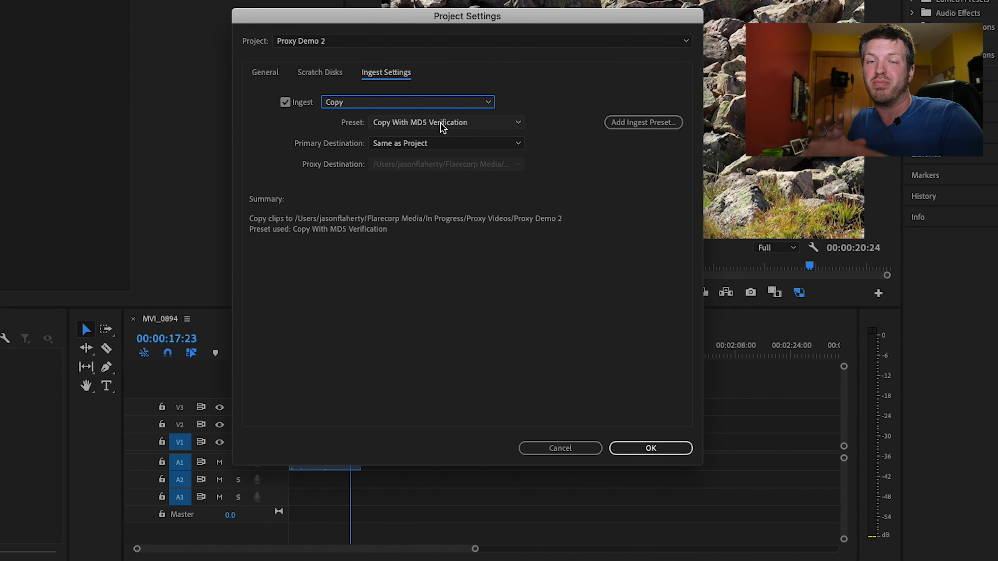
# - Set the primary destination to a new folder named "Copy to folder" inside Flarecorp Media's Temp folder, and confirm the project settings
pyautogui.click(429, 146)
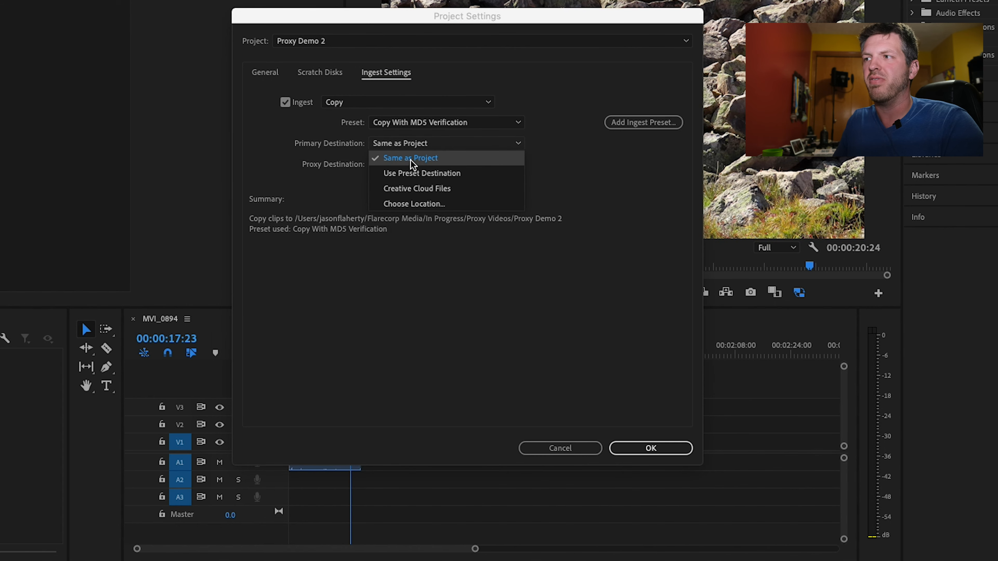
pyautogui.click(416, 204)
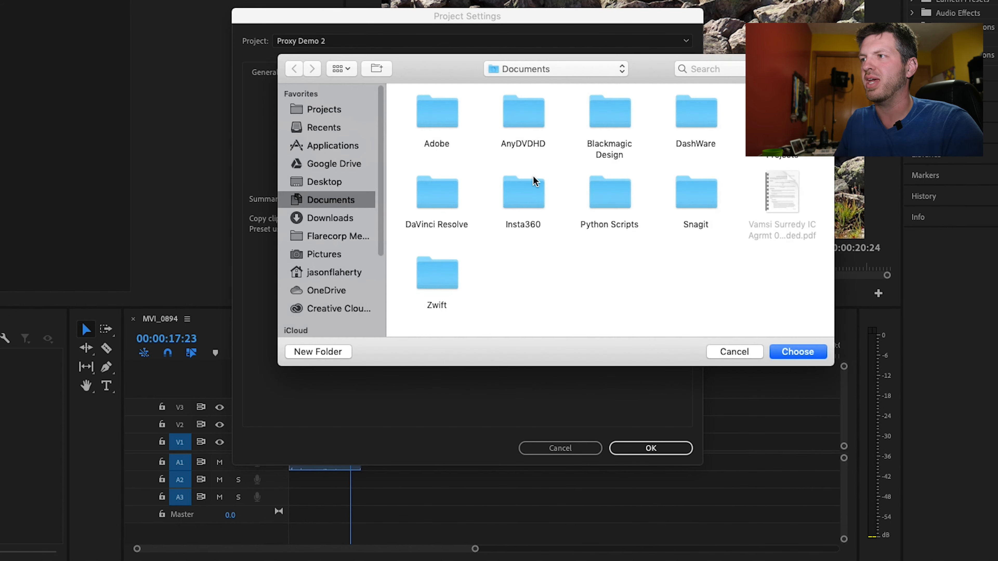
pyautogui.click(358, 236)
pyautogui.doubleClick(666, 112)
pyautogui.rightClick(678, 207)
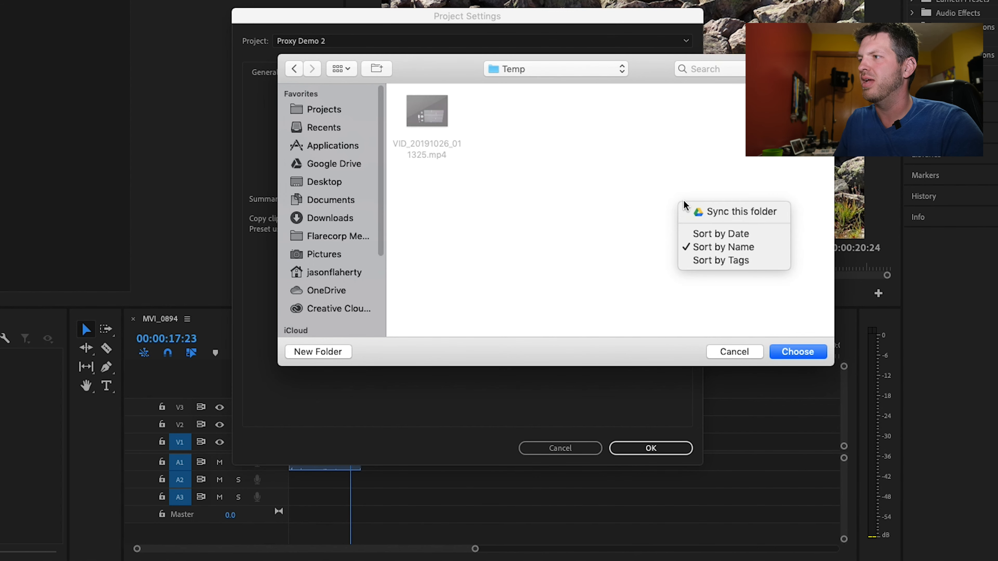
pyautogui.click(703, 234)
pyautogui.click(318, 351)
pyautogui.write('Copy to fold')
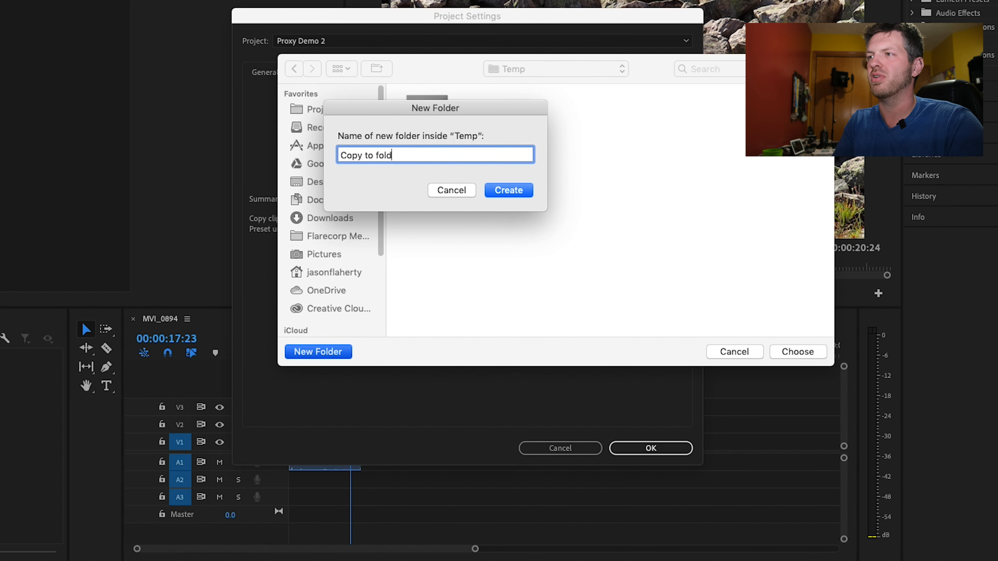
pyautogui.click(509, 191)
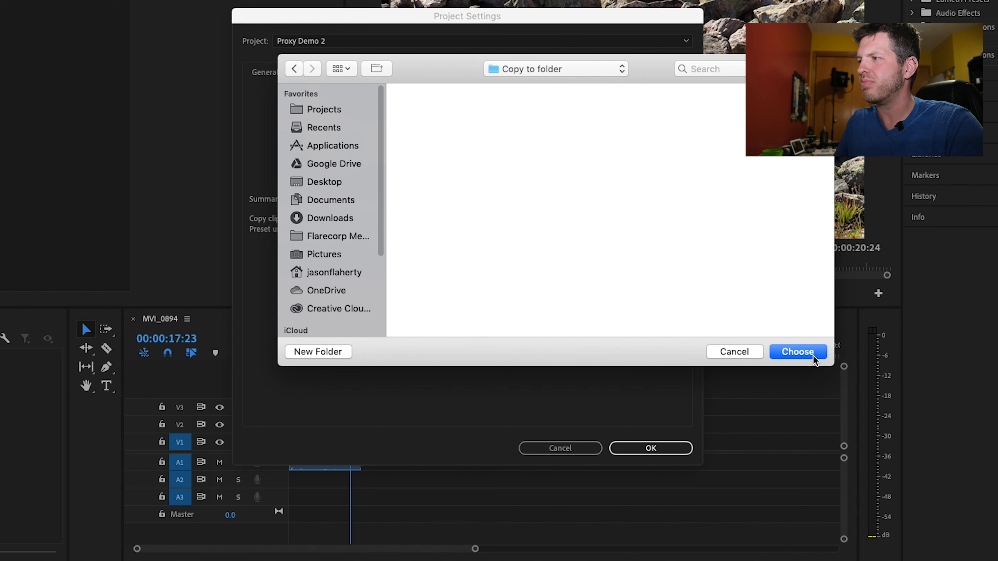
pyautogui.click(814, 361)
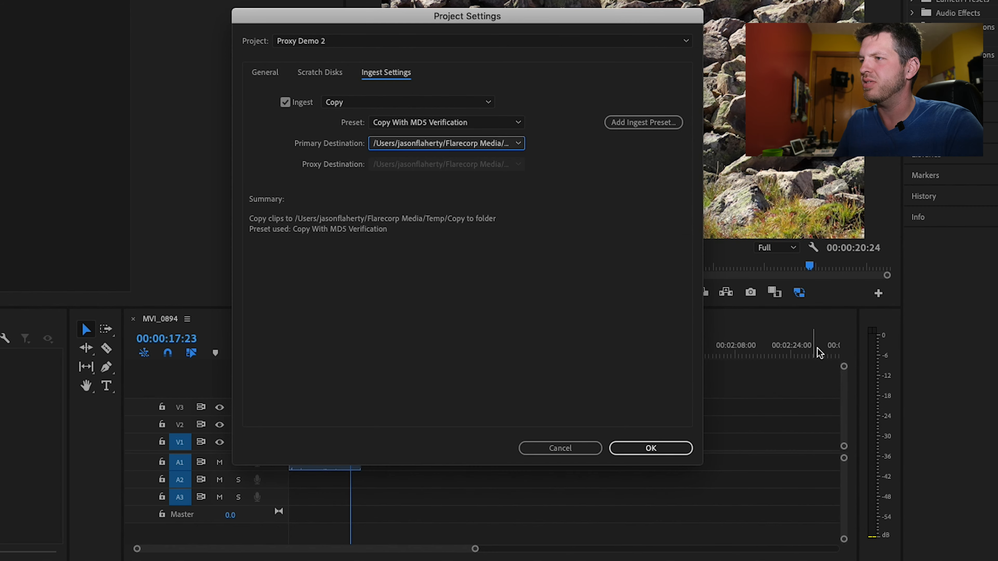
pyautogui.click(652, 448)
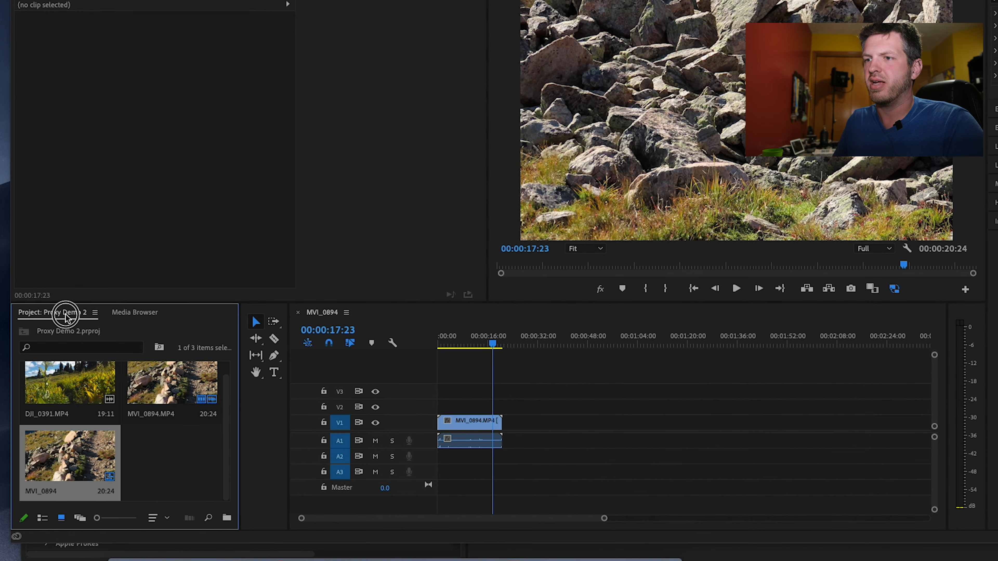
# - Import VID_20191026_011325.mp4 from the Temp folder into the project, and check Copy to folder in Finder
pyautogui.click(130, 547)
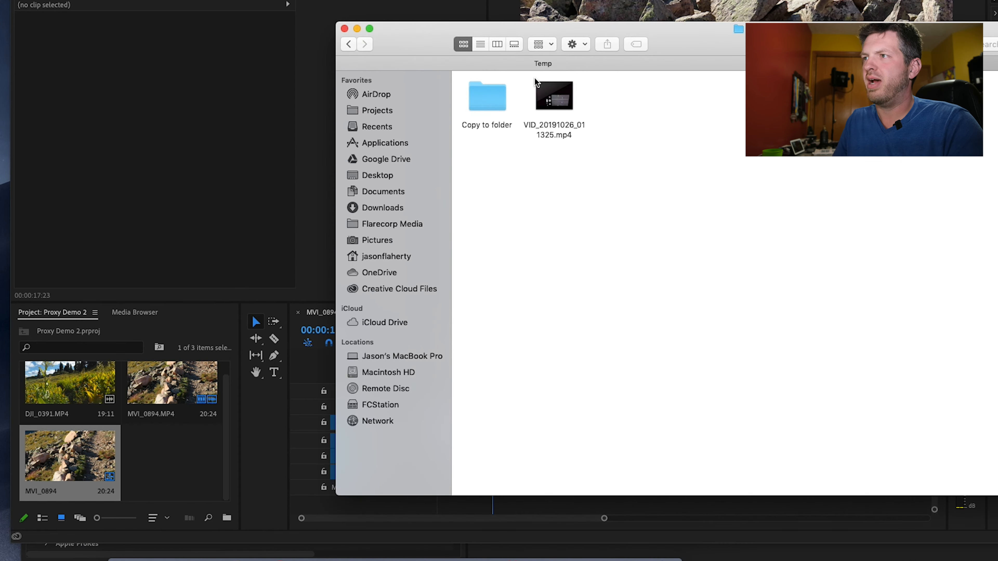
pyautogui.click(570, 102)
pyautogui.moveTo(571, 103); pyautogui.dragTo(186, 469)
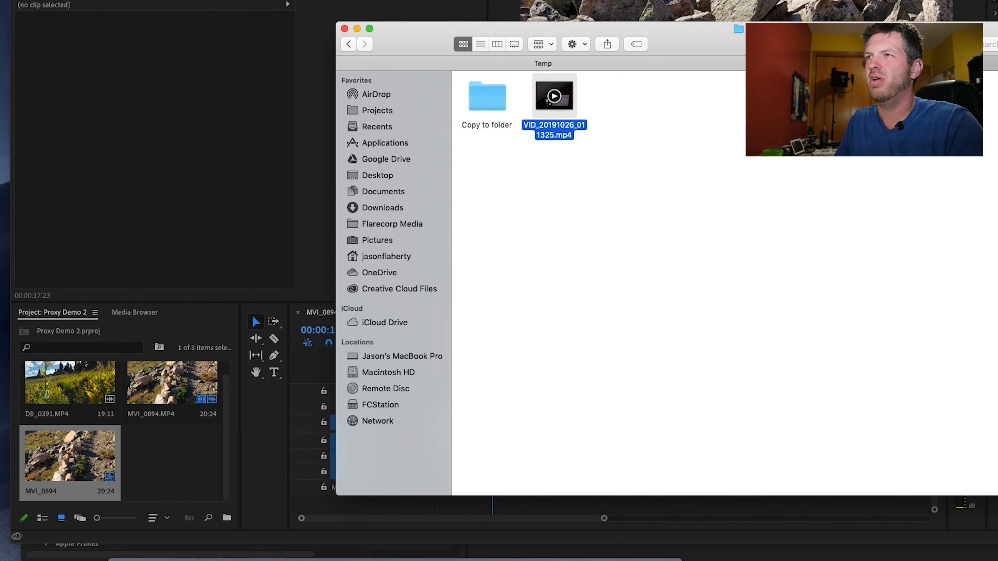
pyautogui.doubleClick(483, 88)
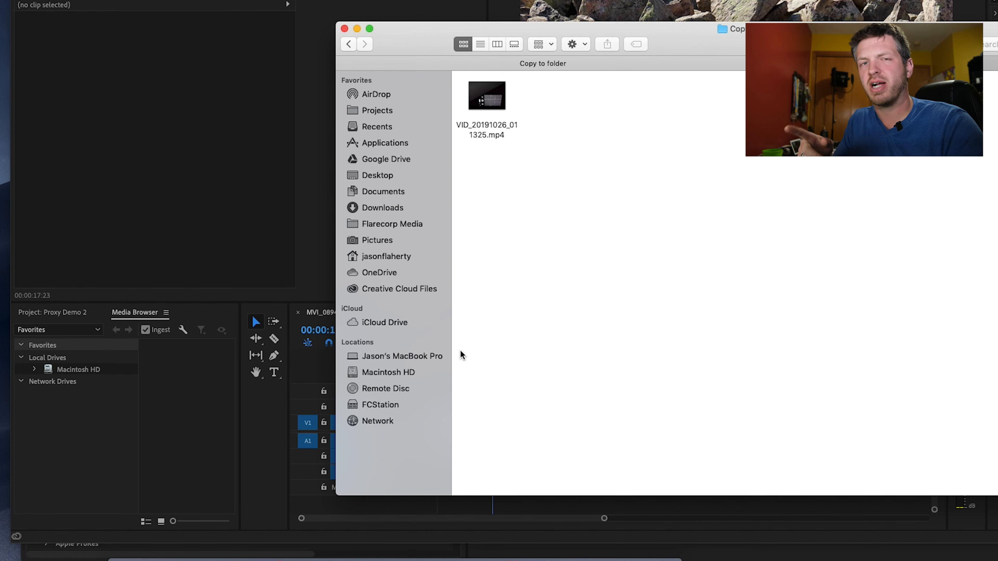
# - In Premiere Pro, open the Proxy Demo 2 ingest settings and set the ingest option to Copy and Create Proxies
pyautogui.click(207, 383)
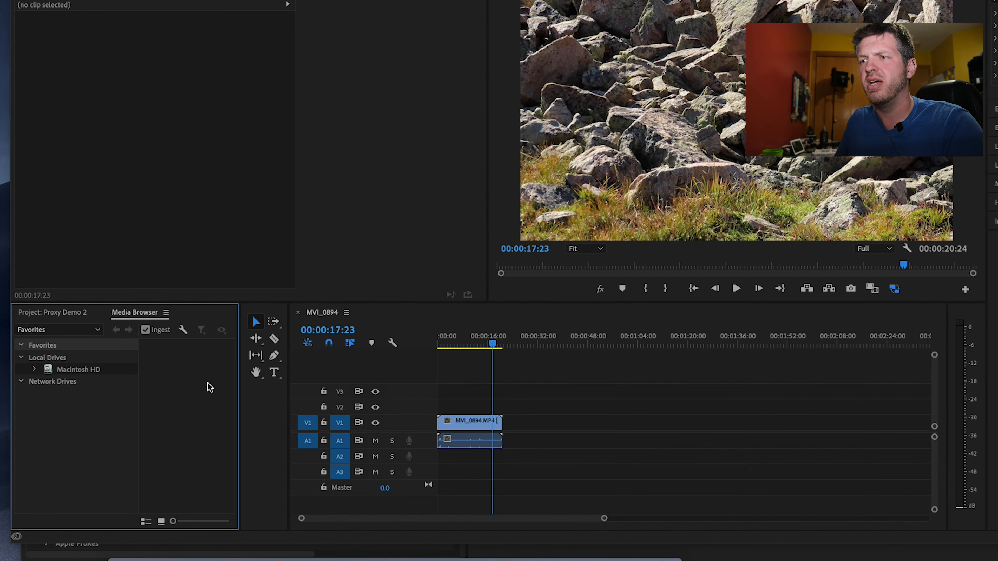
pyautogui.click(183, 330)
pyautogui.click(506, 115)
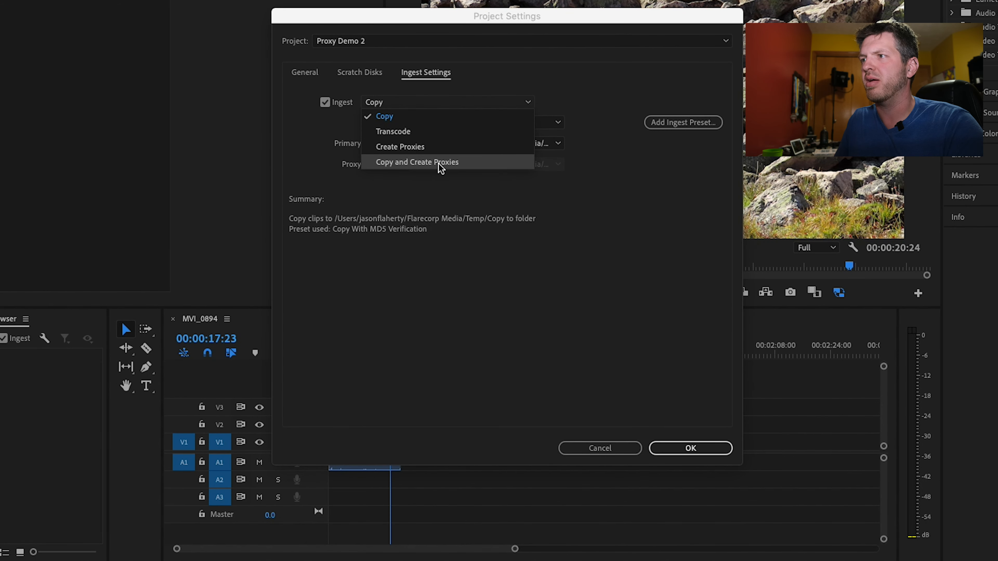
pyautogui.click(438, 165)
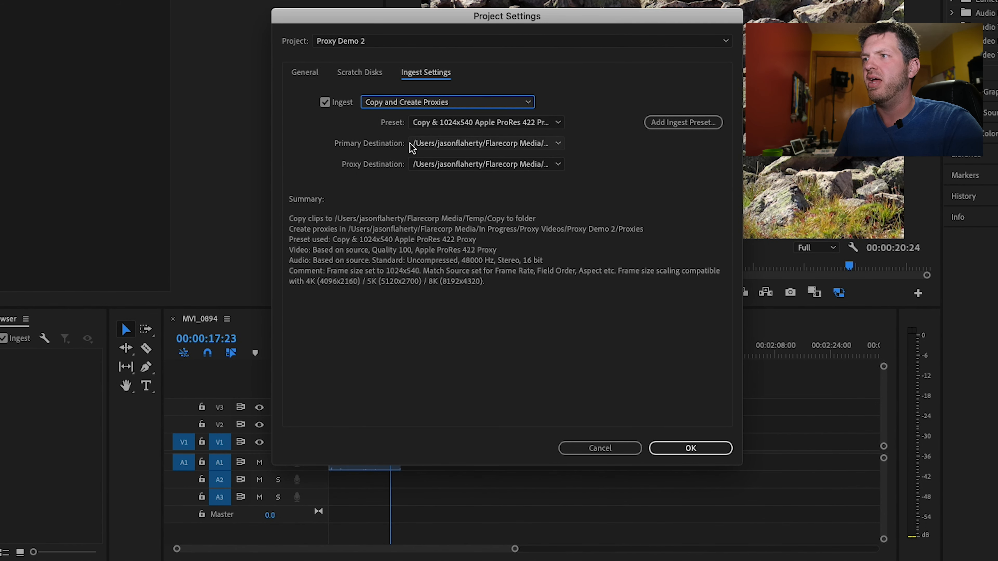
pyautogui.click(432, 146)
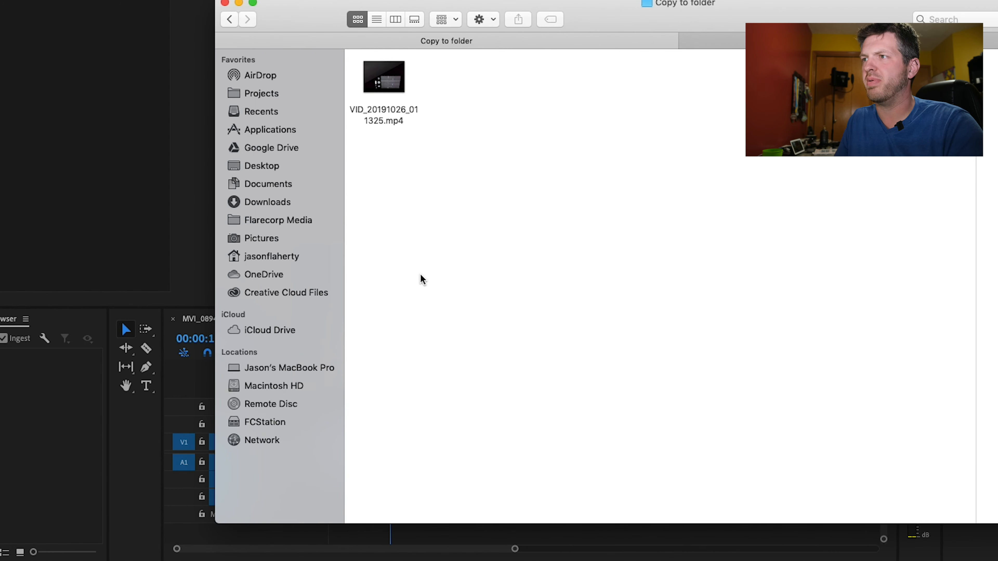
# - In Finder, delete VID_20191026_011325.mp4 from Copy to folder and go back to the Temp folder
pyautogui.press('super+Up')
pyautogui.doubleClick(382, 92)
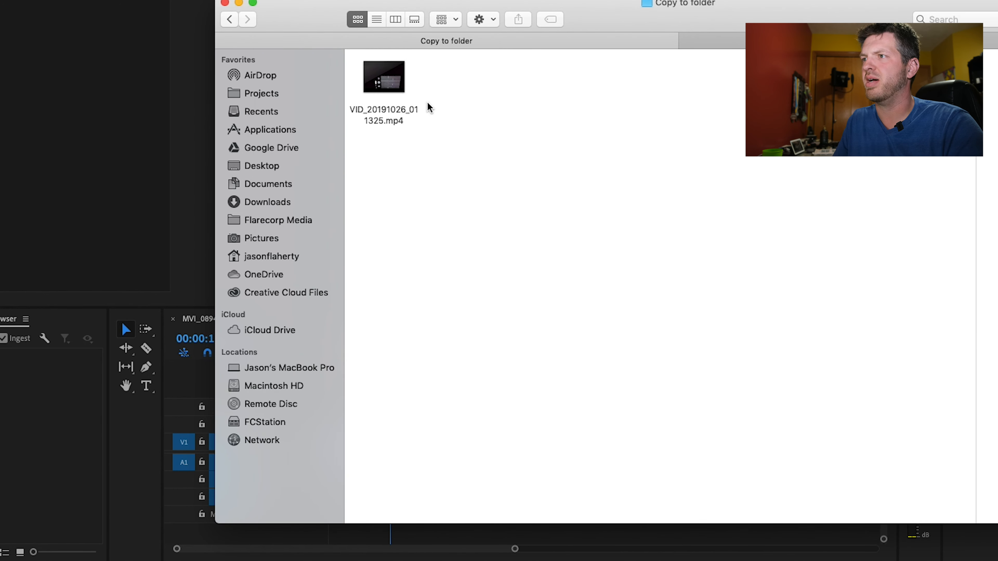
pyautogui.click(383, 79)
pyautogui.rightClick(383, 81)
pyautogui.click(432, 125)
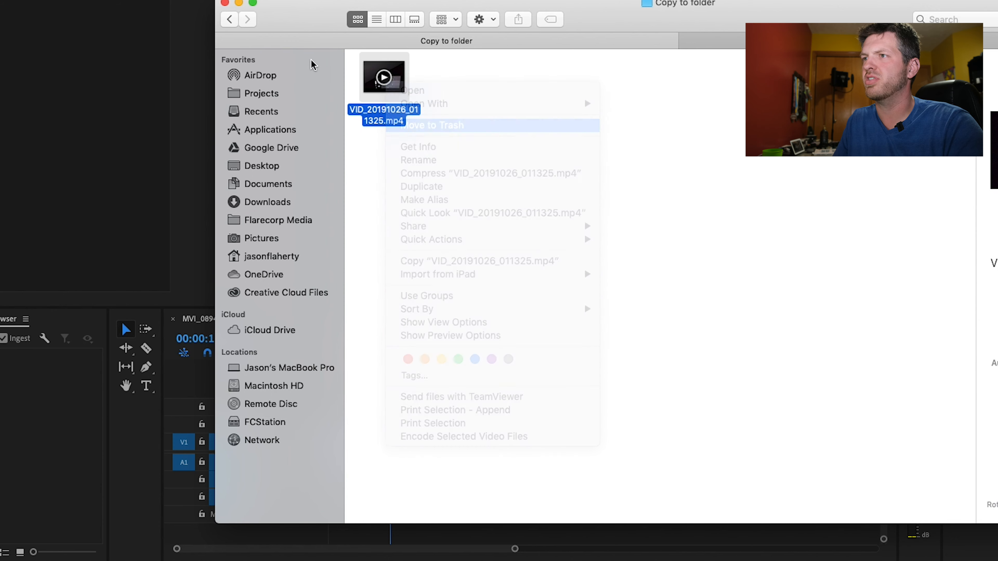
pyautogui.click(231, 20)
# - Return to Premiere Pro's project settings and select Flarecorp Media/Temp/Copy to folder as the primary destination
pyautogui.click(131, 468)
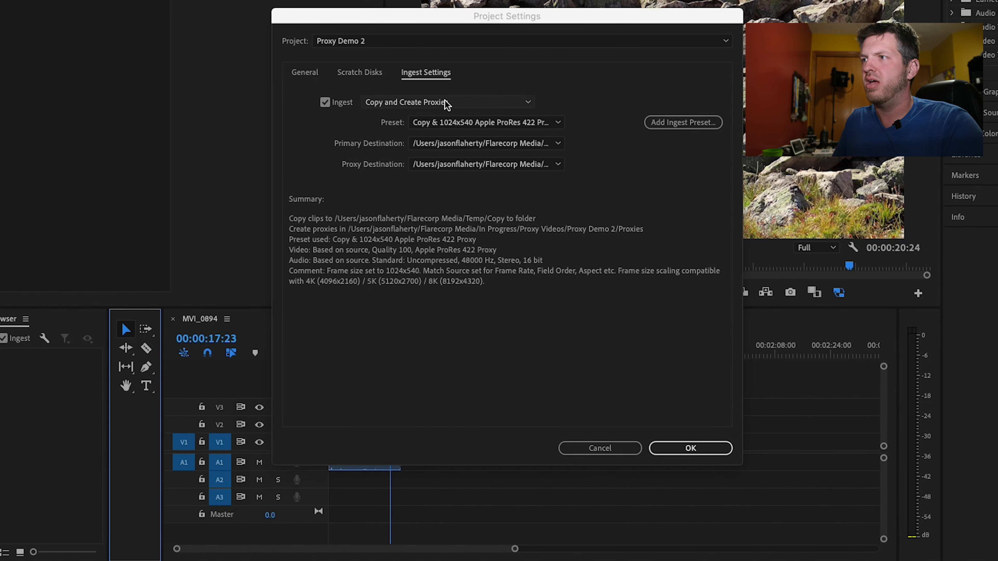
pyautogui.click(457, 143)
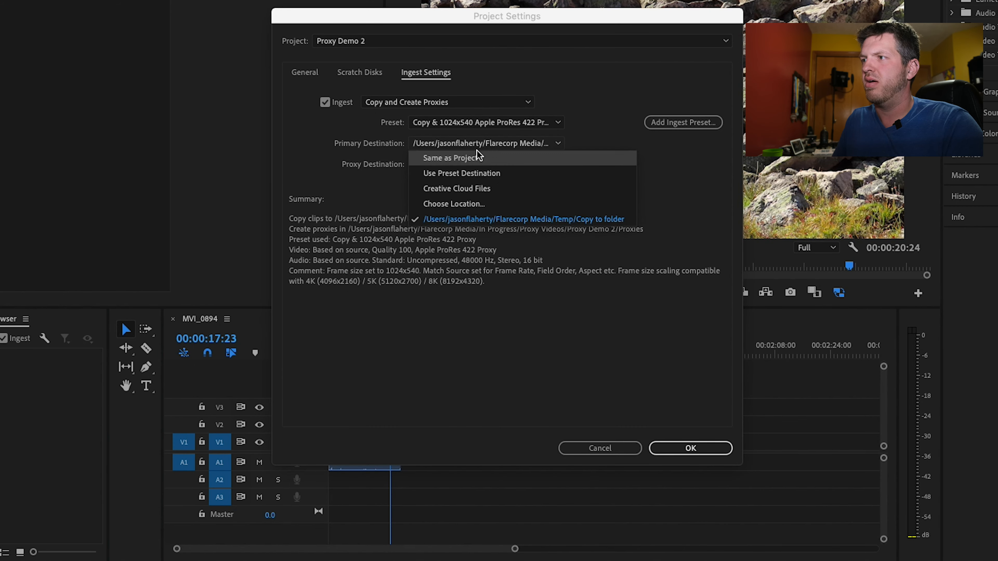
pyautogui.click(580, 219)
# - Set the proxy destination to a new folder named "Proxies folder" inside Copy to folder, and confirm the project settings
pyautogui.click(462, 165)
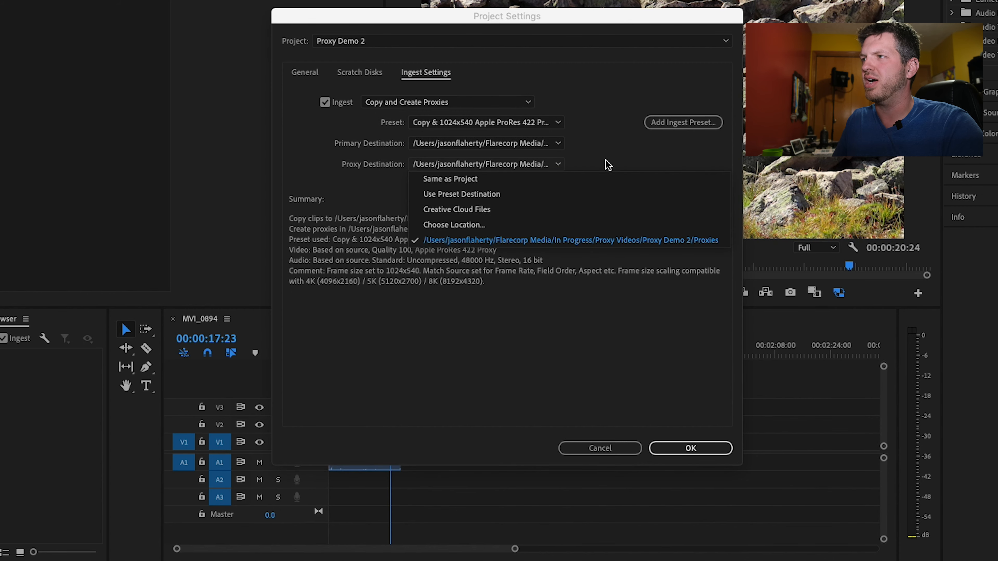
pyautogui.click(508, 226)
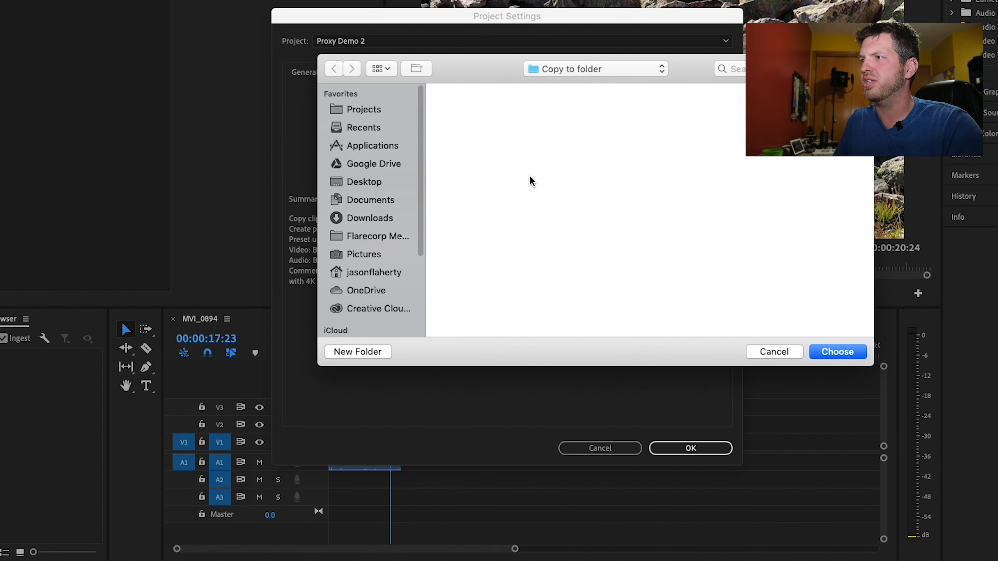
pyautogui.rightClick(593, 197)
pyautogui.click(366, 352)
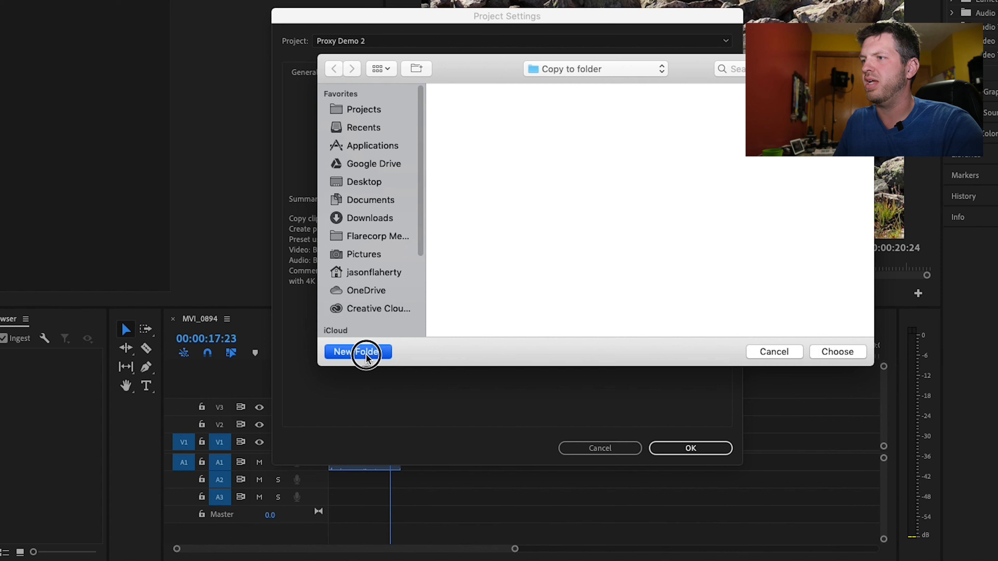
pyautogui.write('Proxies fold')
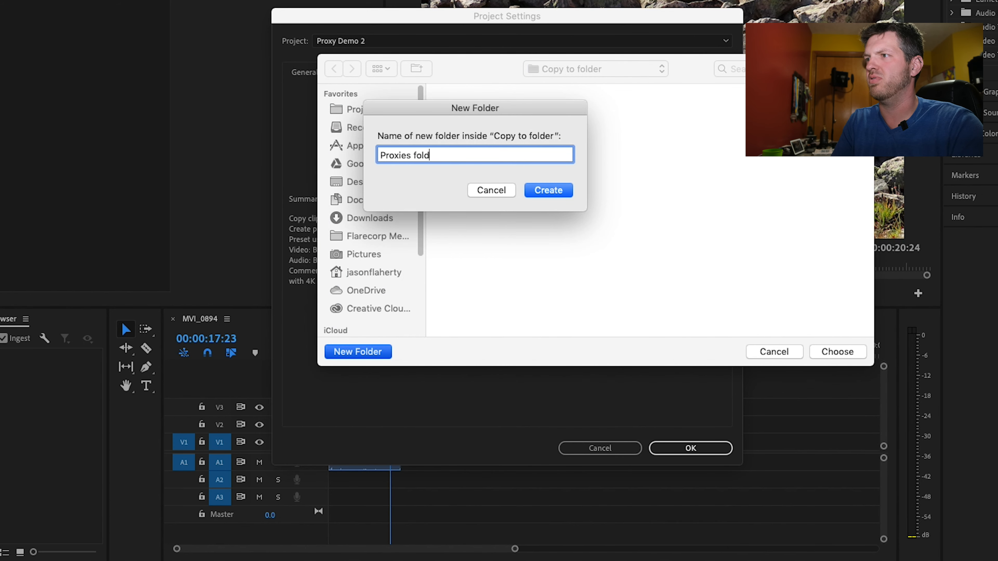
pyautogui.write('er')
pyautogui.press('Return')
pyautogui.click(849, 351)
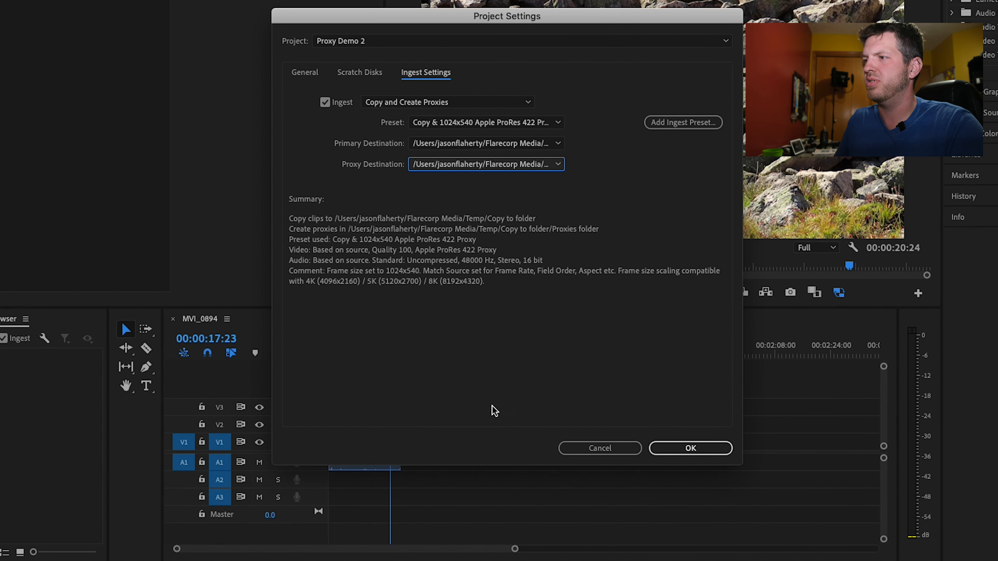
pyautogui.click(692, 448)
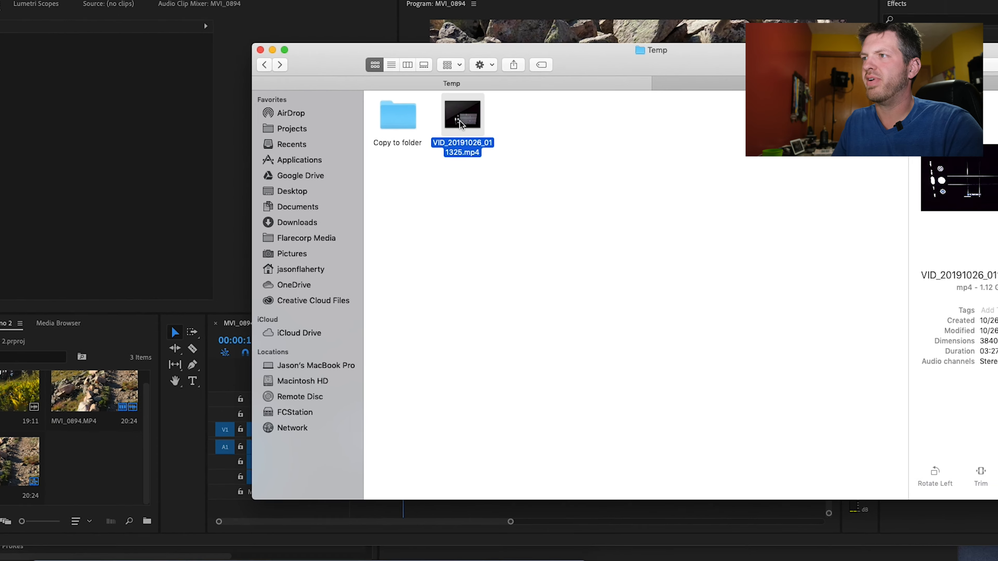
# - Import VID_20191026_011325.mp4 from the Temp folder into the project, and check its ingest job in Media Encoder's queue
pyautogui.moveTo(463, 151); pyautogui.dragTo(158, 446)
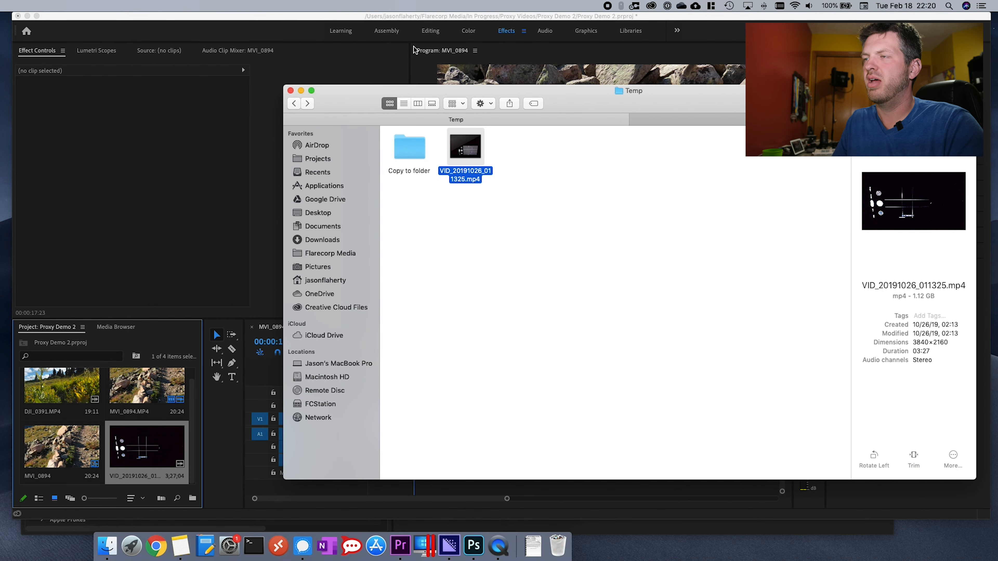
pyautogui.click(449, 542)
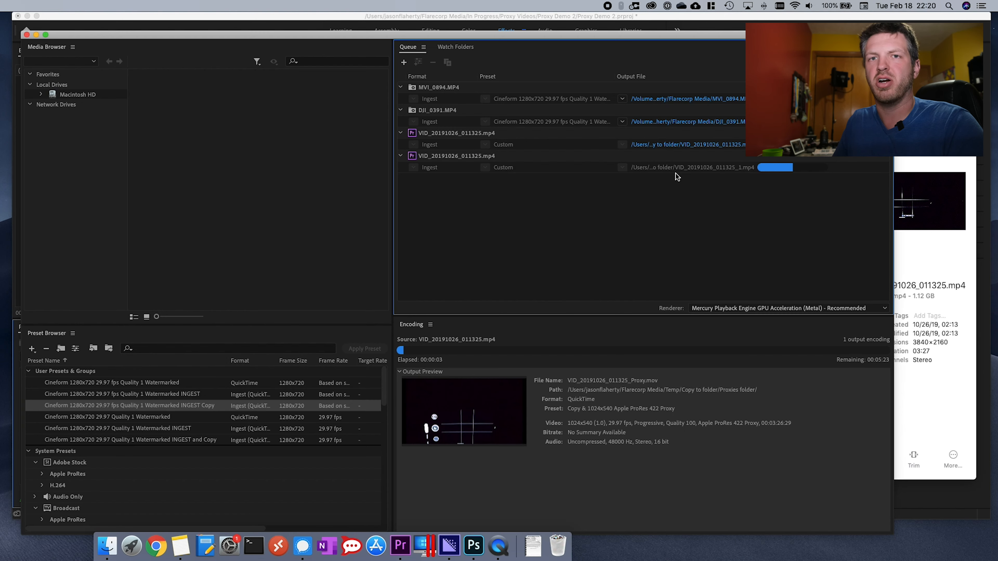
pyautogui.click(288, 25)
# - In Finder, examine the contents of Copy to folder and its Proxies folder
pyautogui.click(106, 545)
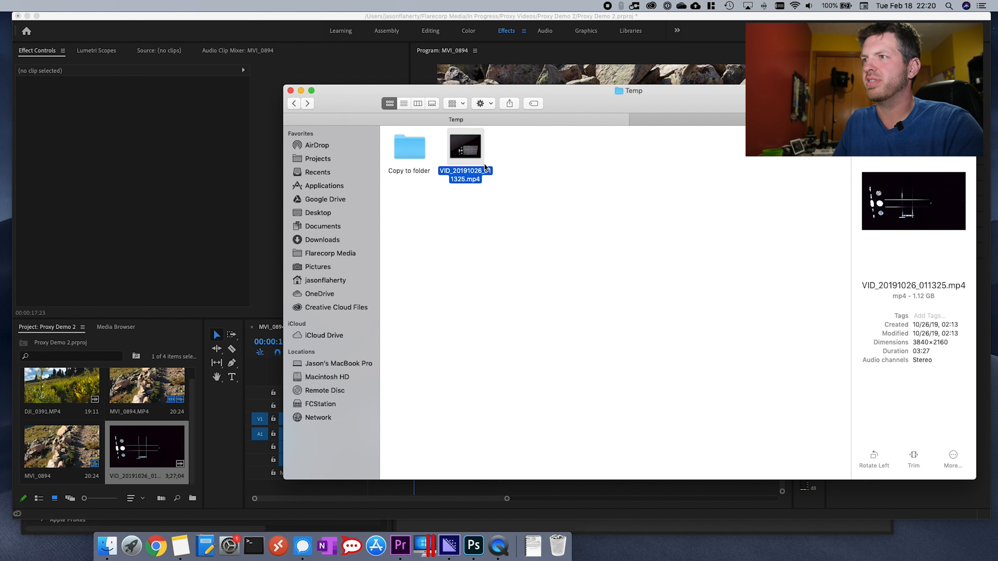
pyautogui.doubleClick(410, 149)
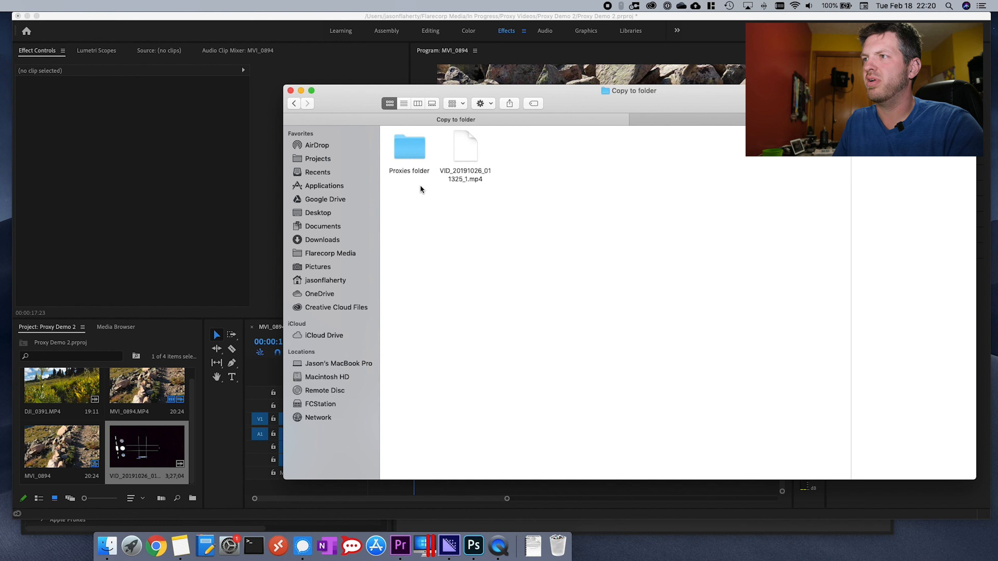
pyautogui.doubleClick(416, 156)
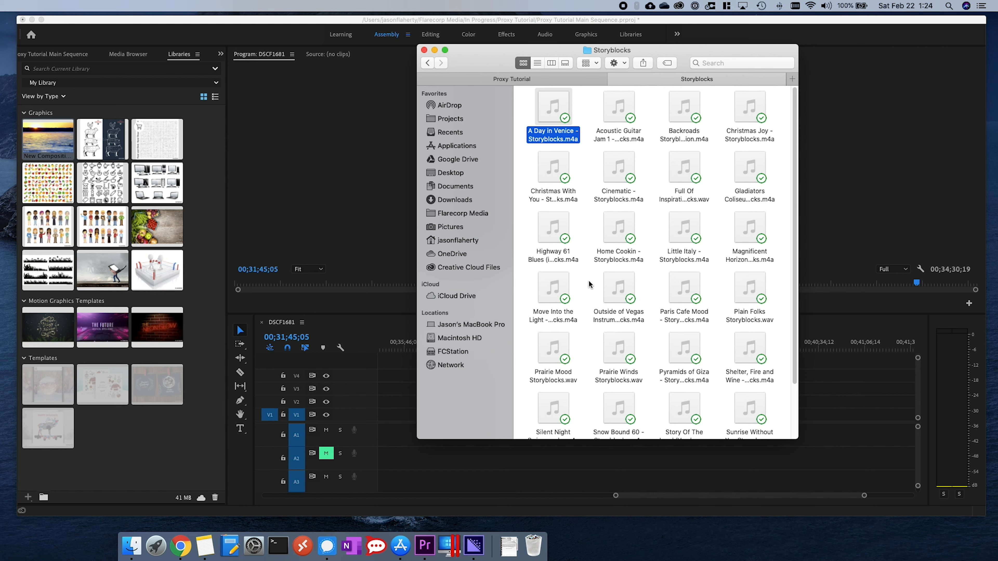
# - In the Proxy Tutorial Main Sequence project, place the library's New Composition sunset graphic on track V3 of DSCF1681 at about 00;36;18
pyautogui.click(201, 155)
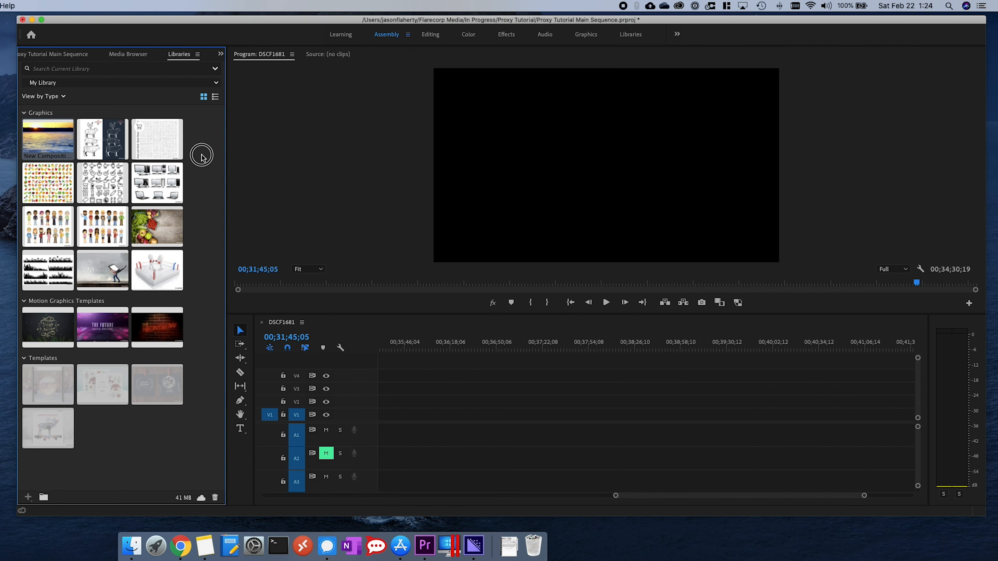
pyautogui.click(131, 58)
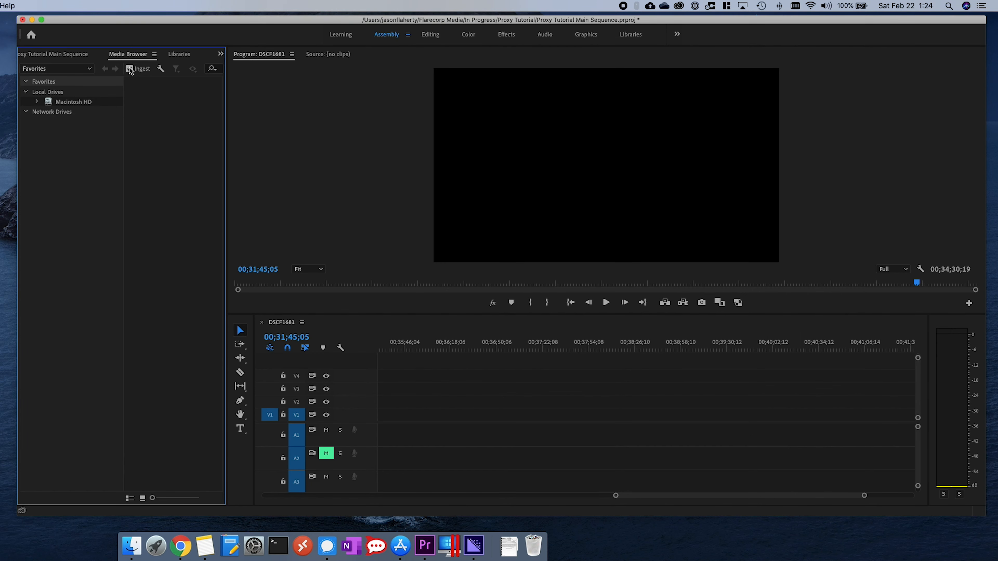
pyautogui.click(180, 55)
pyautogui.moveTo(101, 151); pyautogui.dragTo(456, 394)
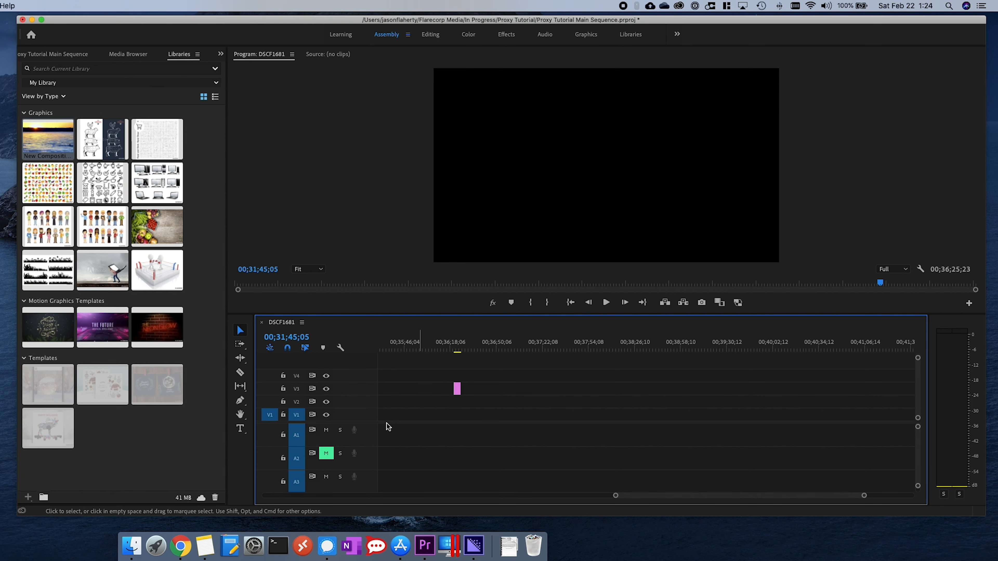
# - Place "A Day in Venice - Storyblocks.m4a" from Finder's Storyblocks folder on track A2 just after the graphic, and show the project's items
pyautogui.click(131, 545)
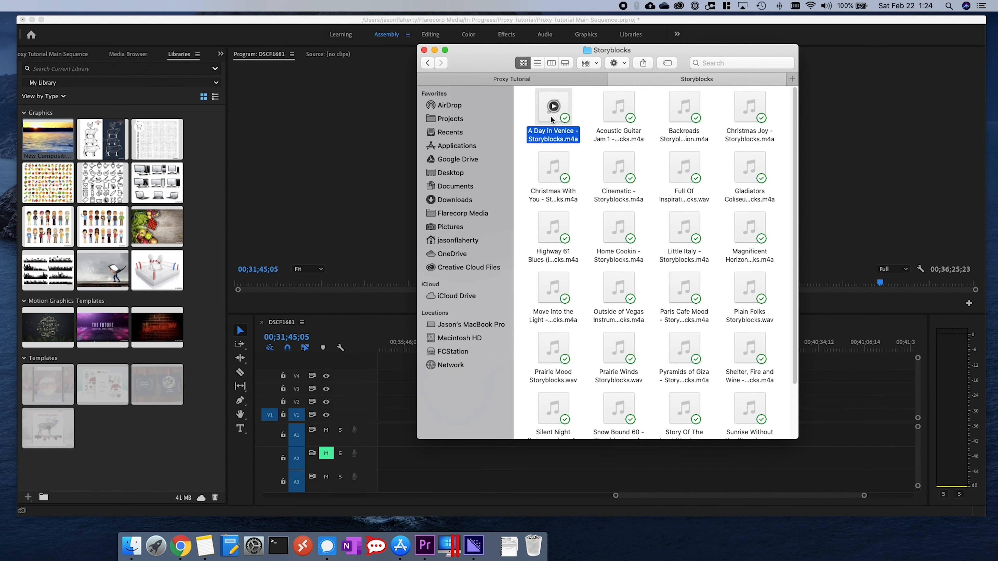
pyautogui.moveTo(552, 105); pyautogui.dragTo(467, 459)
pyautogui.click(66, 56)
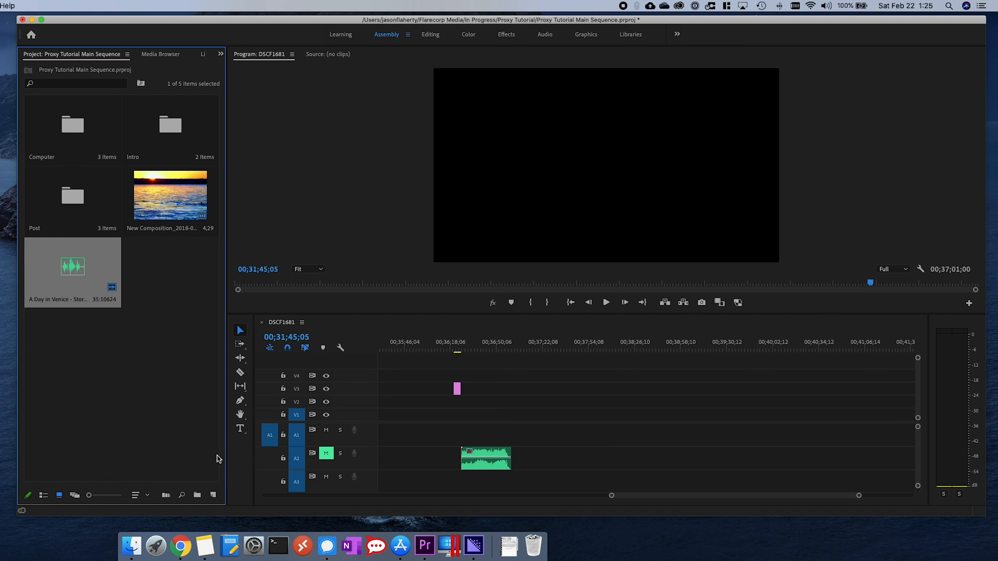
# - In Finder, open the Stock Files Copy folder inside Proxy Tutorial and check the ingested files
pyautogui.click(132, 545)
pyautogui.click(499, 81)
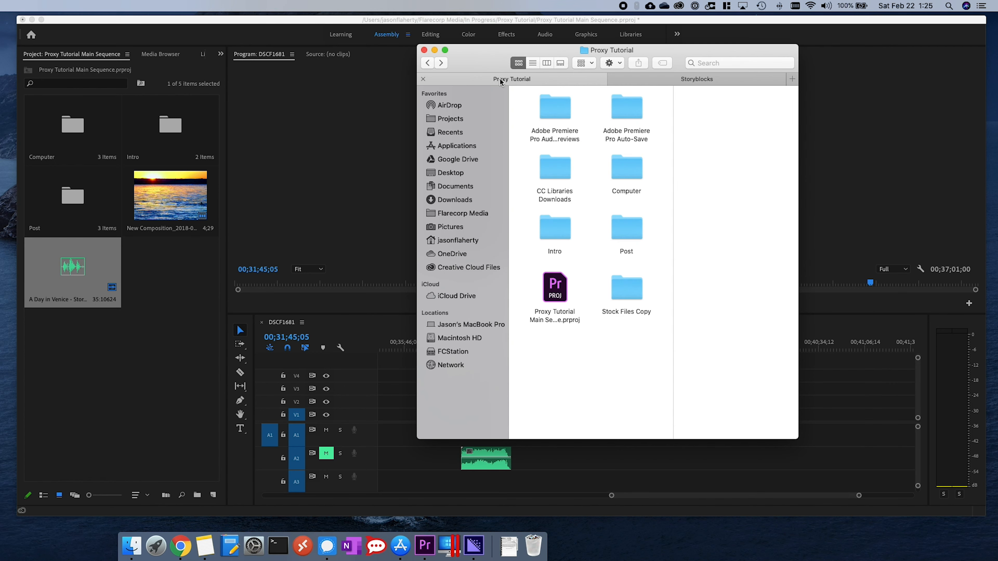
pyautogui.doubleClick(633, 292)
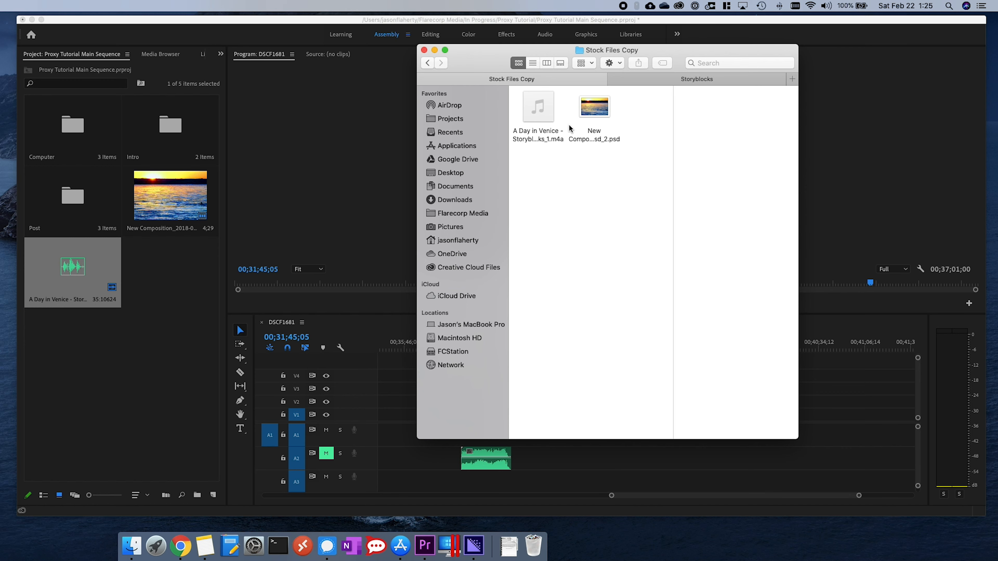
pyautogui.moveTo(540, 125)
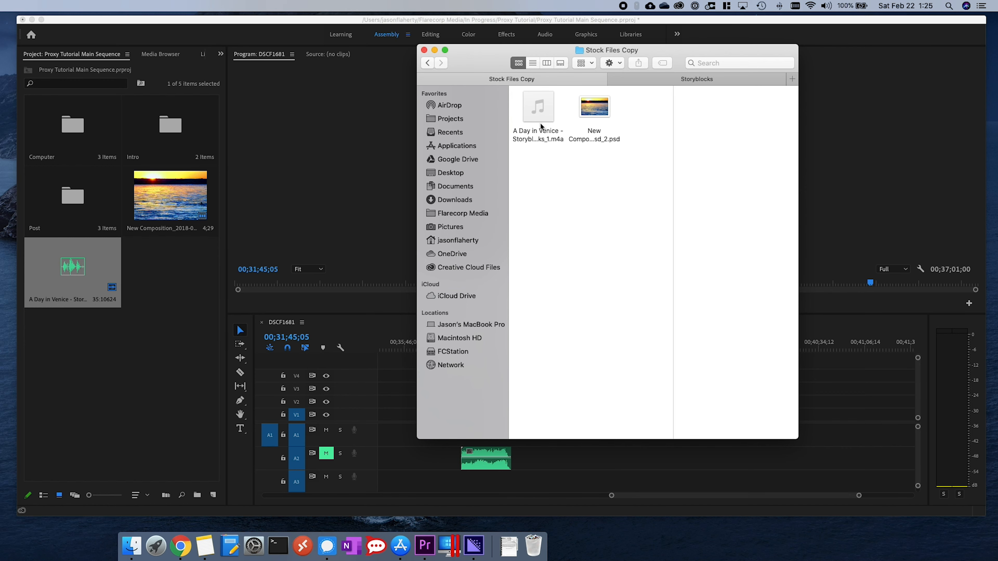